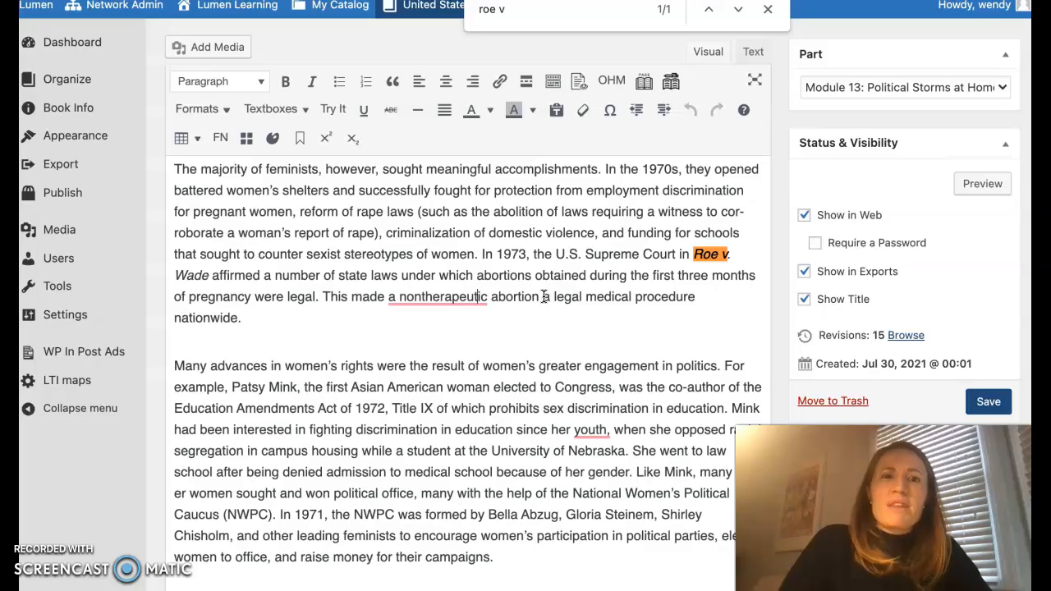
Start a new paragraph at "In 1973, the U.S. Supreme Court" and add the line "Roe v. Wade" above it
{"action": "left_click", "coordinate": [483, 256]}
{"action": "key", "text": "Return"}
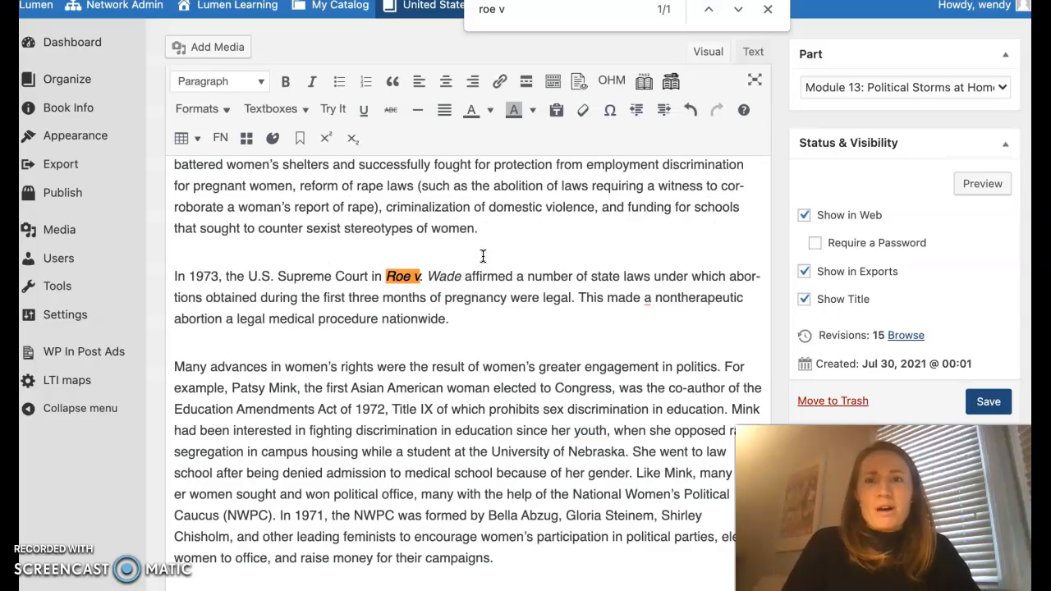
{"action": "key", "text": "Return"}
{"action": "type", "text": "Roe "}
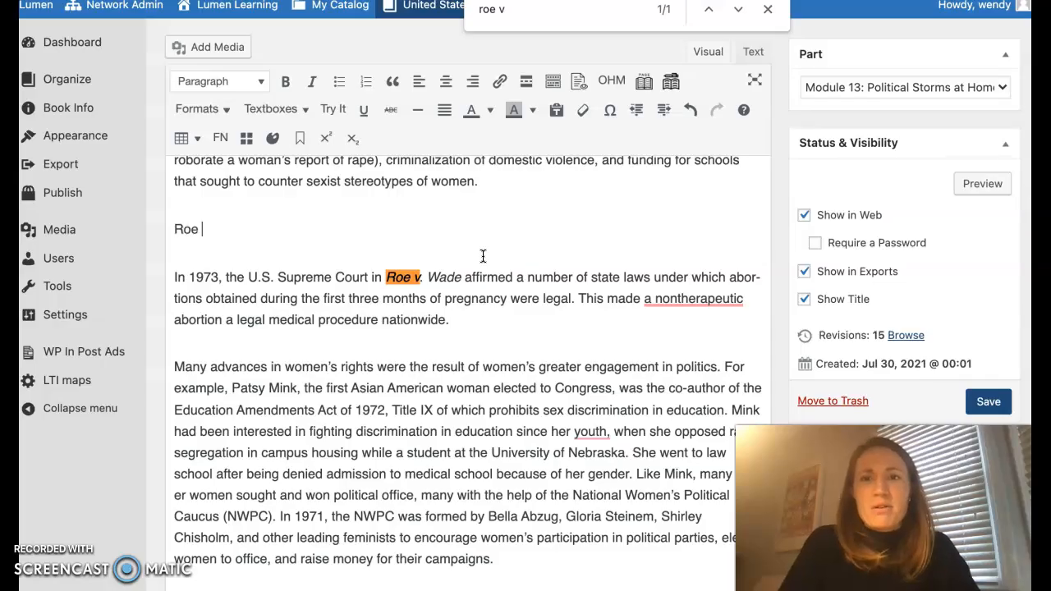
{"action": "type", "text": "v. Wade"}
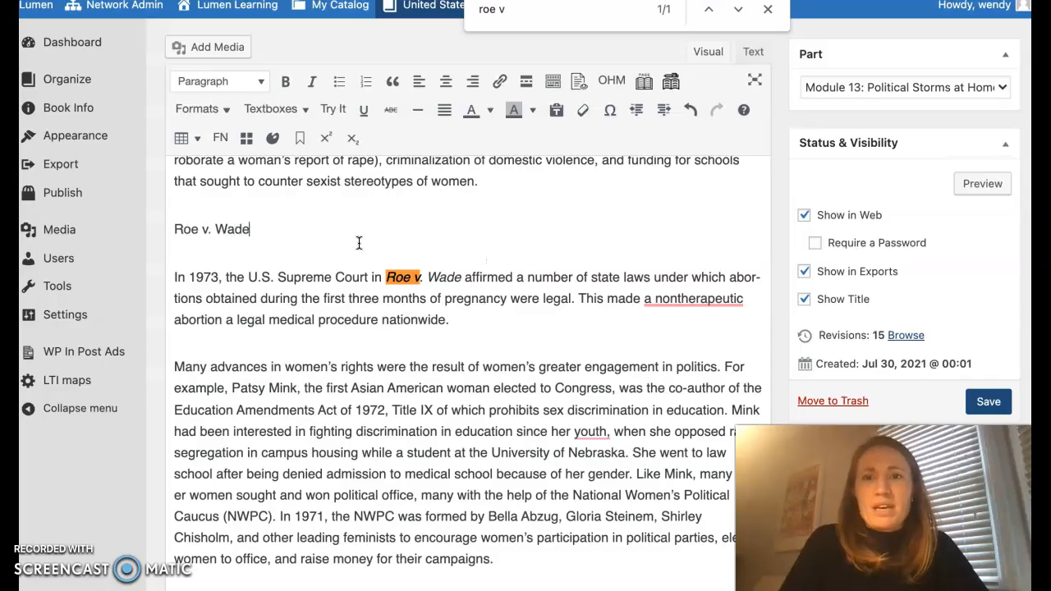
Format the "Roe v. Wade" line as an italic Heading 3
{"action": "triple_click", "coordinate": [209, 230]}
{"action": "left_click", "coordinate": [247, 82]}
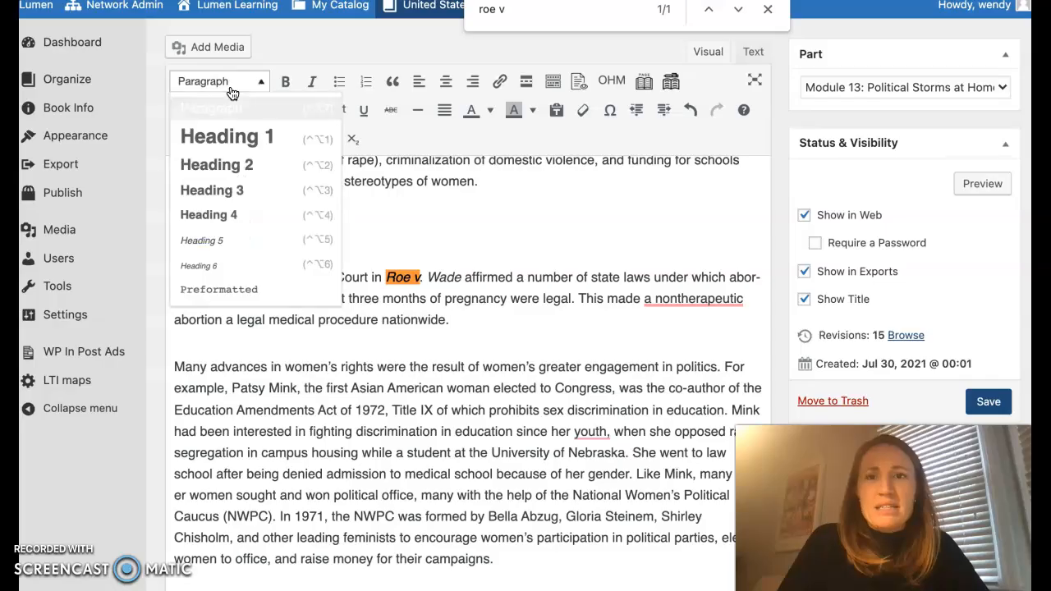
{"action": "left_click", "coordinate": [236, 193]}
{"action": "scroll", "coordinate": [331, 282], "scroll_direction": "up", "scroll_amount": 3}
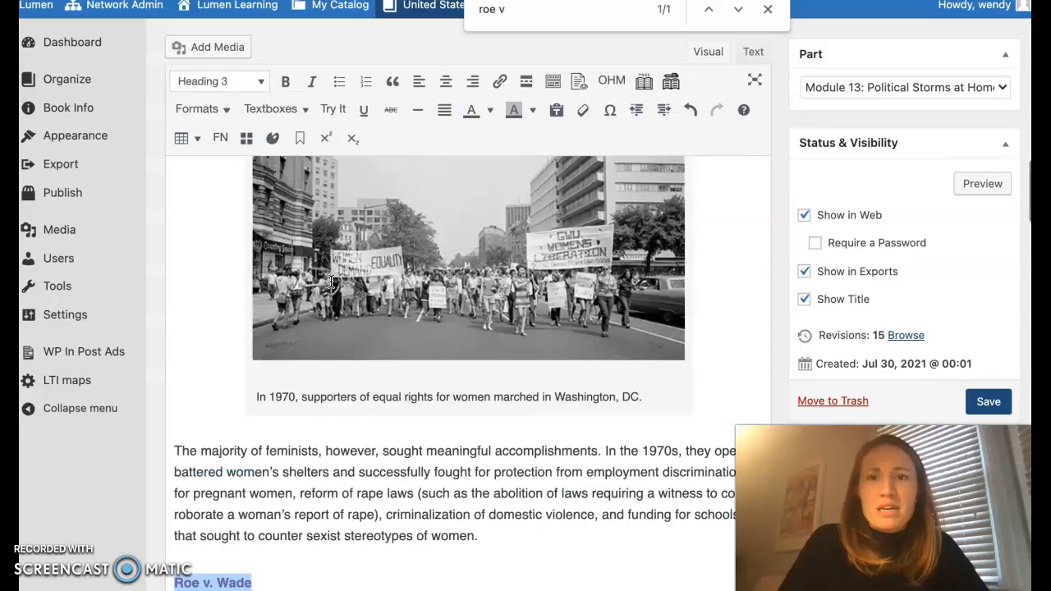
{"action": "left_click", "coordinate": [313, 81]}
Replace the heading "MAYBE NOT NOW" with "Women's Liberation Movement" and format it as Heading 2
{"action": "scroll", "coordinate": [307, 408], "scroll_direction": "up", "scroll_amount": 4}
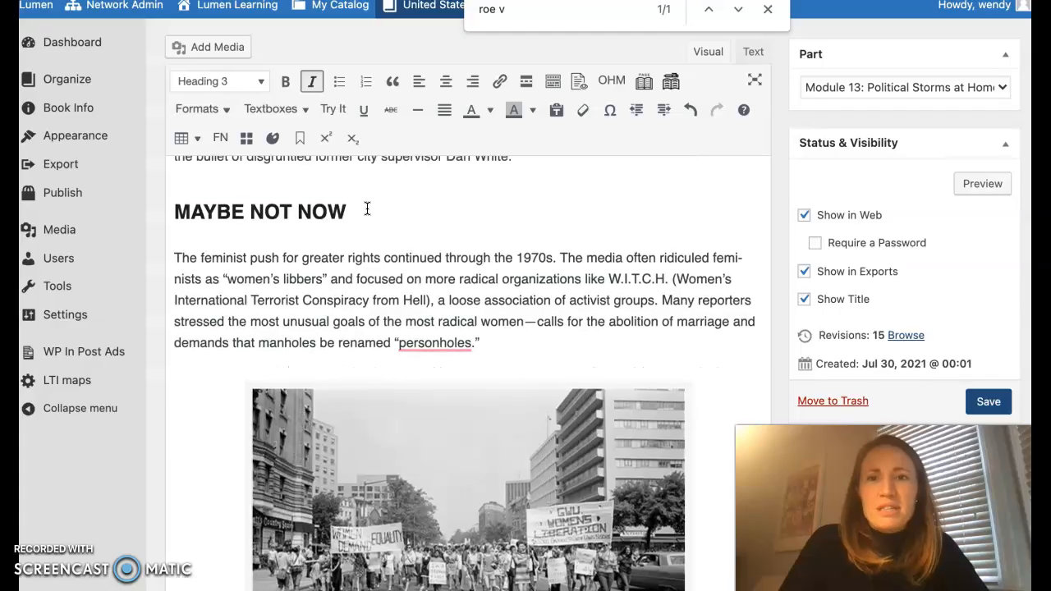
{"action": "left_click_drag", "start_coordinate": [363, 212], "coordinate": [164, 211]}
{"action": "type", "text": "Women's L"}
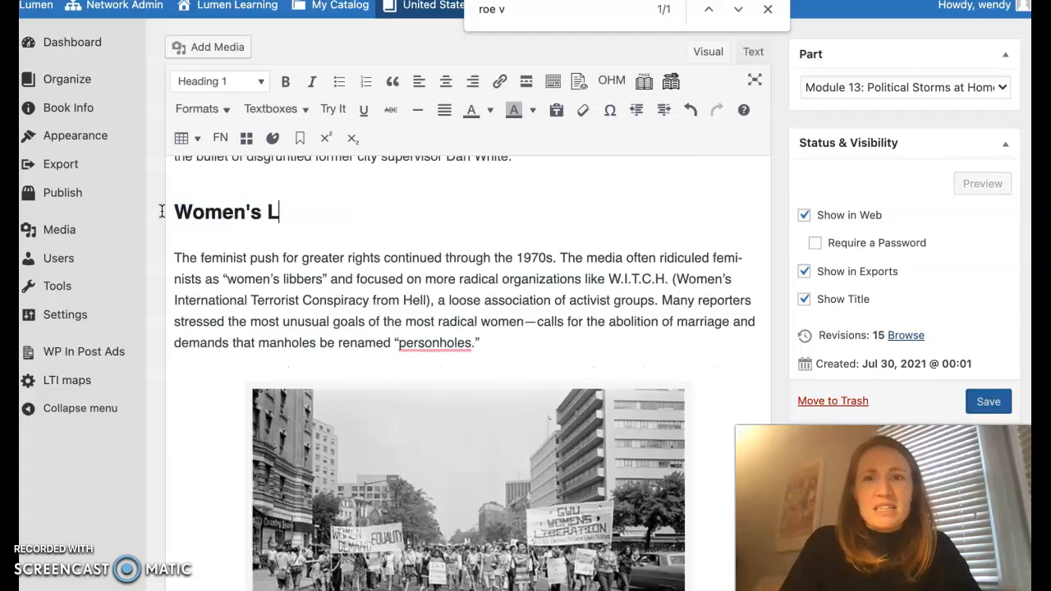
{"action": "type", "text": "iberation Movement"}
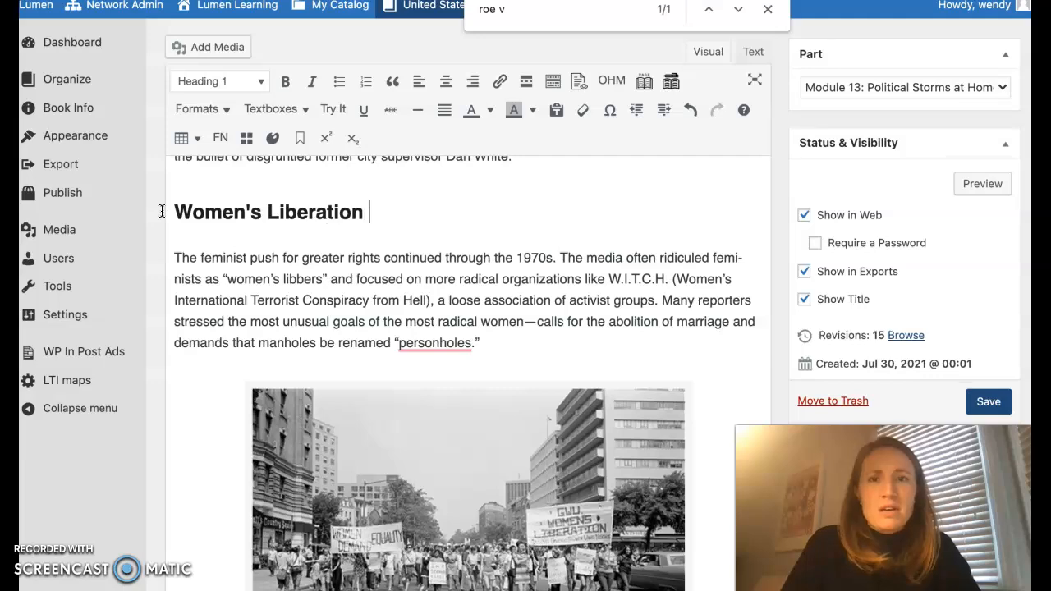
{"action": "left_click", "coordinate": [211, 81]}
{"action": "left_click", "coordinate": [220, 169]}
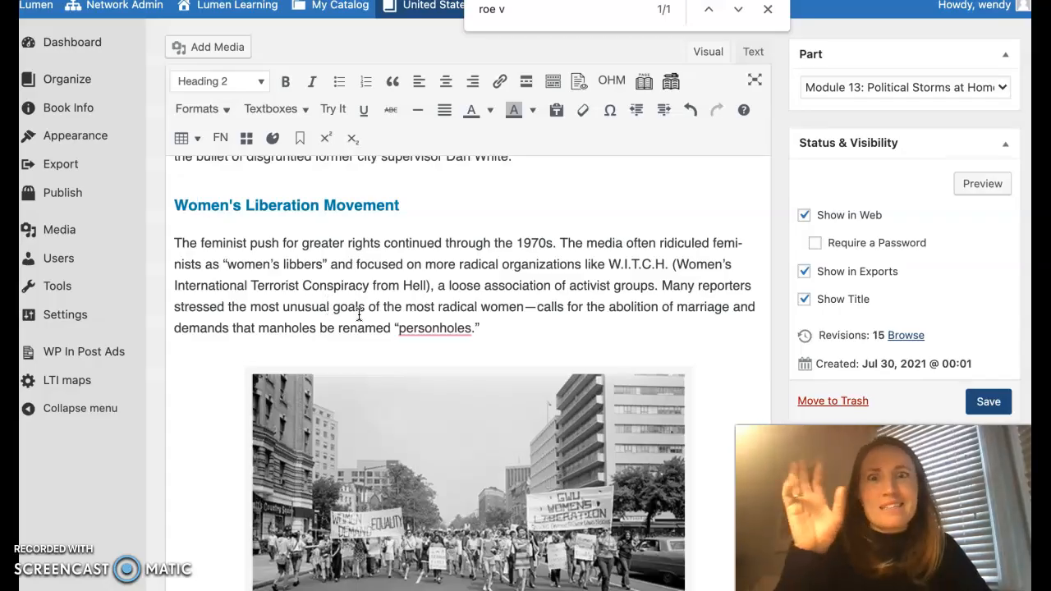
Switch to the American Yawp page and copy the Roe v. Wade passage from "First, the Supreme Court's 7–2 ruling" through "third trimester."
{"action": "scroll", "coordinate": [462, 340], "scroll_direction": "down", "scroll_amount": 5}
{"action": "scroll", "coordinate": [354, 481], "scroll_direction": "up", "scroll_amount": 2}
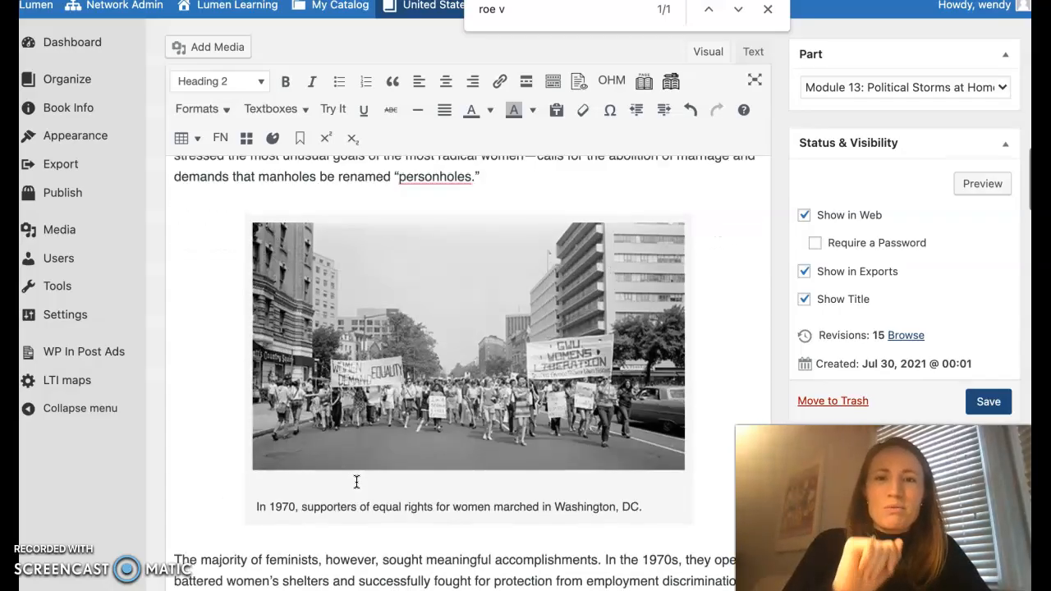
{"action": "scroll", "coordinate": [356, 483], "scroll_direction": "down", "scroll_amount": 4}
{"action": "scroll", "coordinate": [356, 483], "scroll_direction": "down", "scroll_amount": 1}
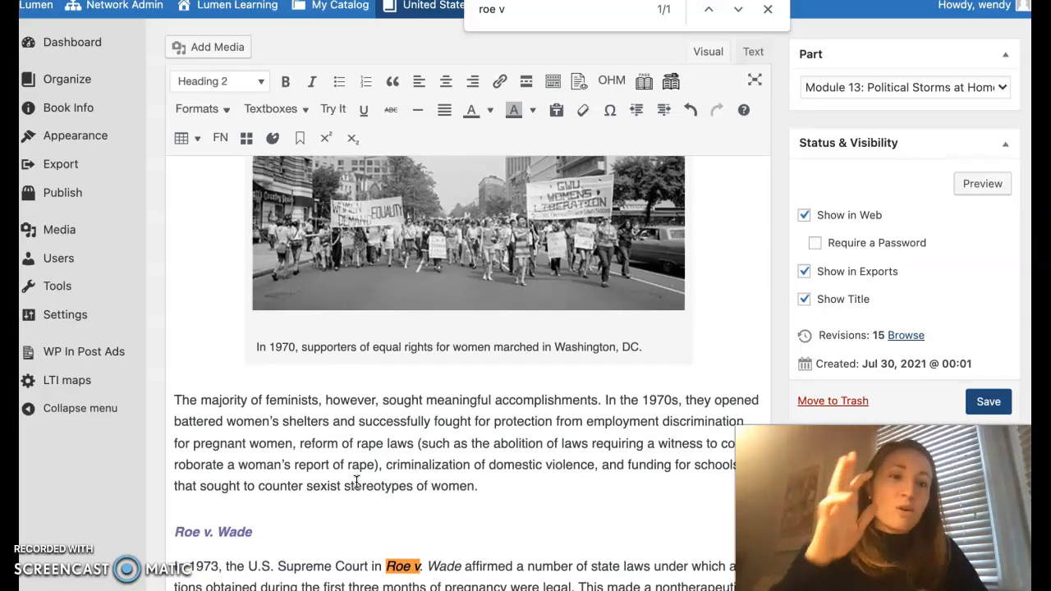
{"action": "scroll", "coordinate": [472, 477], "scroll_direction": "down", "scroll_amount": 4}
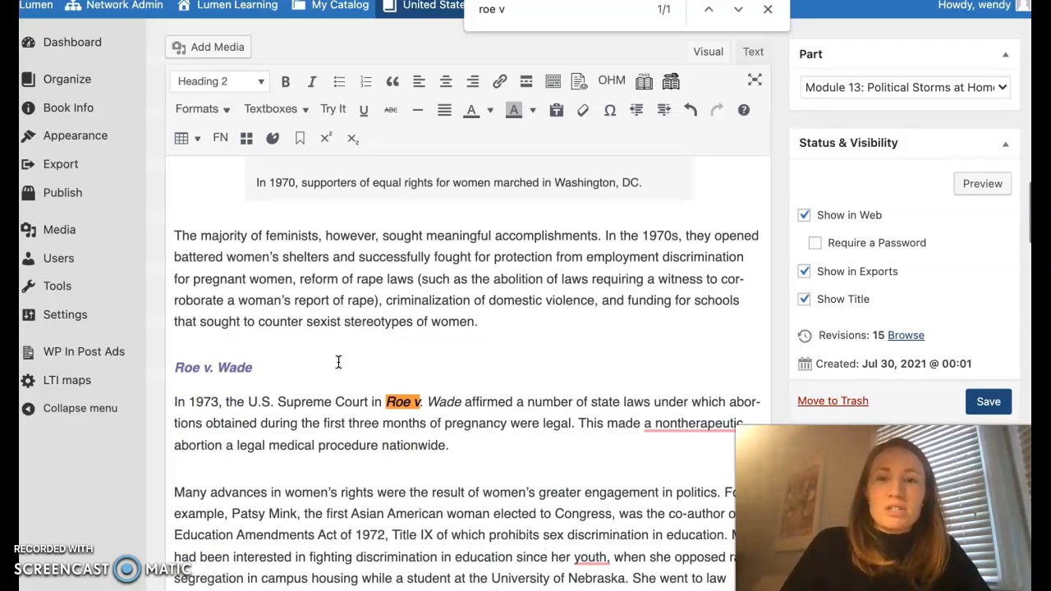
{"action": "left_click", "coordinate": [821, 0]}
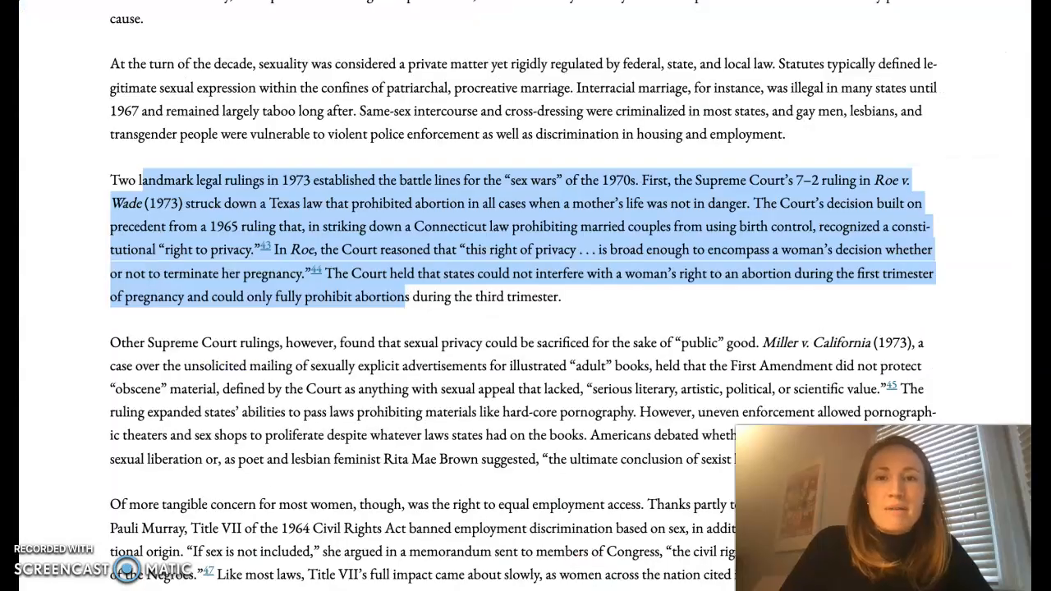
{"action": "scroll", "coordinate": [474, 315], "scroll_direction": "down", "scroll_amount": 1}
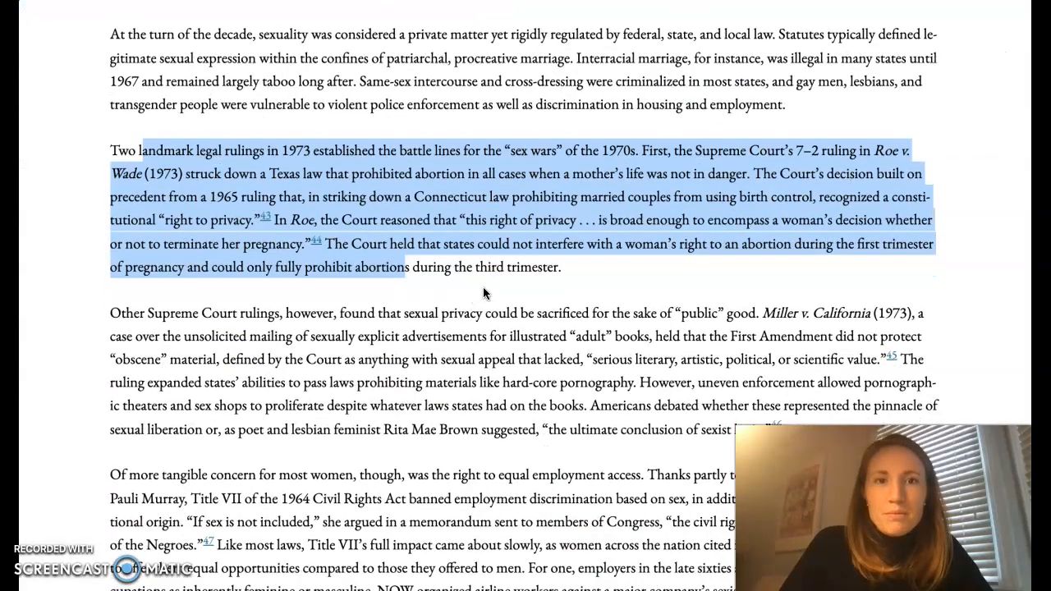
{"action": "left_click", "coordinate": [531, 197]}
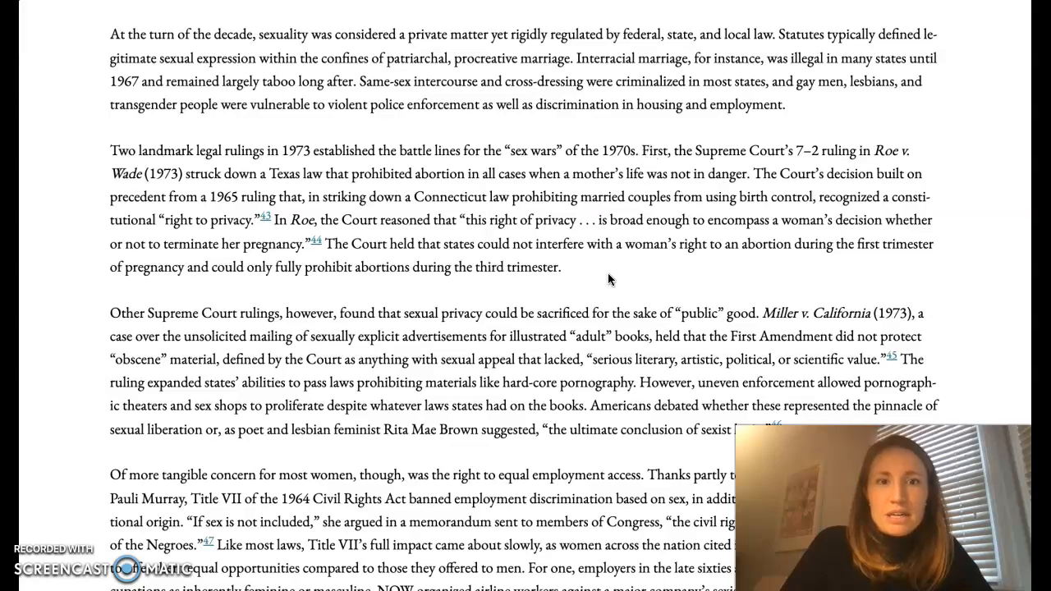
{"action": "left_click_drag", "start_coordinate": [614, 265], "coordinate": [641, 152]}
{"action": "key", "text": "ctrl+c"}
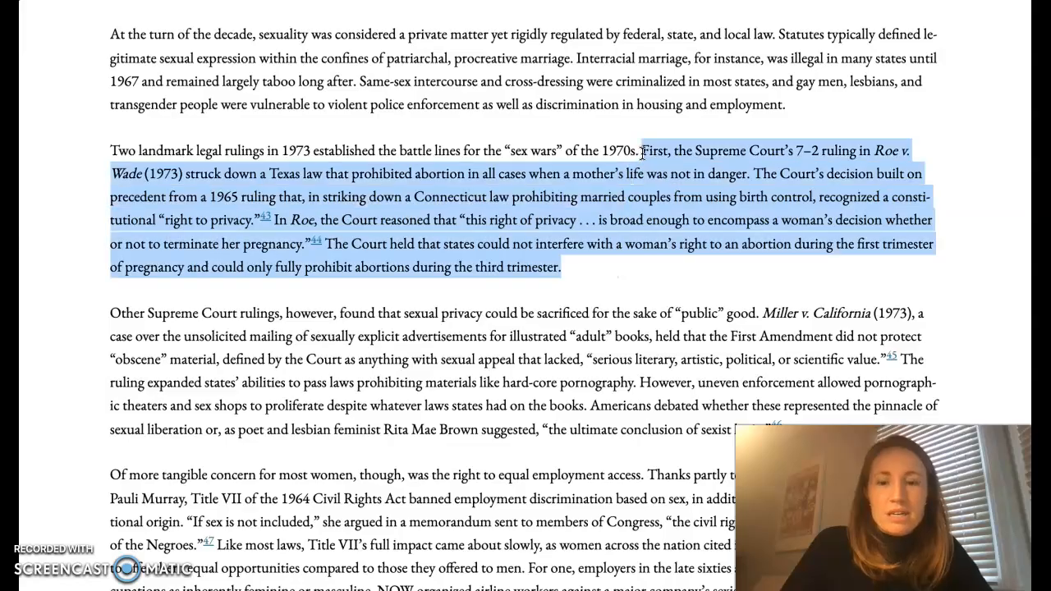
Return to the chapter editor and paste the copied passage as a new paragraph after "legal medical procedure nationwide."
{"action": "key", "text": "ctrl+Tab"}
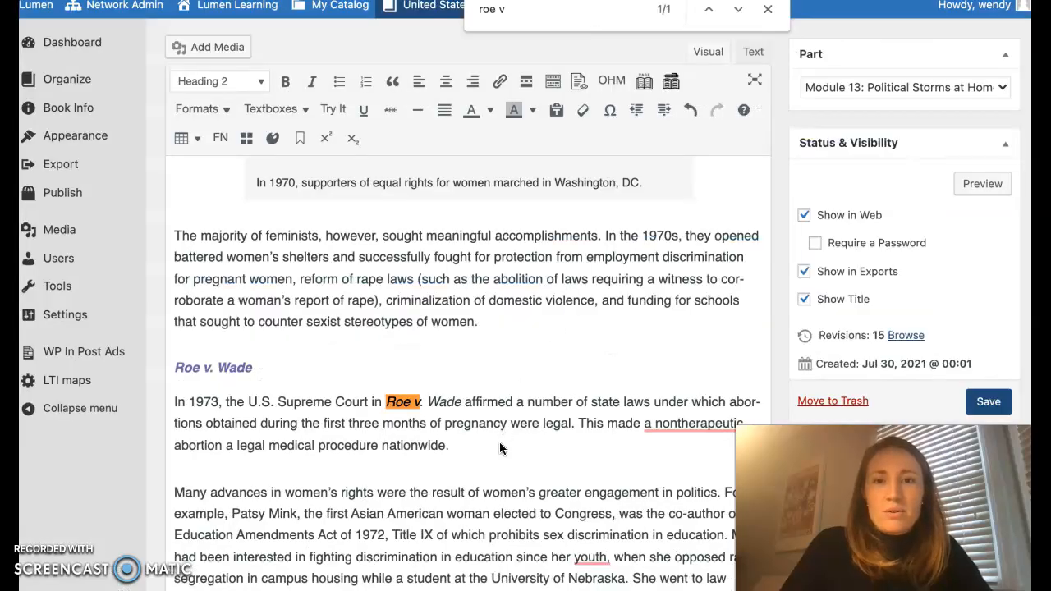
{"action": "left_click", "coordinate": [470, 440]}
{"action": "key", "text": "Return"}
{"action": "key", "text": "ctrl+v"}
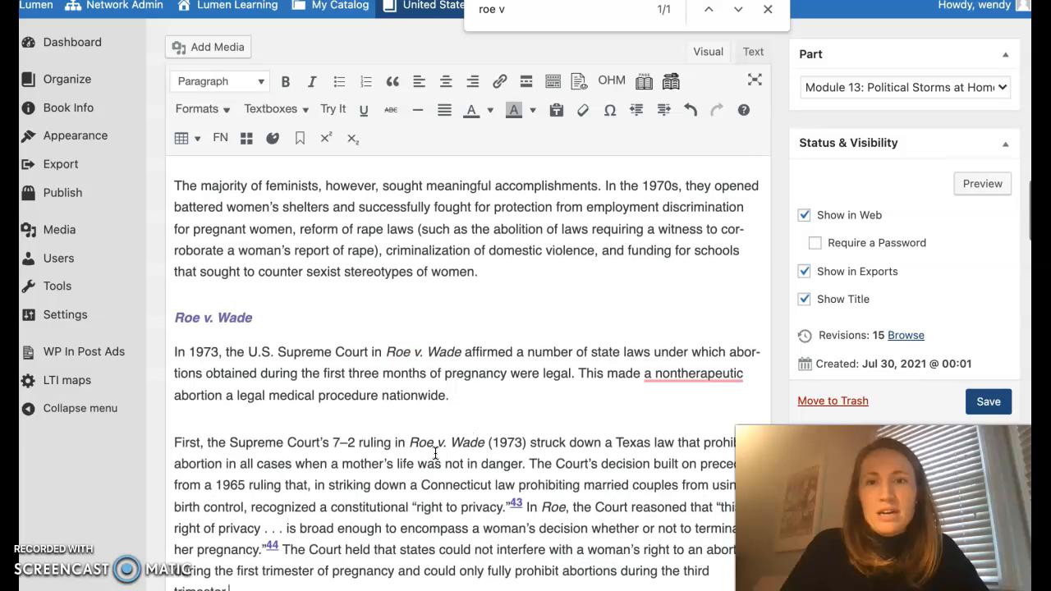
Try the pasted passage as plain text in place of the formatted version, and restore the formatted version
{"action": "key", "text": "ctrl+z"}
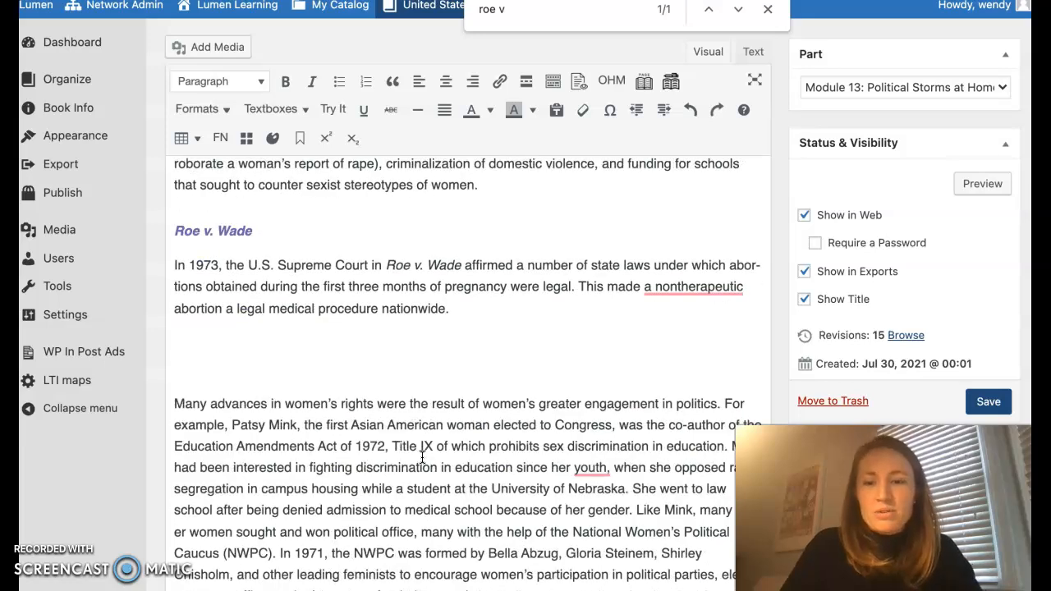
{"action": "key", "text": "ctrl+y"}
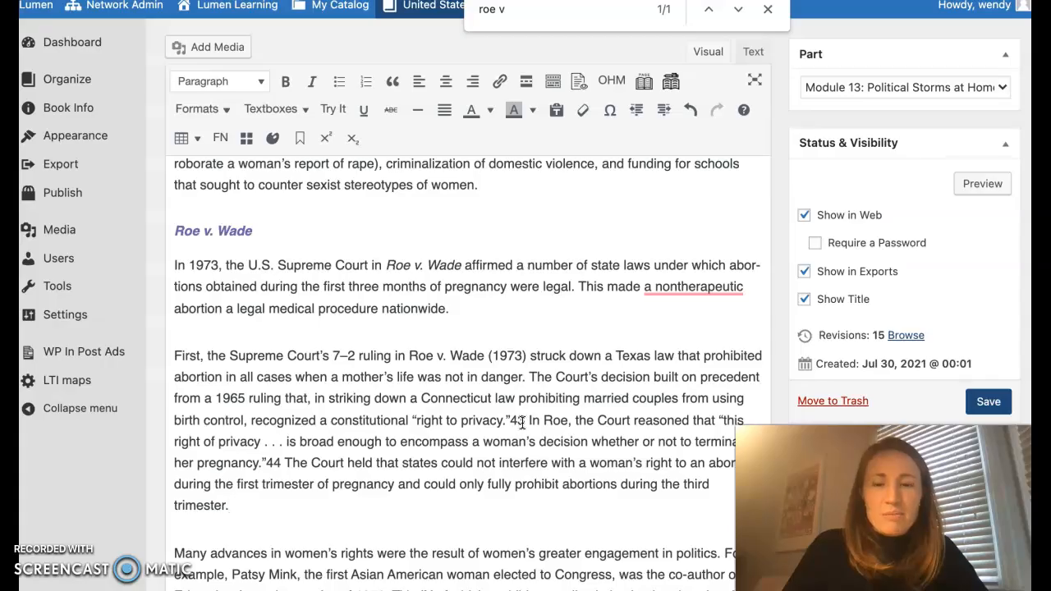
{"action": "key", "text": "ctrl+z"}
{"action": "key", "text": "ctrl+y"}
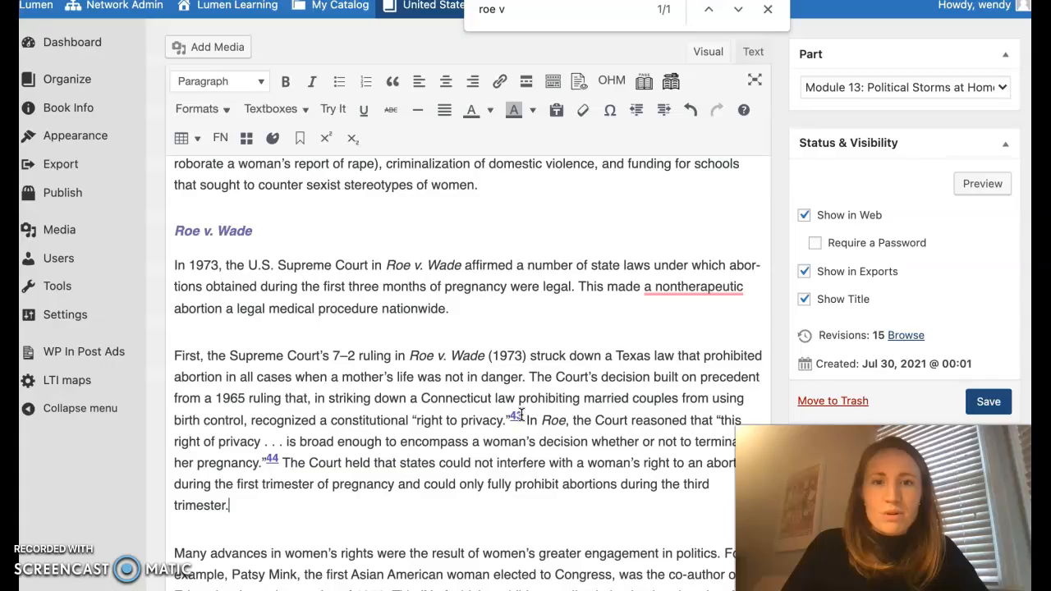
Delete footnote reference 43 after "right to privacy," keeping the closing quotation mark
{"action": "left_click", "coordinate": [520, 414]}
{"action": "key", "text": "BackSpace"}
{"action": "key", "text": "BackSpace"}
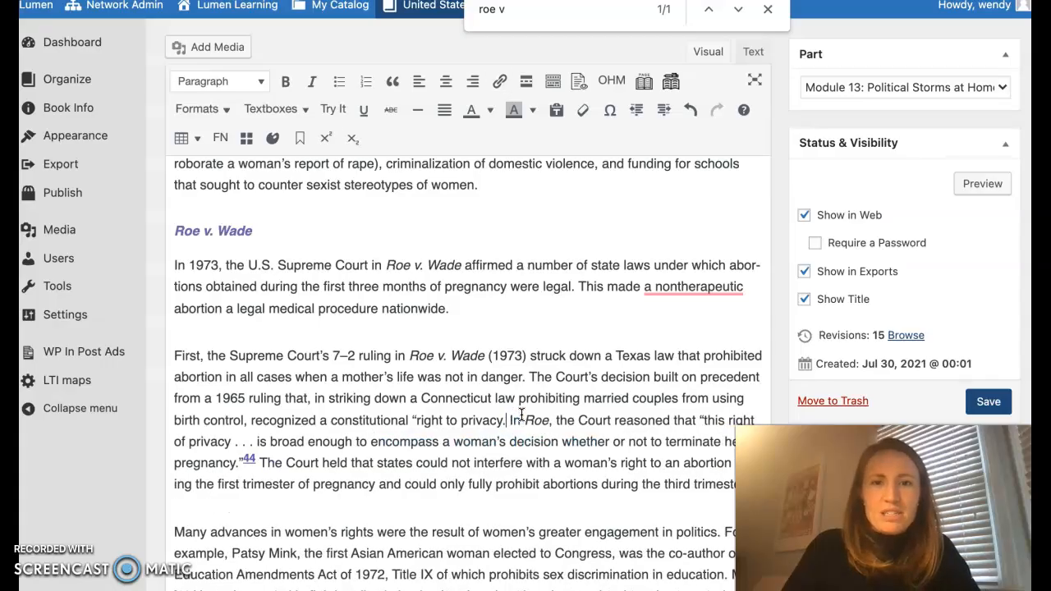
{"action": "key", "text": "super+z"}
{"action": "key", "text": "BackSpace"}
{"action": "key", "text": "BackSpace"}
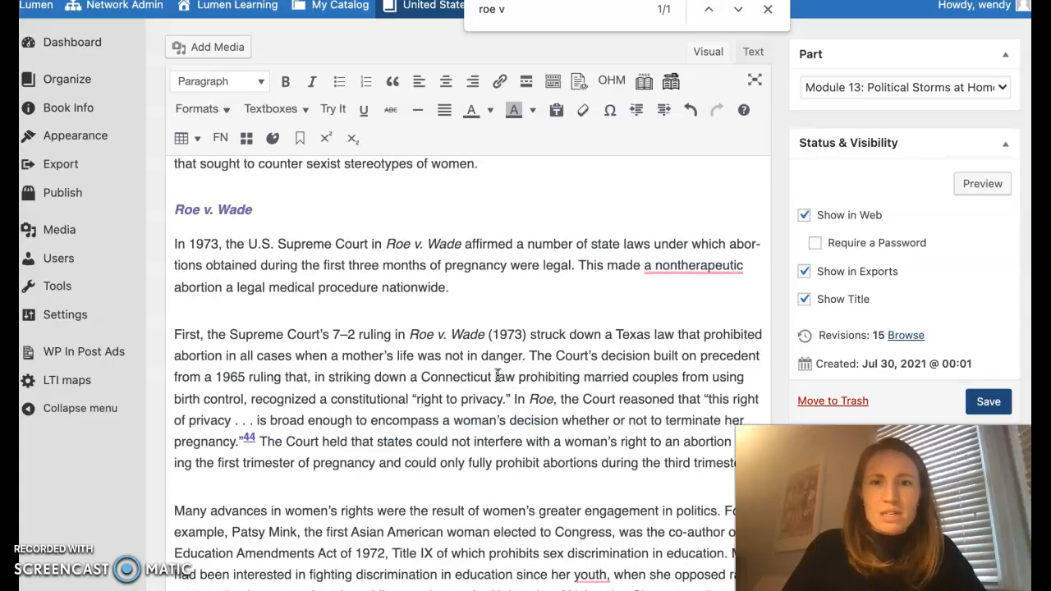
Try deleting footnote reference 44 after "terminate her pregnancy," and undo the deletion
{"action": "scroll", "coordinate": [498, 376], "scroll_direction": "down", "scroll_amount": 1}
{"action": "left_click", "coordinate": [256, 419]}
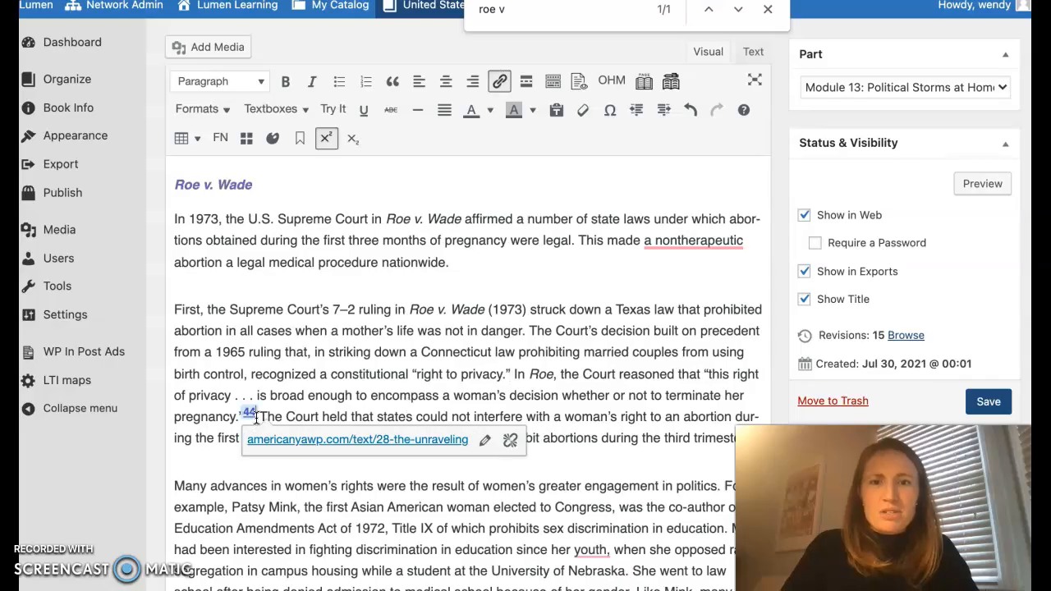
{"action": "key", "text": "BackSpace"}
{"action": "key", "text": "BackSpace"}
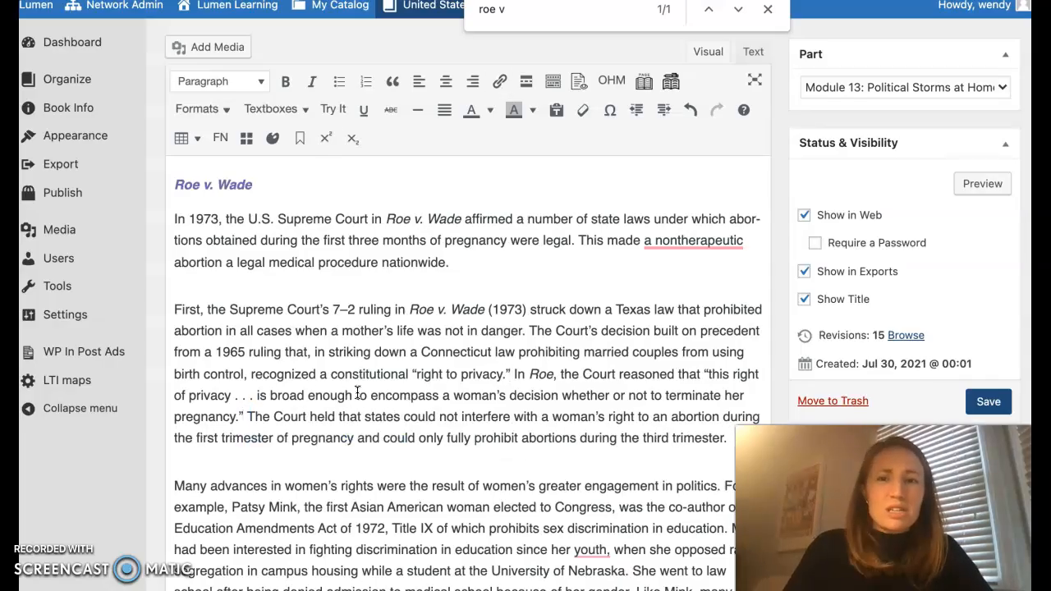
{"action": "key", "text": "ctrl+z"}
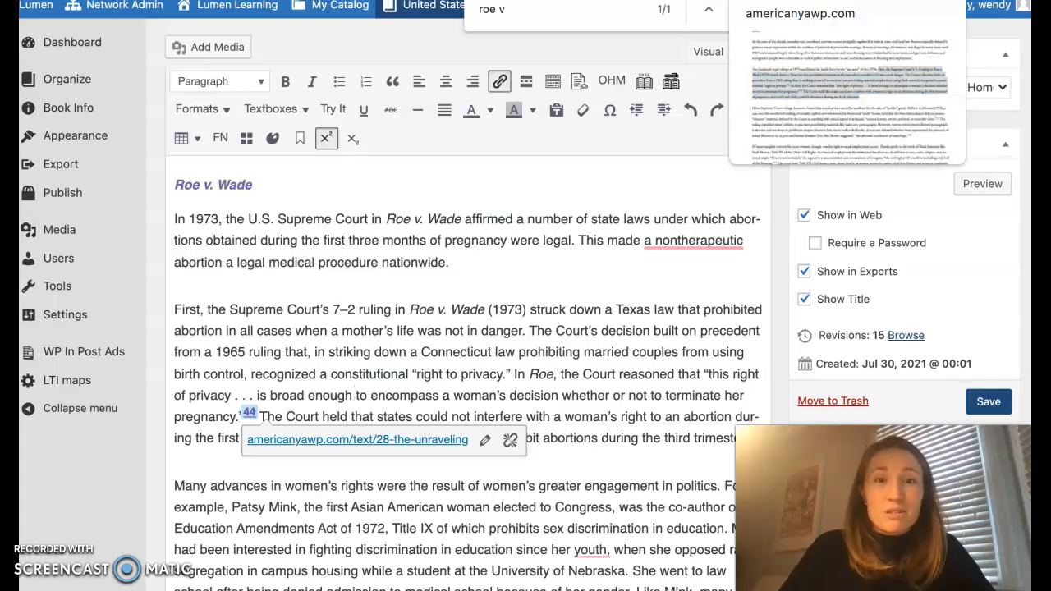
Open footnote 44 on the American Yawp page and copy its Roe v. Wade citation text
{"action": "left_click", "coordinate": [776, 1]}
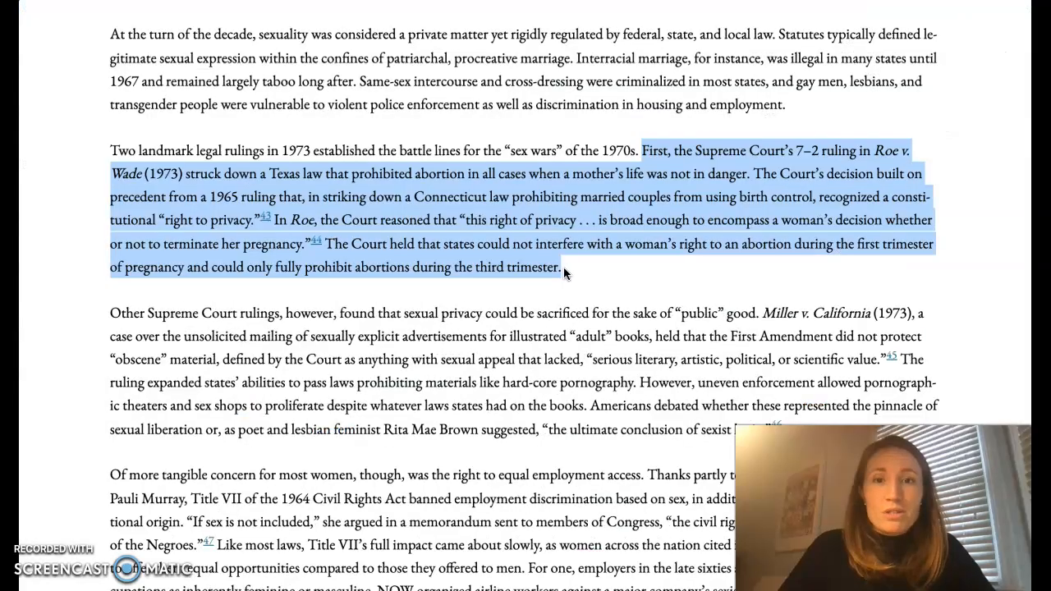
{"action": "left_click", "coordinate": [314, 241]}
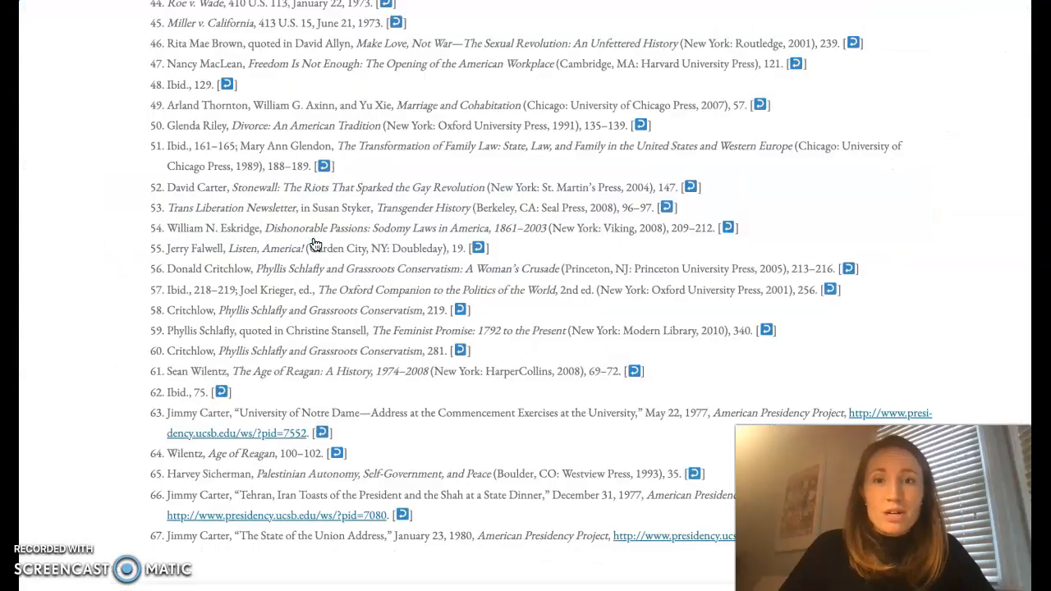
{"action": "scroll", "coordinate": [209, 56], "scroll_direction": "up", "scroll_amount": 1}
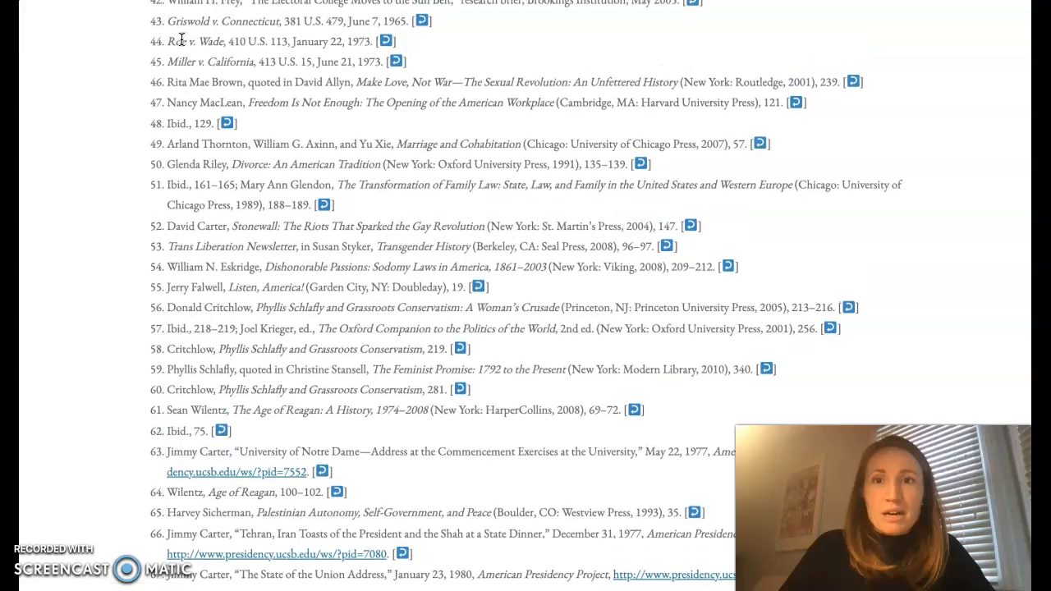
{"action": "left_click_drag", "start_coordinate": [169, 41], "coordinate": [371, 44]}
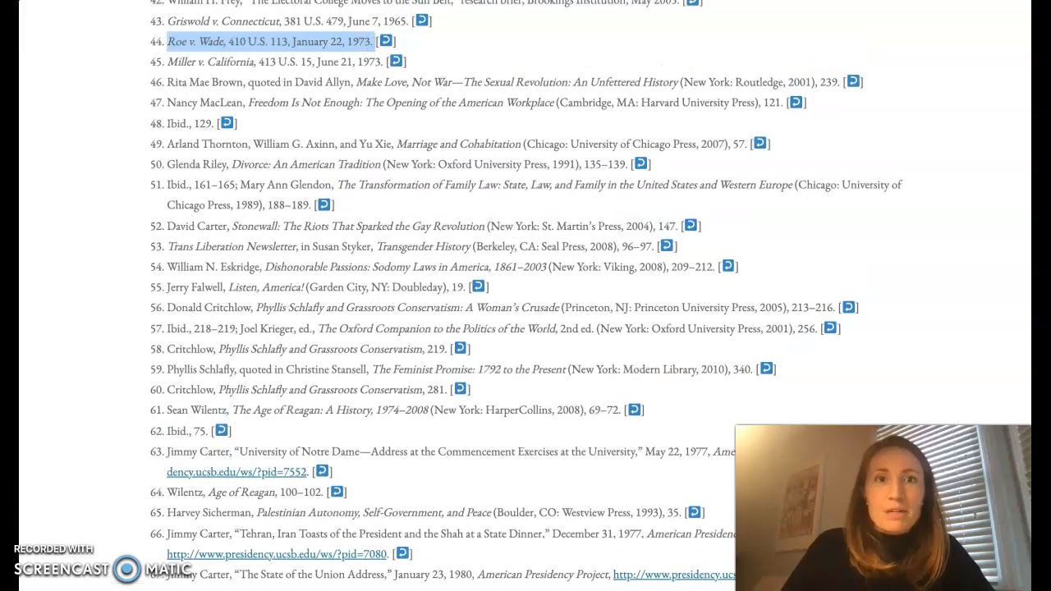
Replace reference 44 in the chapter's pasted passage with a footnote reading "Roe v. Wade, 410 U.S. 113, January 22, 1973."
{"action": "key", "text": "ctrl+shift+Tab"}
{"action": "double_click", "coordinate": [256, 414]}
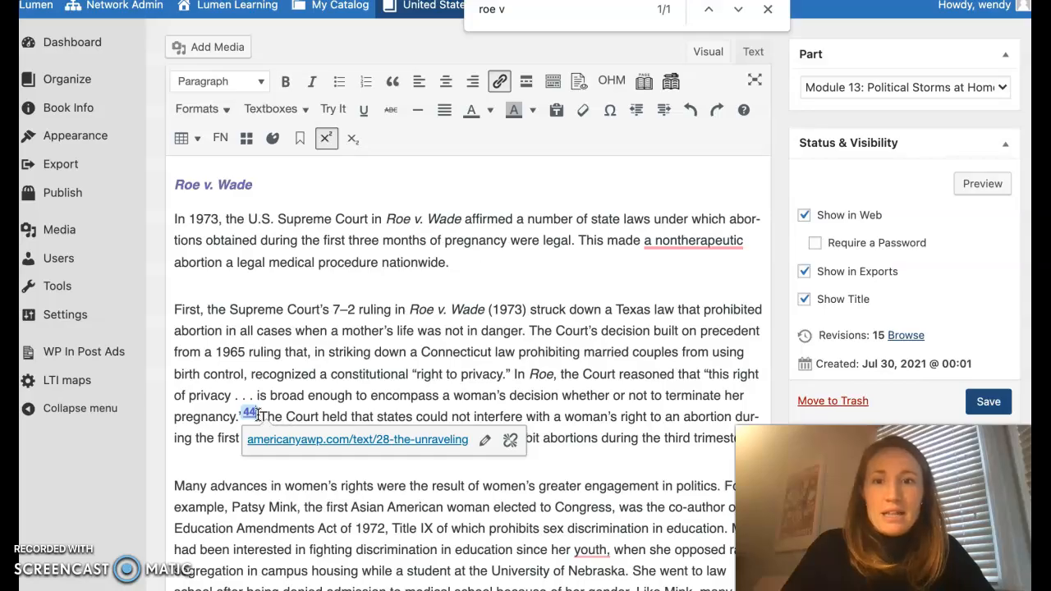
{"action": "key", "text": "BackSpace"}
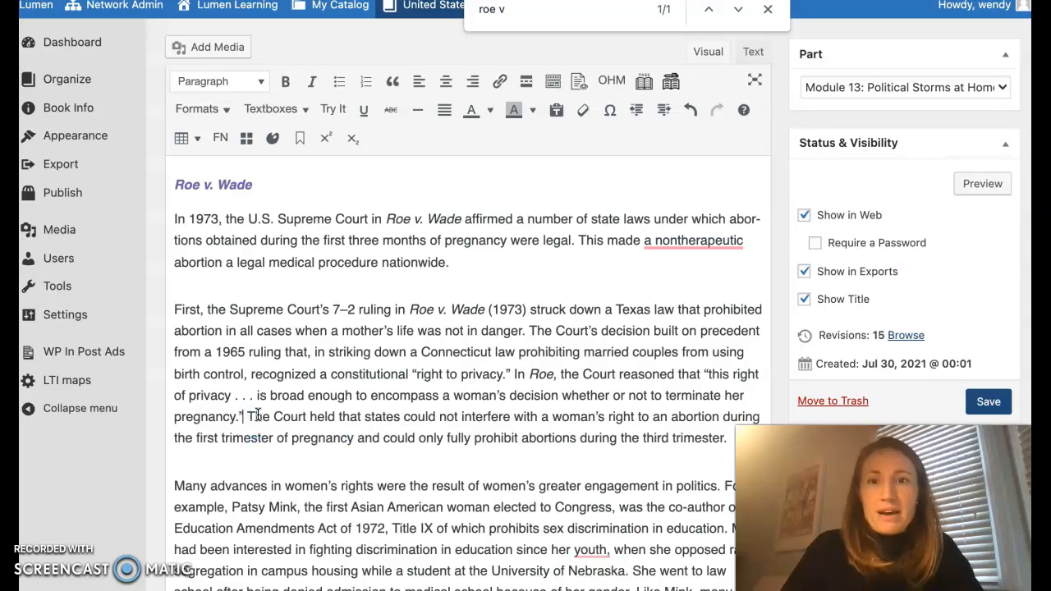
{"action": "left_click", "coordinate": [220, 138]}
{"action": "type", "text": "Roe v. Wade, 410 U.S. 113, January 22, 1973."}
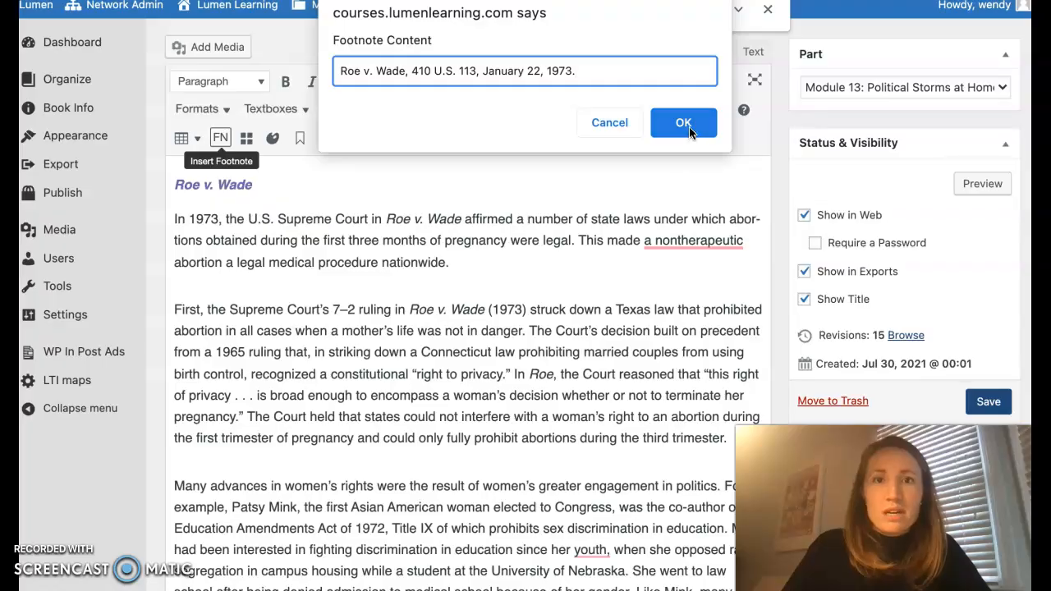
{"action": "left_click", "coordinate": [686, 125]}
Italicize the case name "Roe v. Wade" inside the new footnote
{"action": "left_click_drag", "start_coordinate": [374, 397], "coordinate": [301, 394]}
{"action": "key", "text": "ctrl+i"}
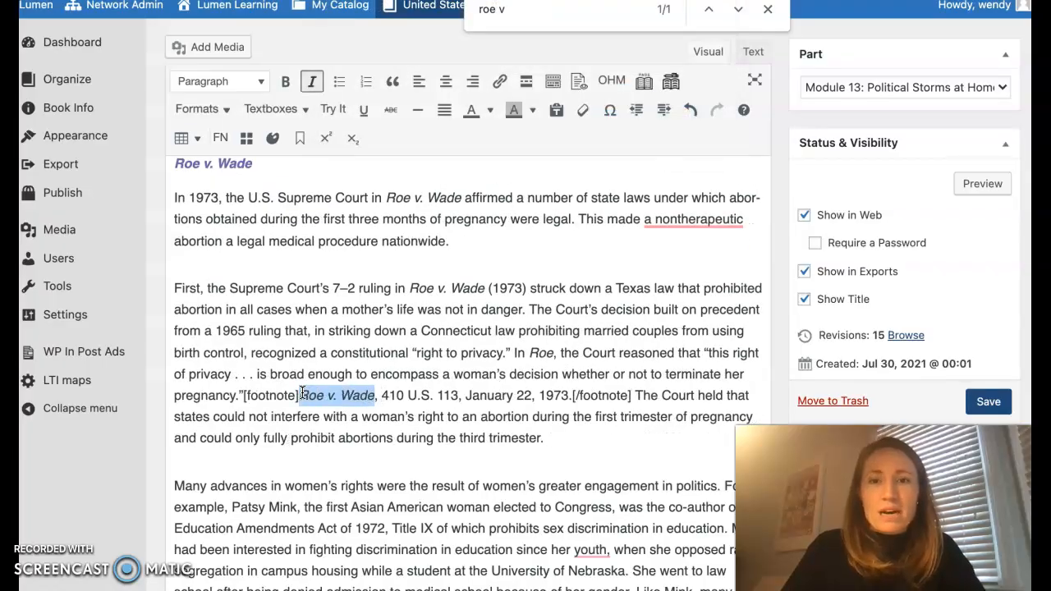
{"action": "left_click", "coordinate": [475, 442]}
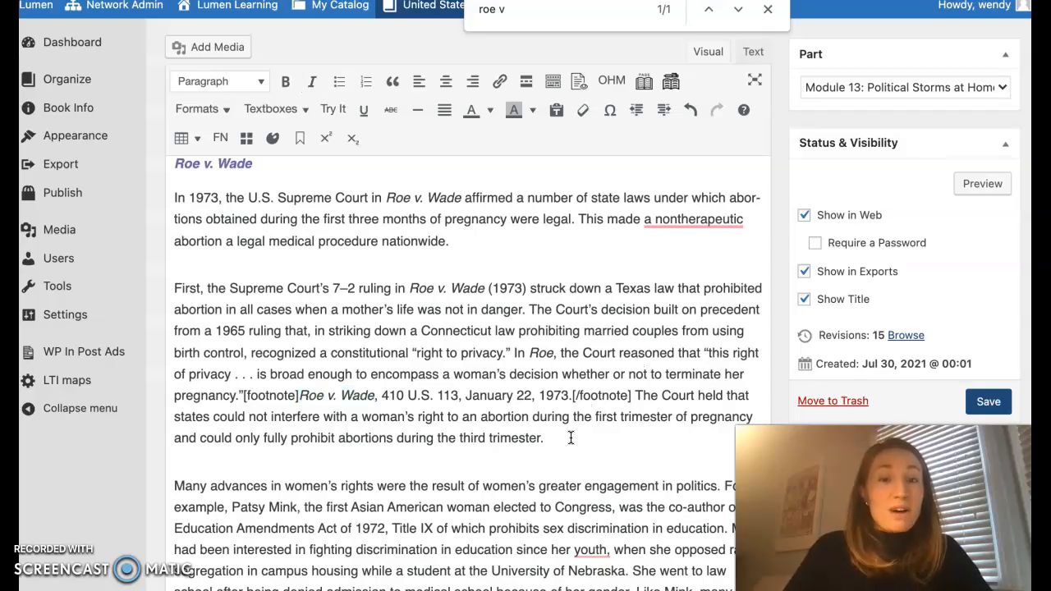
Color the pasted Roe v. Wade paragraph, from "First, the Supreme Court's" to "third trimester," blue
{"action": "left_click_drag", "start_coordinate": [557, 435], "coordinate": [88, 279]}
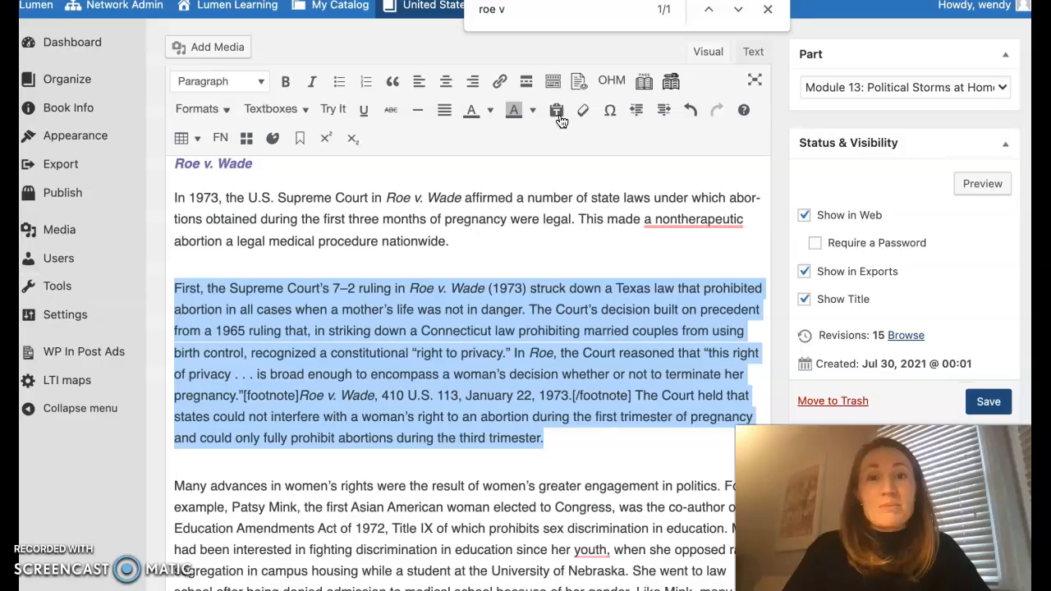
{"action": "left_click", "coordinate": [491, 110]}
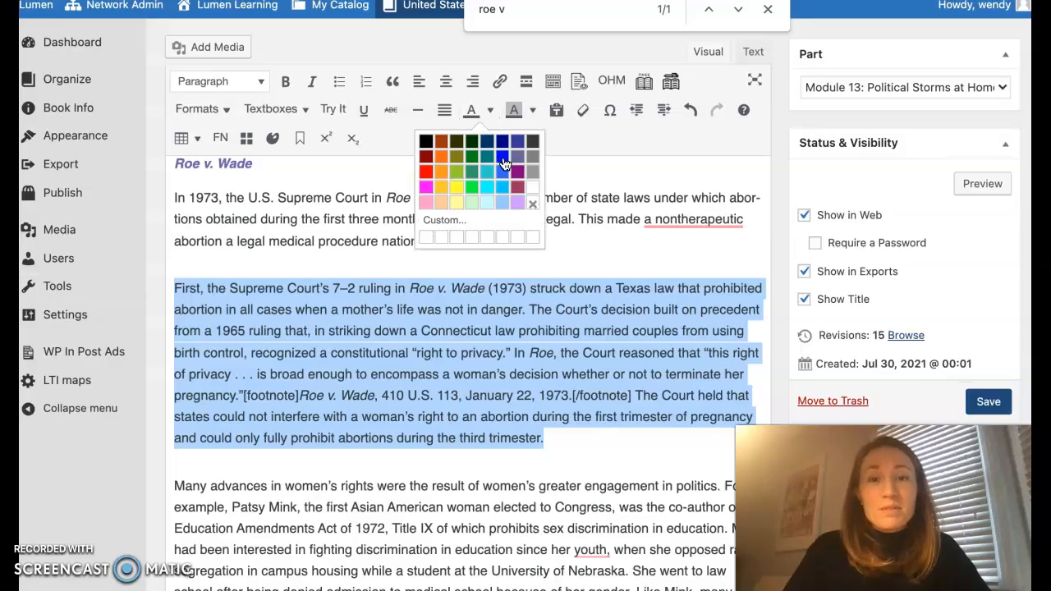
{"action": "left_click", "coordinate": [502, 156]}
{"action": "left_click", "coordinate": [523, 395]}
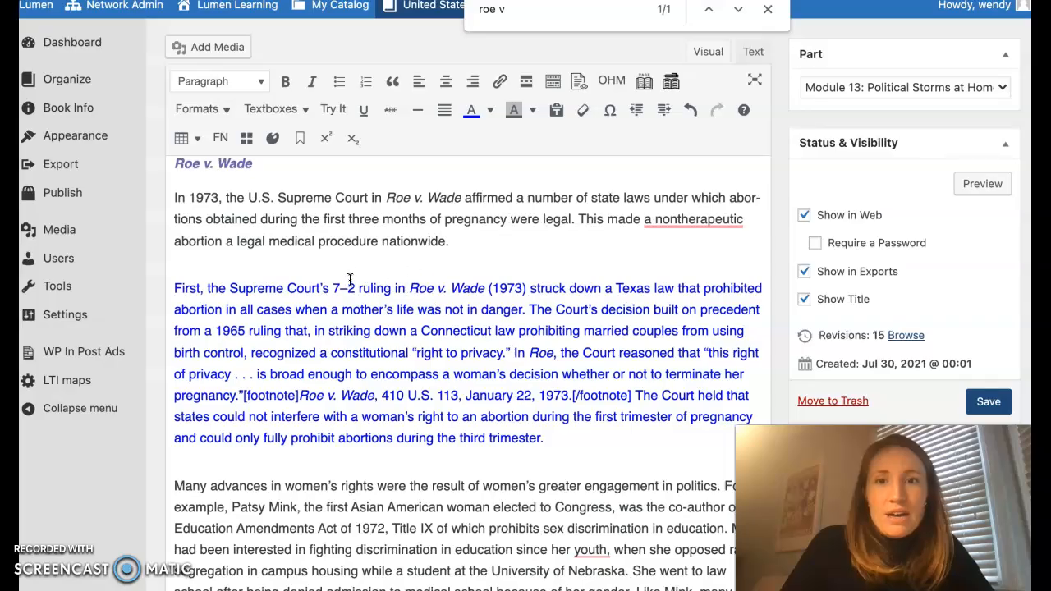
{"action": "left_click", "coordinate": [412, 290]}
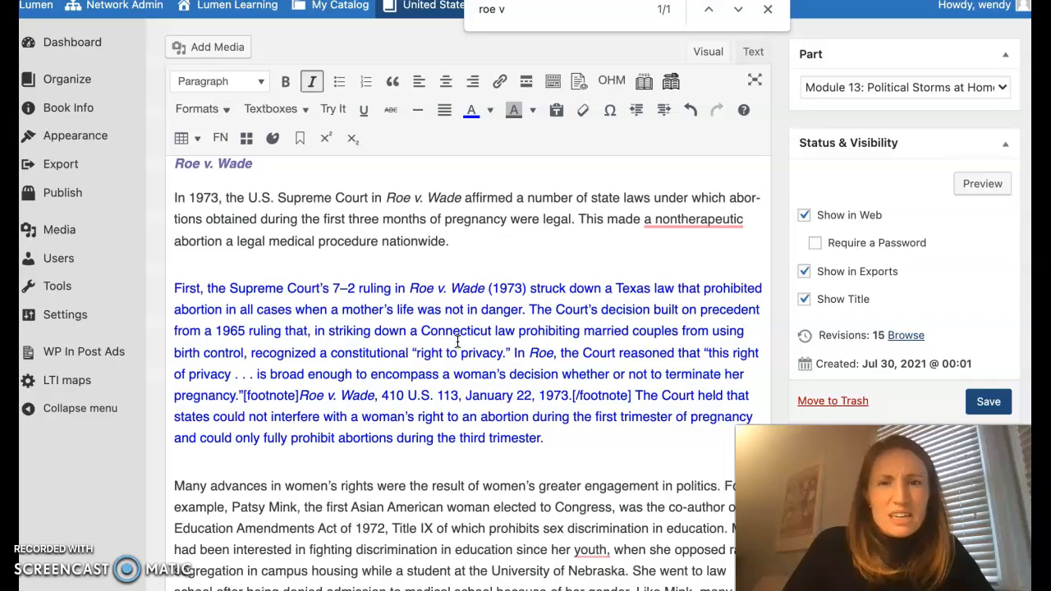
{"action": "left_click", "coordinate": [484, 368]}
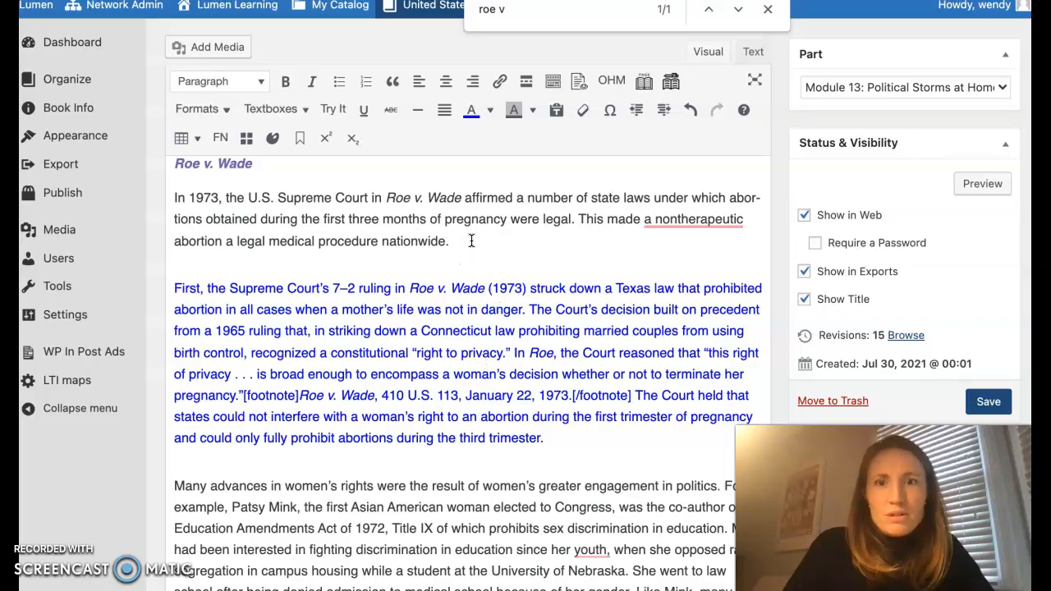
Move the sentence "This made a nontherapeutic abortion a legal medical procedure nationwide." to the end of the blue paragraph
{"action": "left_click_drag", "start_coordinate": [472, 239], "coordinate": [585, 221]}
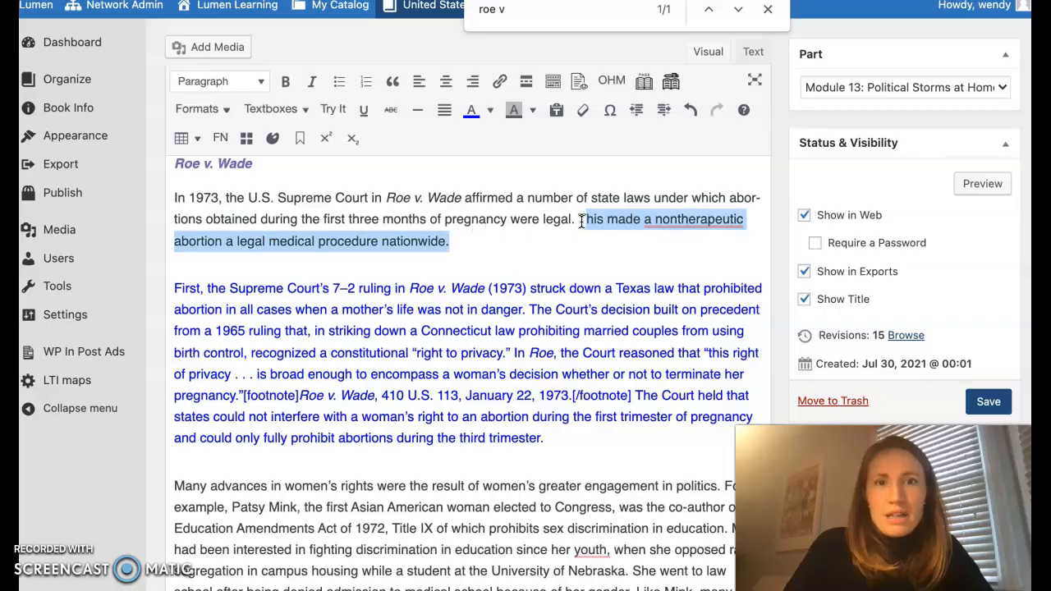
{"action": "key", "text": "BackSpace"}
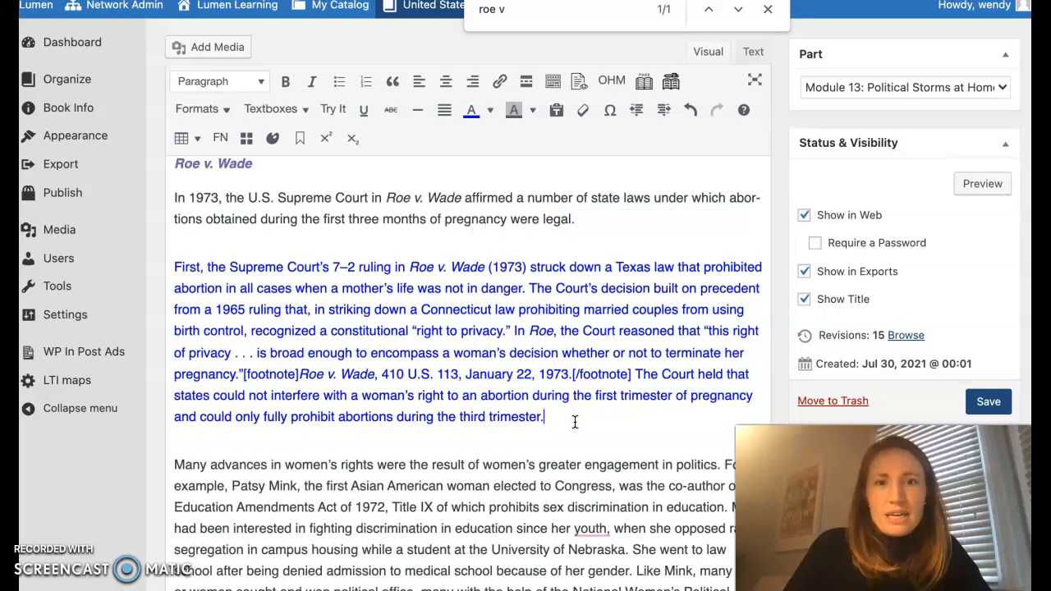
{"action": "key", "text": "ctrl+z"}
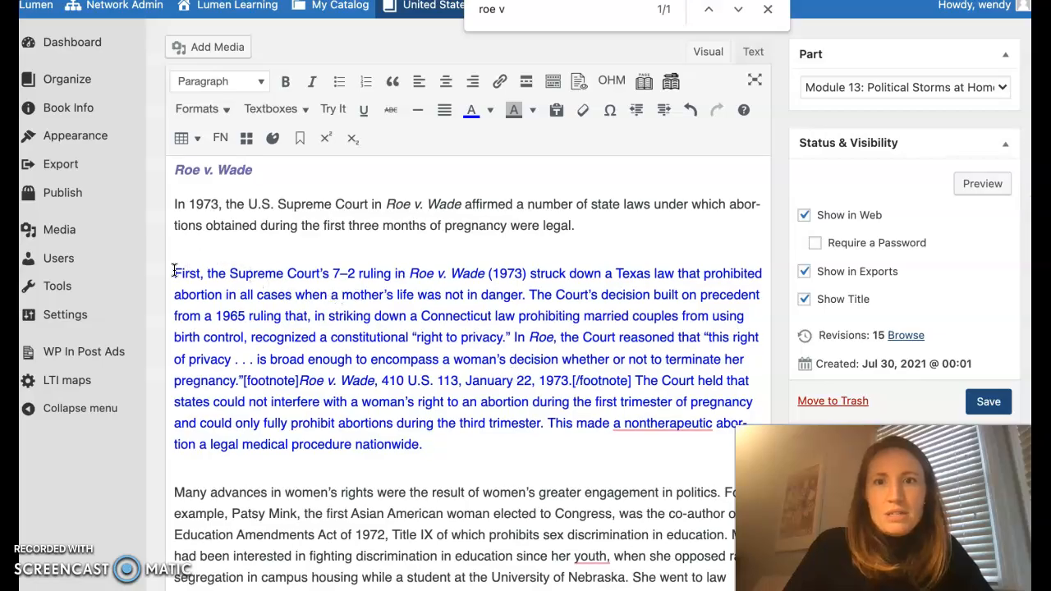
Replace the original introductory sentence and "First, the" so the blue paragraph begins "In 1973, the Supreme Court's."
{"action": "left_click_drag", "start_coordinate": [174, 268], "coordinate": [171, 197]}
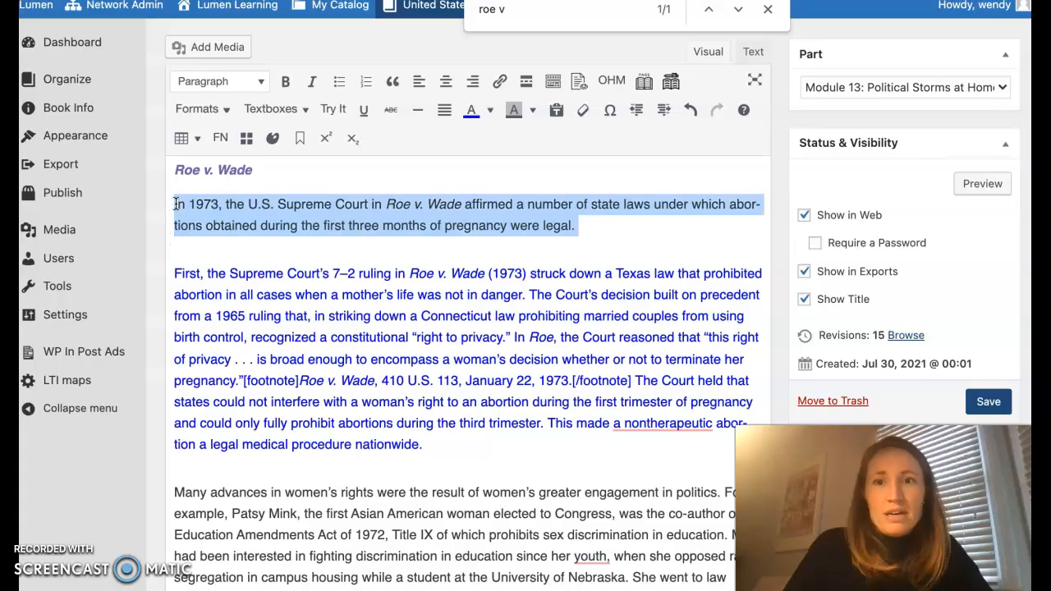
{"action": "left_click", "coordinate": [218, 268]}
{"action": "left_click_drag", "start_coordinate": [227, 276], "coordinate": [170, 199]}
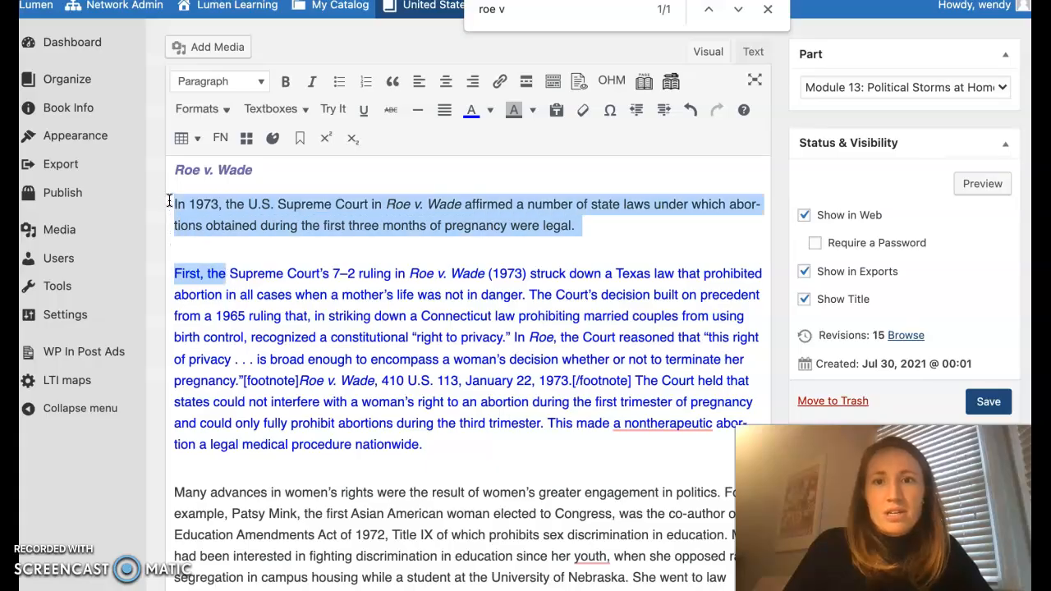
{"action": "left_click", "coordinate": [217, 281]}
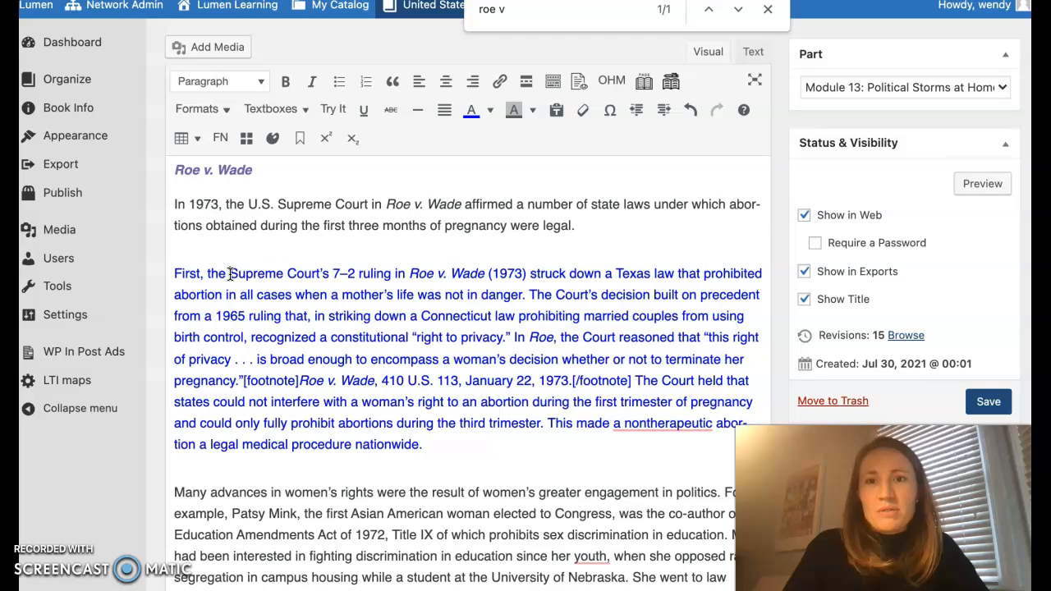
{"action": "left_click_drag", "start_coordinate": [230, 274], "coordinate": [220, 228]}
{"action": "left_click", "coordinate": [188, 316]}
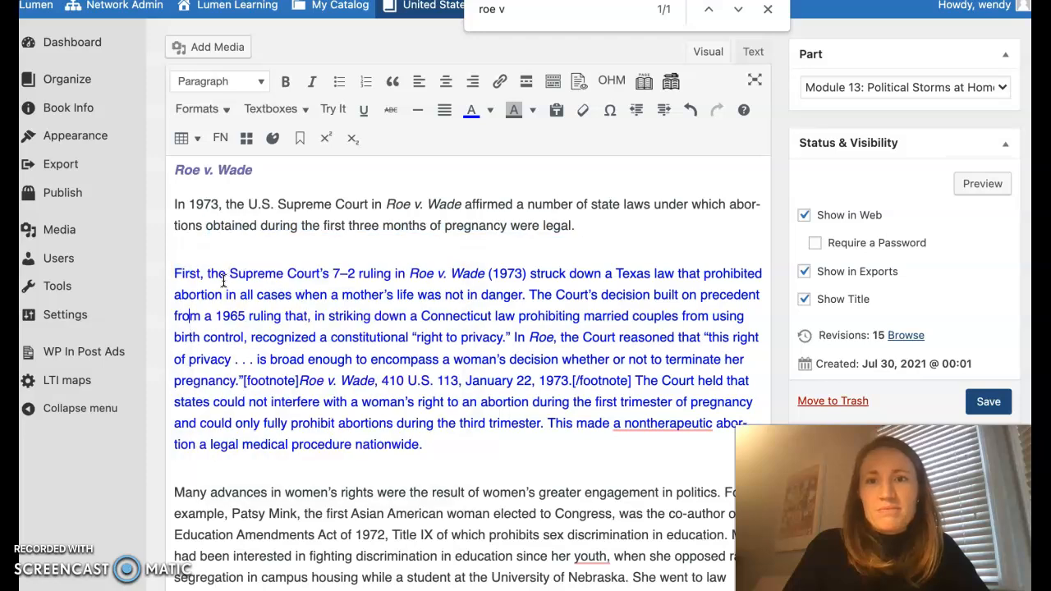
{"action": "left_click_drag", "start_coordinate": [225, 273], "coordinate": [225, 207]}
{"action": "key", "text": "BackSpace"}
{"action": "type", "text": "the"}
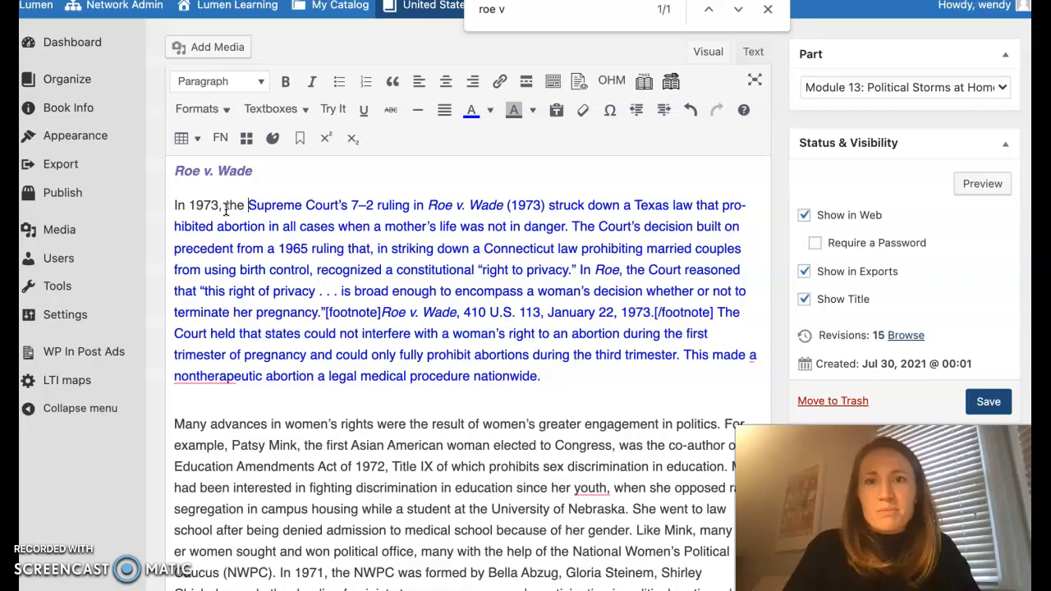
Reword the paragraph's opening as "Supreme Court ruled 7–2 in Roe v. Wade (1973), which struck down a Texas law."
{"action": "left_click", "coordinate": [346, 206]}
{"action": "key", "text": "BackSpace"}
{"action": "key", "text": "BackSpace"}
{"action": "type", "text": "ruled"}
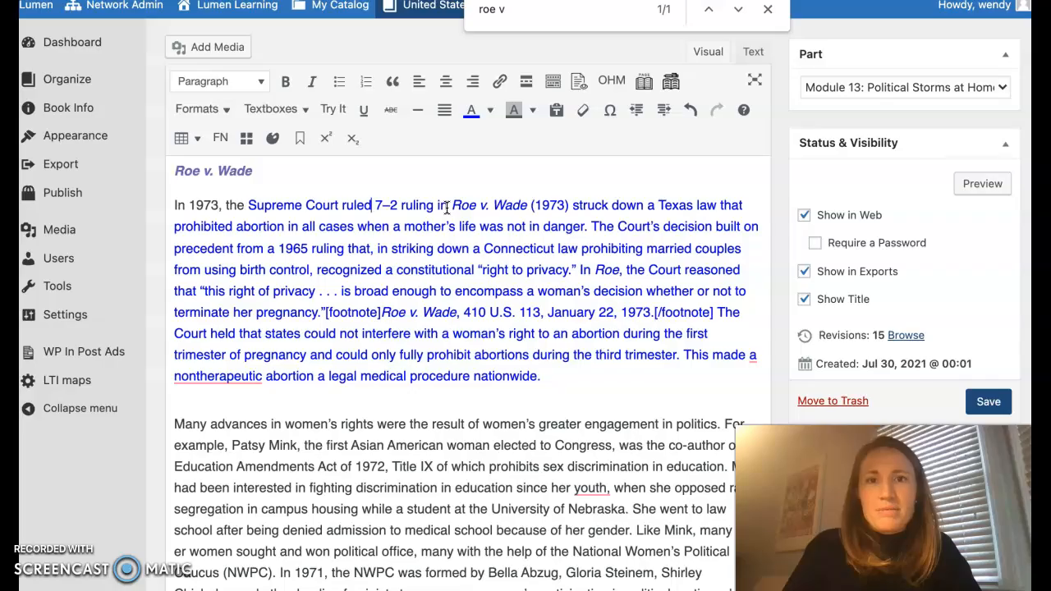
{"action": "double_click", "coordinate": [423, 206]}
{"action": "key", "text": "BackSpace"}
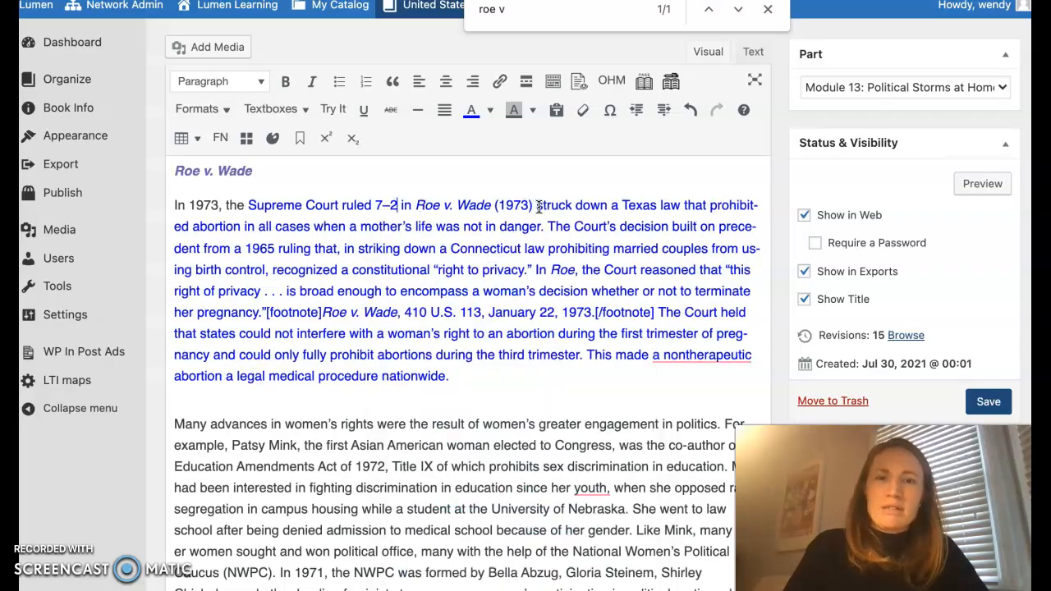
{"action": "type", "text": ", which"}
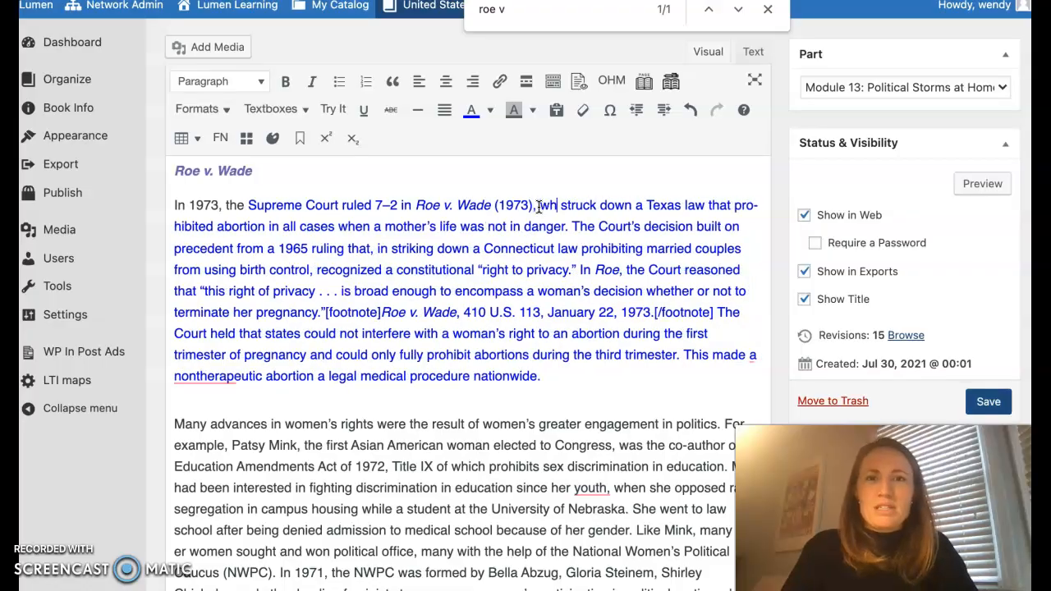
Review the revised Roe v. Wade paragraph and the following passage on women's engagement in politics
{"action": "scroll", "coordinate": [522, 259], "scroll_direction": "down", "scroll_amount": 1}
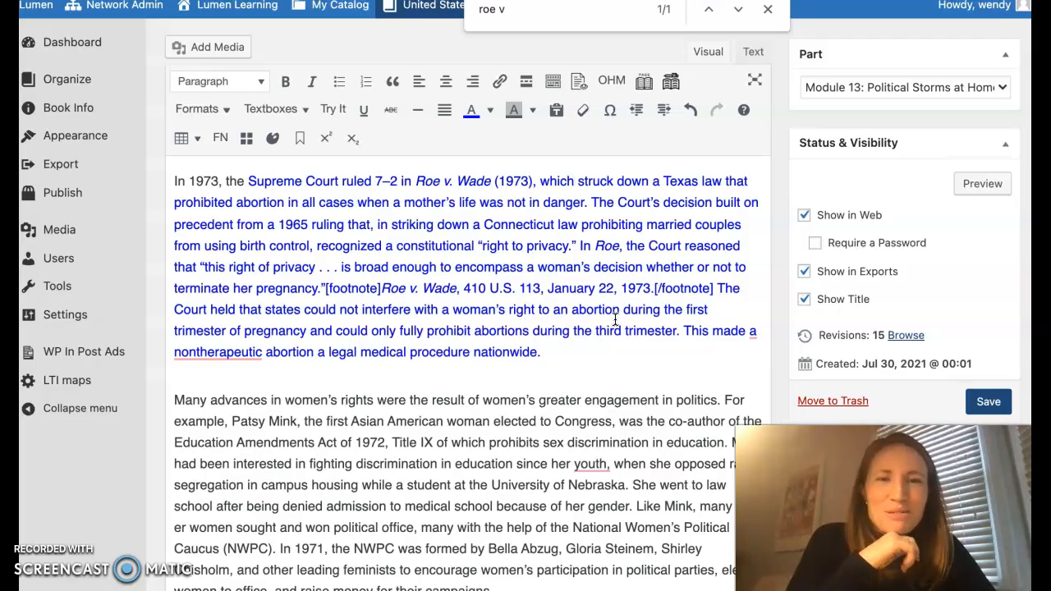
{"action": "scroll", "coordinate": [608, 319], "scroll_direction": "down", "scroll_amount": 1}
{"action": "scroll", "coordinate": [586, 281], "scroll_direction": "up", "scroll_amount": 1}
{"action": "scroll", "coordinate": [556, 303], "scroll_direction": "down", "scroll_amount": 1}
{"action": "scroll", "coordinate": [556, 303], "scroll_direction": "down", "scroll_amount": 5}
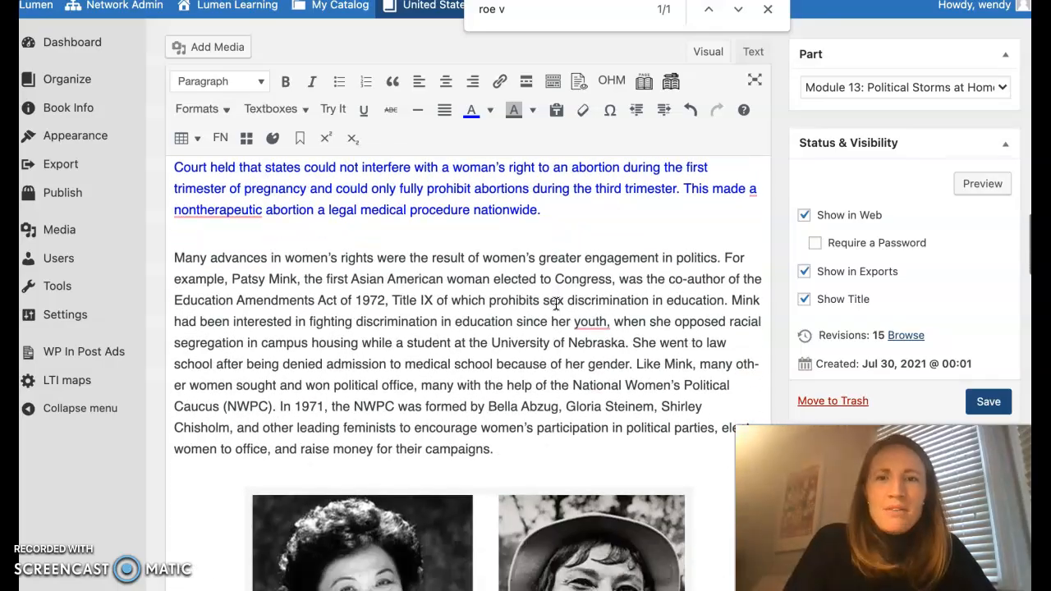
{"action": "scroll", "coordinate": [343, 274], "scroll_direction": "down", "scroll_amount": 2}
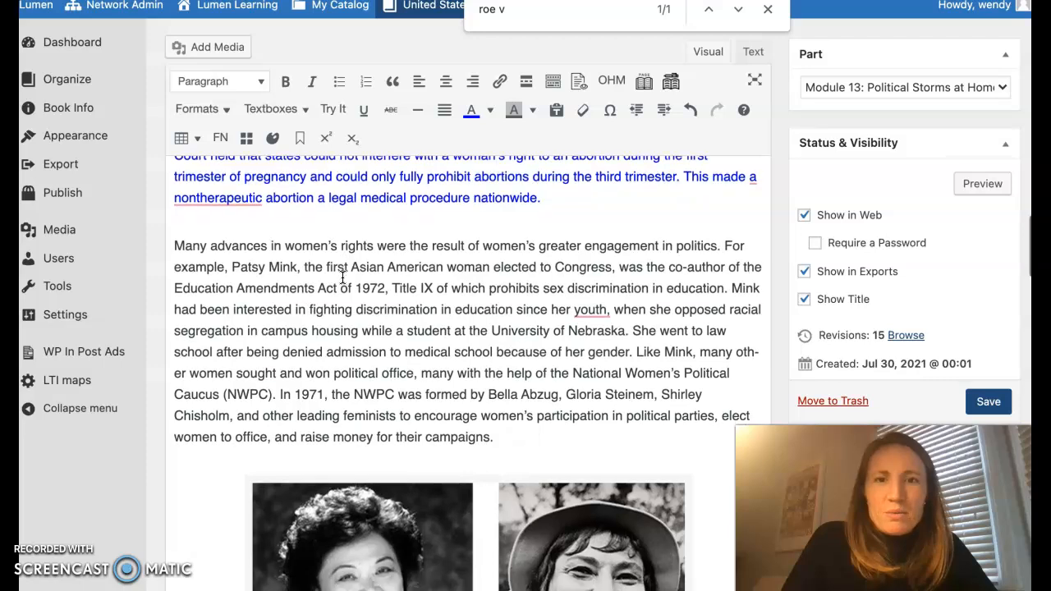
{"action": "scroll", "coordinate": [344, 278], "scroll_direction": "up", "scroll_amount": 1}
{"action": "scroll", "coordinate": [344, 278], "scroll_direction": "up", "scroll_amount": 1}
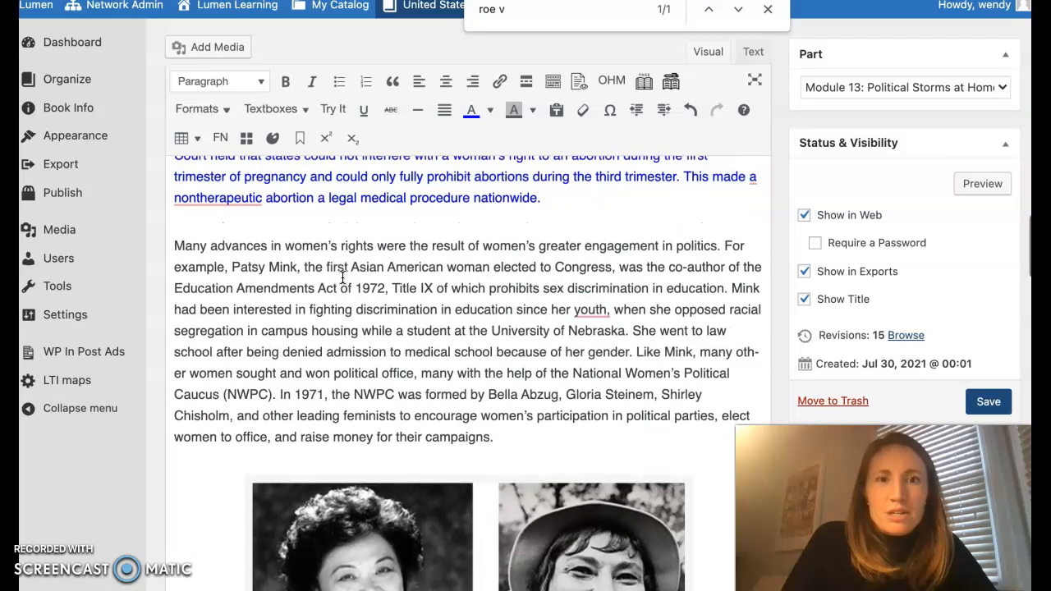
{"action": "scroll", "coordinate": [343, 277], "scroll_direction": "down", "scroll_amount": 2}
{"action": "scroll", "coordinate": [343, 278], "scroll_direction": "up", "scroll_amount": 5}
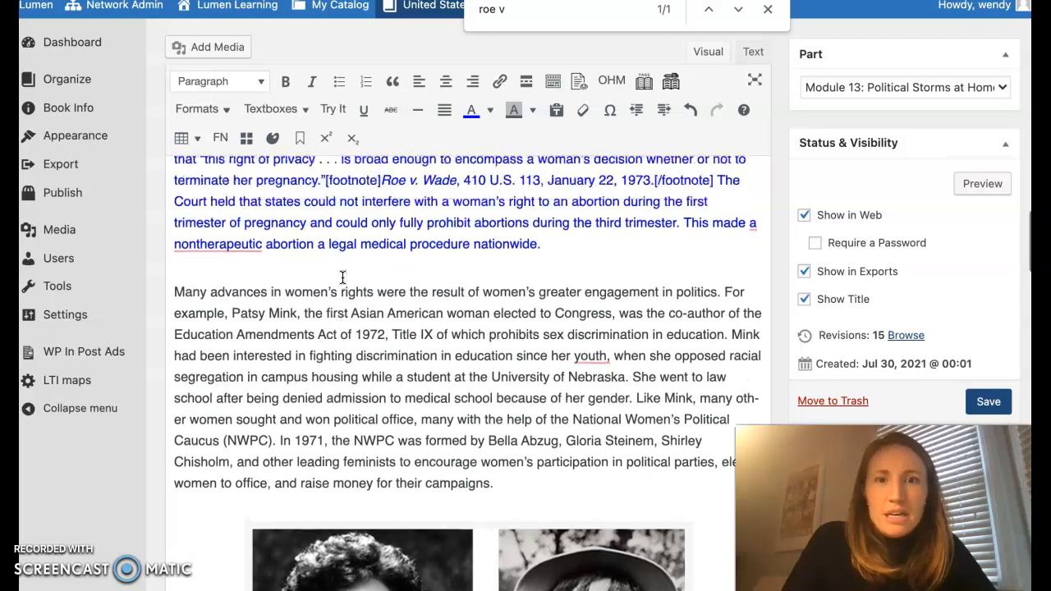
Add a Heading 3 reading "Women in Politics" above the paragraph beginning "Many advances in women's rights."
{"action": "key", "text": "super+z"}
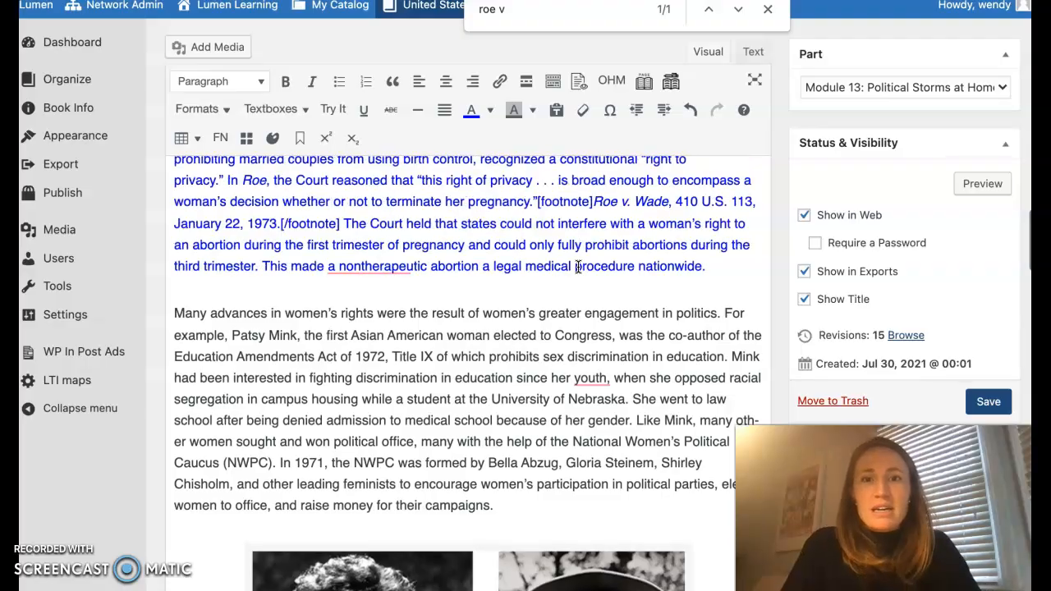
{"action": "key", "text": "super+z"}
{"action": "key", "text": "Return"}
{"action": "type", "text": "Women in Politics"}
{"action": "left_click", "coordinate": [216, 241]}
{"action": "left_click", "coordinate": [220, 82]}
{"action": "left_click", "coordinate": [210, 191]}
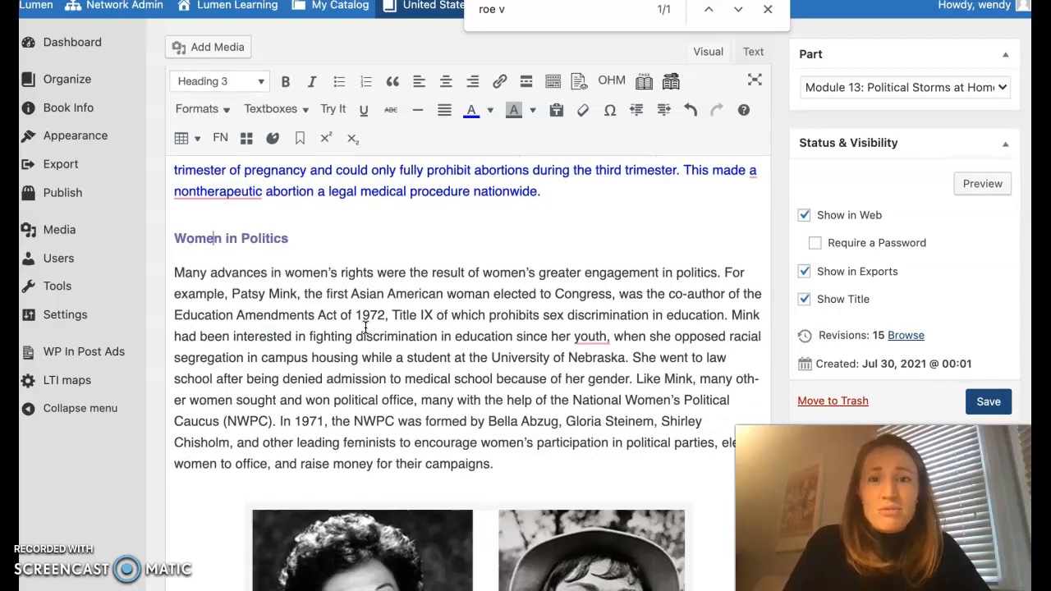
Prefix the Patsy Mink and Bella Abzug photo caption with "Figure 2." and bold the figure label
{"action": "scroll", "coordinate": [366, 328], "scroll_direction": "down", "scroll_amount": 7}
{"action": "scroll", "coordinate": [367, 329], "scroll_direction": "up", "scroll_amount": 1}
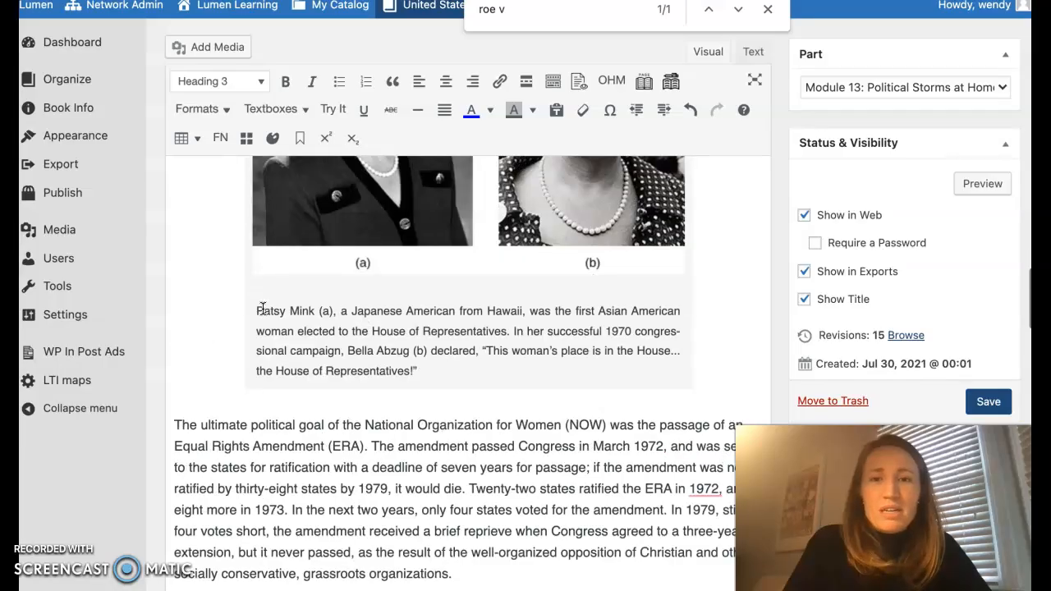
{"action": "left_click", "coordinate": [256, 309]}
{"action": "type", "text": "Figue"}
{"action": "key", "text": "BackSpace"}
{"action": "key", "text": "BackSpace"}
{"action": "type", "text": "re 1."}
{"action": "key", "text": "BackSpace"}
{"action": "key", "text": "BackSpace"}
{"action": "key", "text": "BackSpace"}
{"action": "type", "text": "2."}
{"action": "left_click_drag", "start_coordinate": [298, 308], "coordinate": [254, 309]}
{"action": "key", "text": "ctrl+b"}
Delete "National Organization for W" from the first sentence of the paragraph below the Figure 2 caption
{"action": "scroll", "coordinate": [402, 349], "scroll_direction": "down", "scroll_amount": 2}
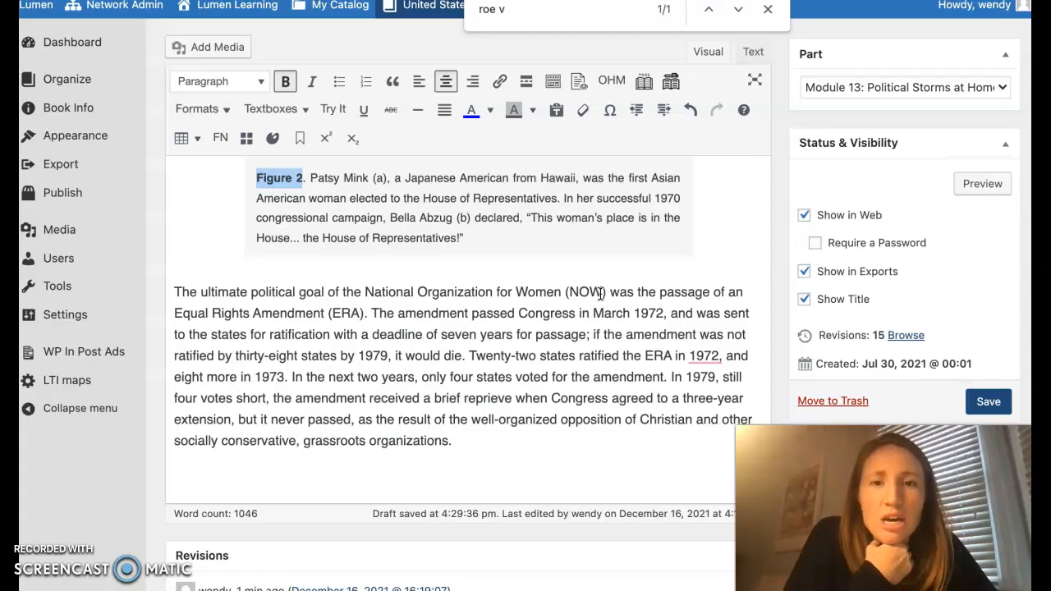
{"action": "left_click_drag", "start_coordinate": [364, 294], "coordinate": [527, 293]}
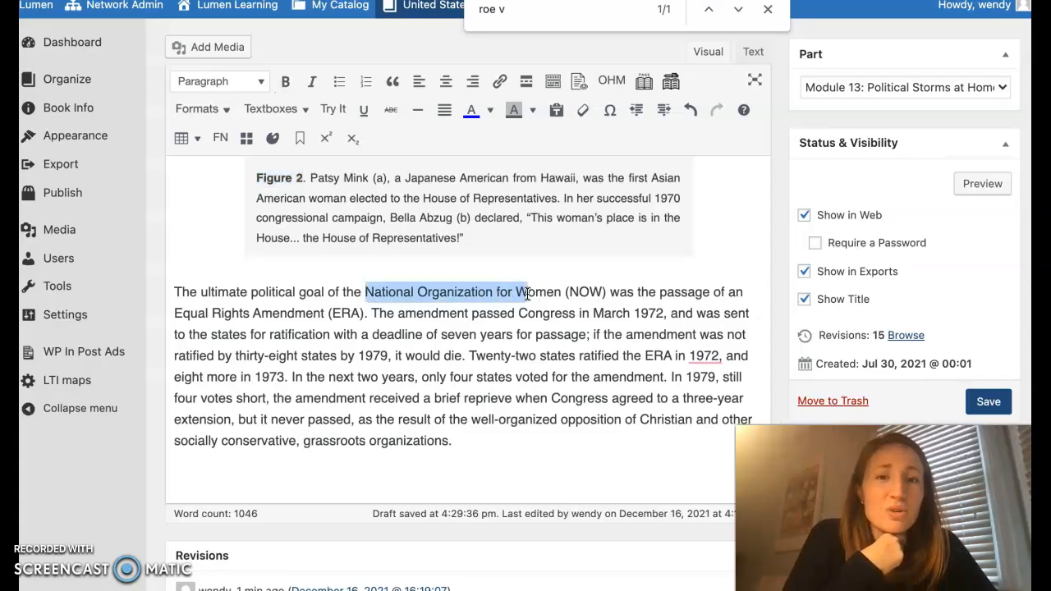
{"action": "key", "text": "BackSpace"}
Add a Heading 3 reading "Equal Rights Amendment" above the paragraph beginning "The ultimate political goal."
{"action": "left_click", "coordinate": [173, 292]}
{"action": "key", "text": "Return"}
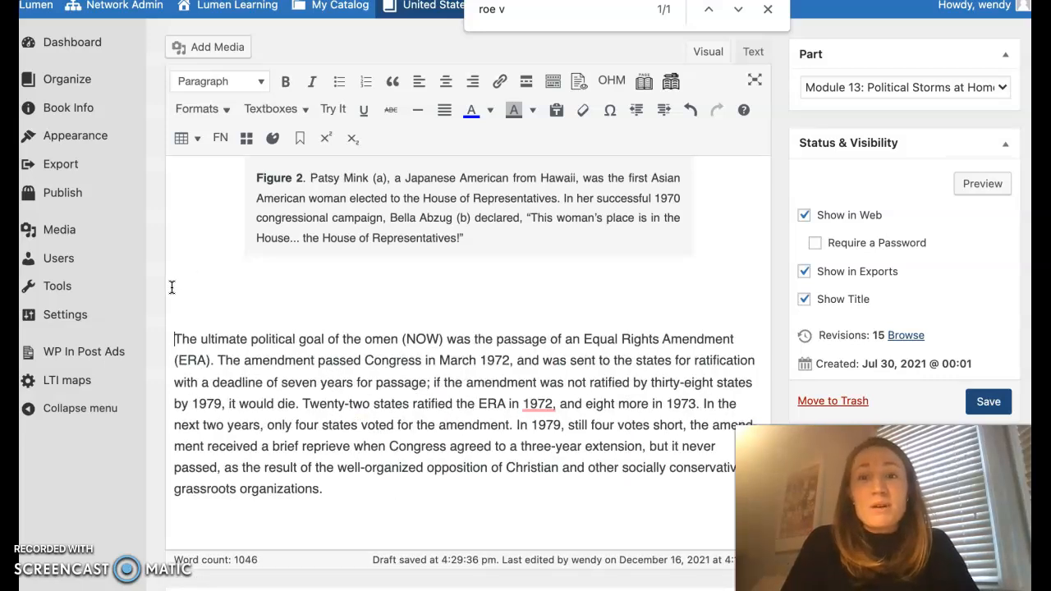
{"action": "type", "text": "Equal Rights Amendment"}
{"action": "left_click", "coordinate": [182, 292]}
{"action": "mouse_move", "coordinate": [232, 7]}
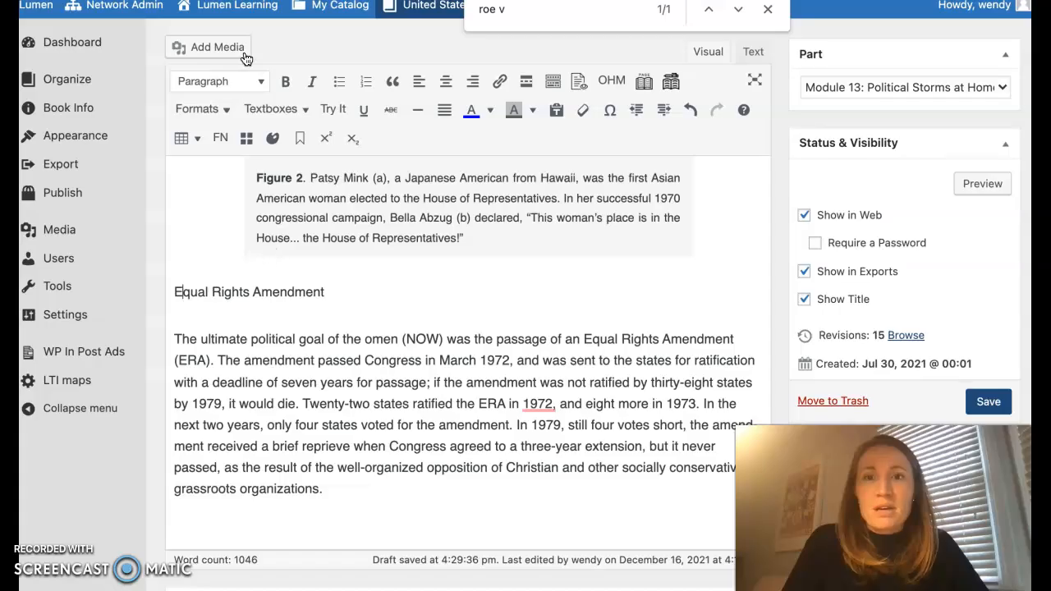
{"action": "left_click", "coordinate": [237, 81]}
{"action": "left_click", "coordinate": [222, 190]}
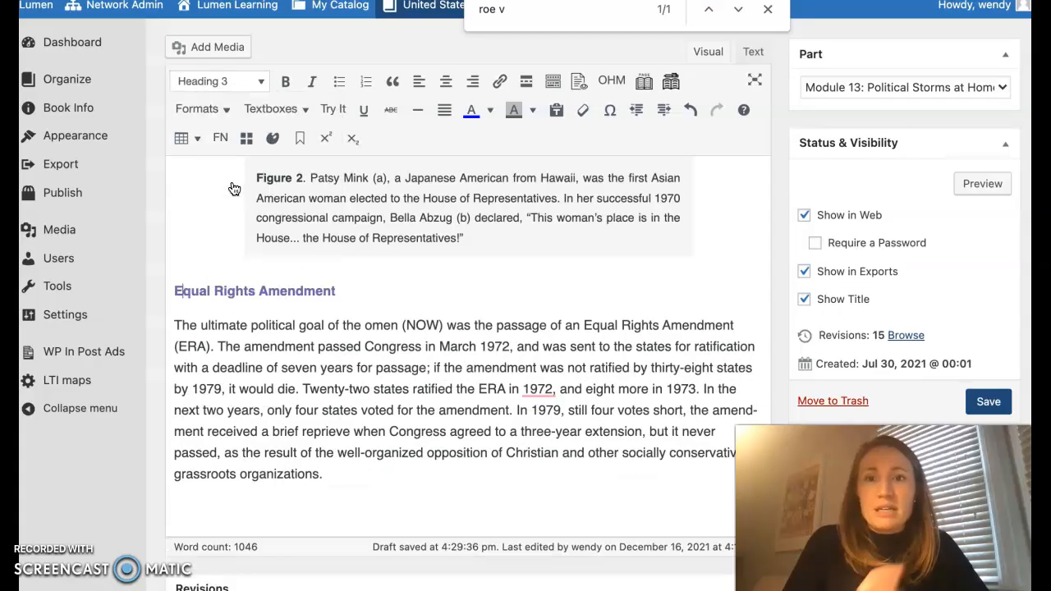
Switch to the American Yawp page, search it for "equal rights," and examine its passage on the Equal Rights Amendment
{"action": "left_click", "coordinate": [772, 1]}
{"action": "scroll", "coordinate": [497, 318], "scroll_direction": "up", "scroll_amount": 1}
{"action": "key", "text": "ctrl+f"}
{"action": "key", "text": "BackSpace"}
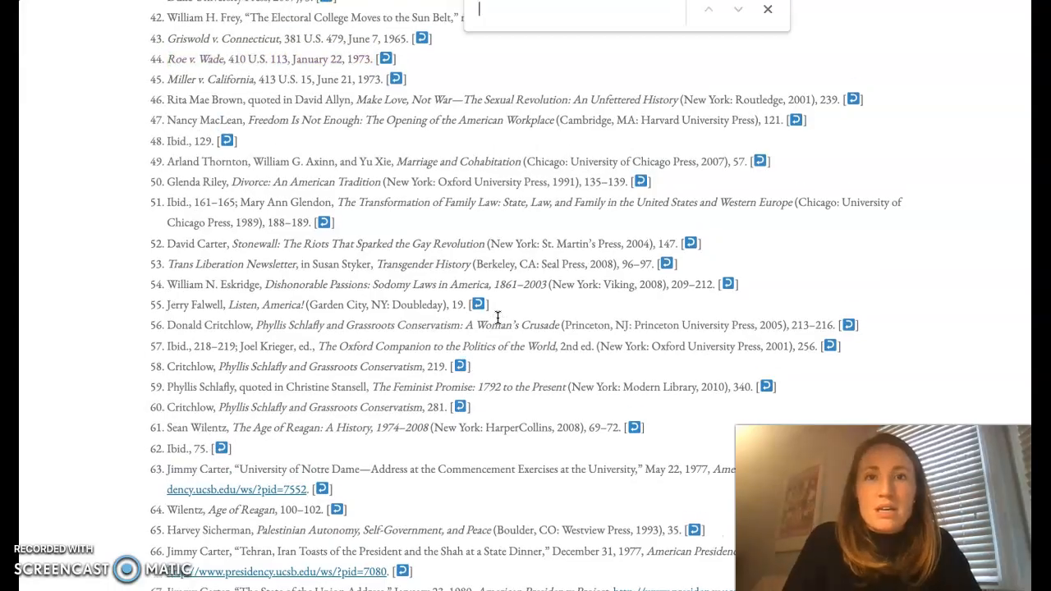
{"action": "type", "text": "equal rights"}
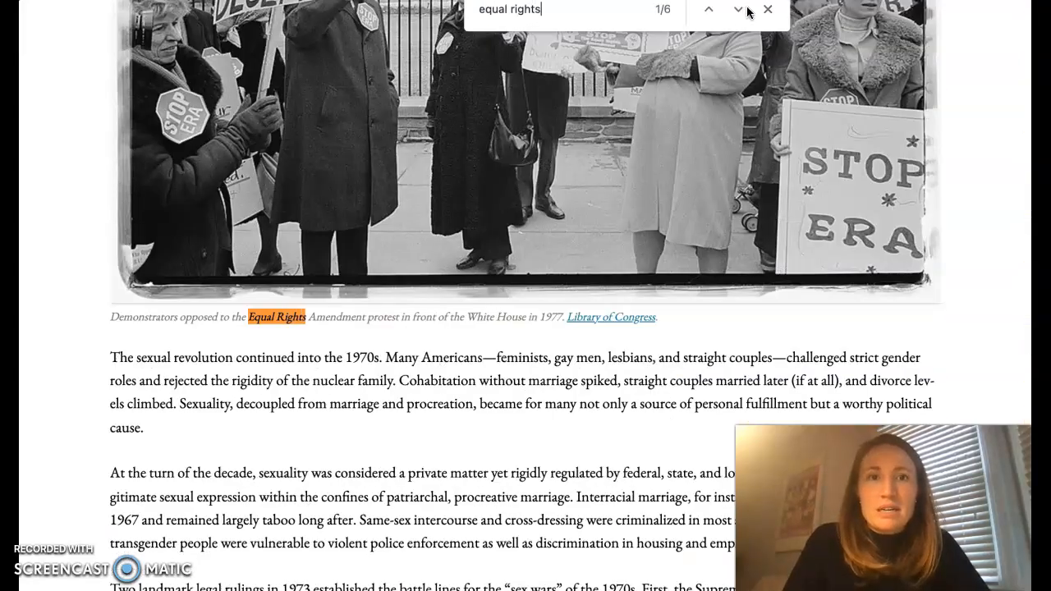
{"action": "left_click", "coordinate": [739, 9]}
{"action": "scroll", "coordinate": [507, 327], "scroll_direction": "down", "scroll_amount": 3}
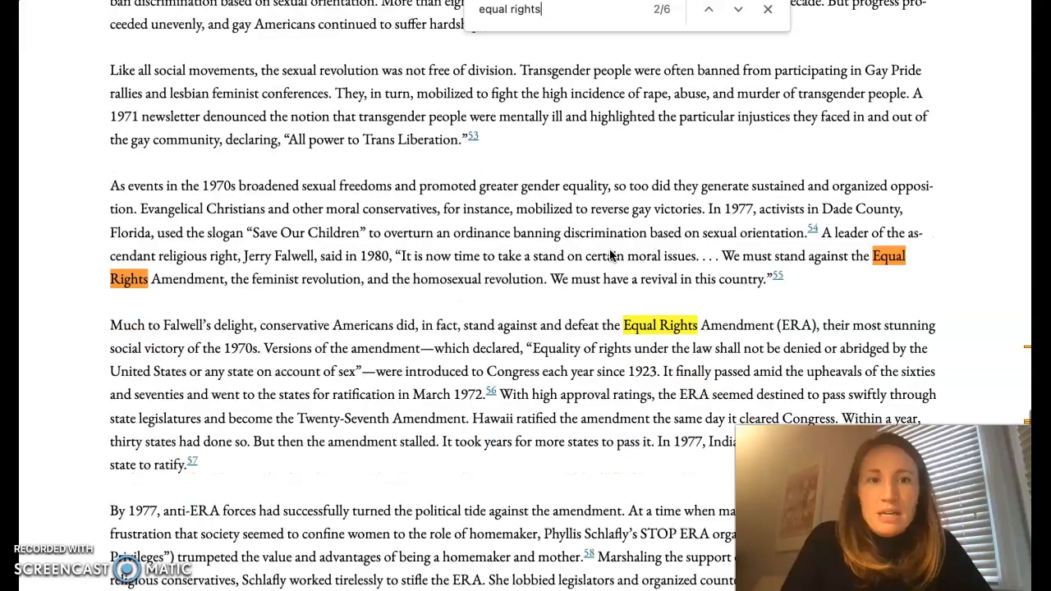
{"action": "scroll", "coordinate": [450, 279], "scroll_direction": "up", "scroll_amount": 5}
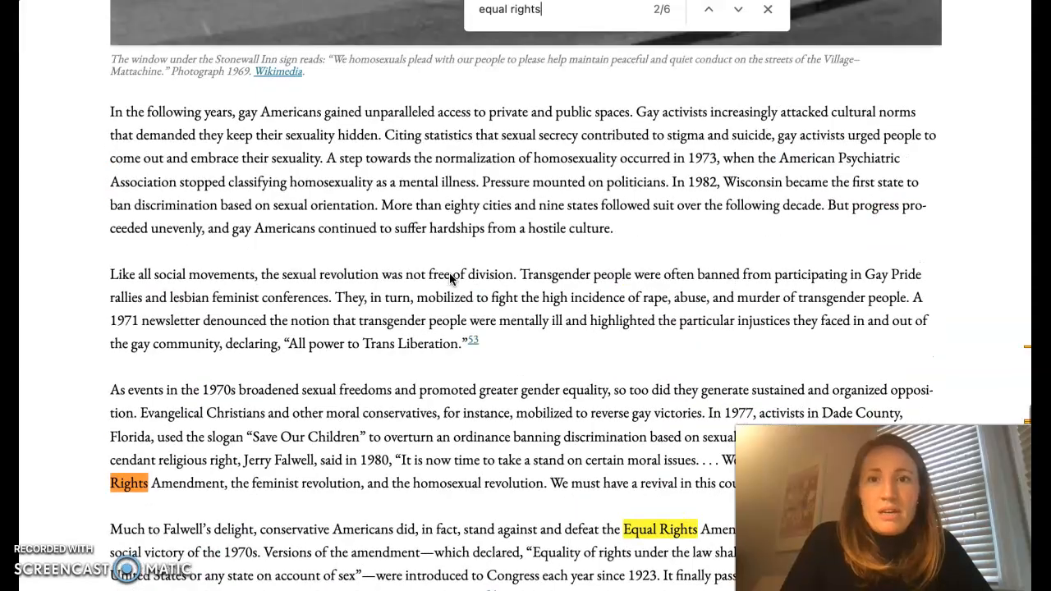
{"action": "scroll", "coordinate": [450, 279], "scroll_direction": "down", "scroll_amount": 9}
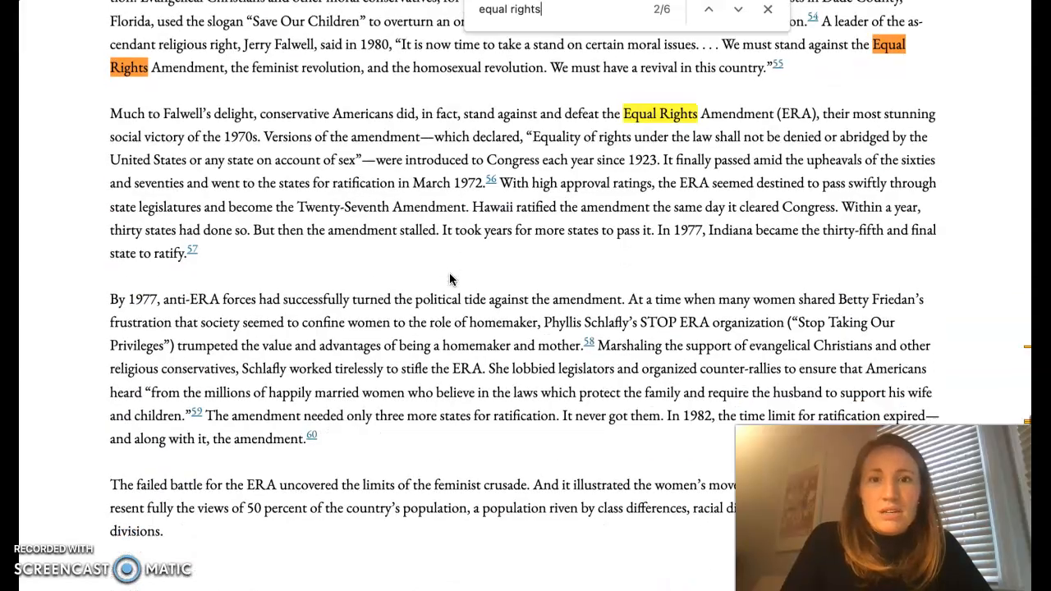
{"action": "scroll", "coordinate": [450, 279], "scroll_direction": "up", "scroll_amount": 1}
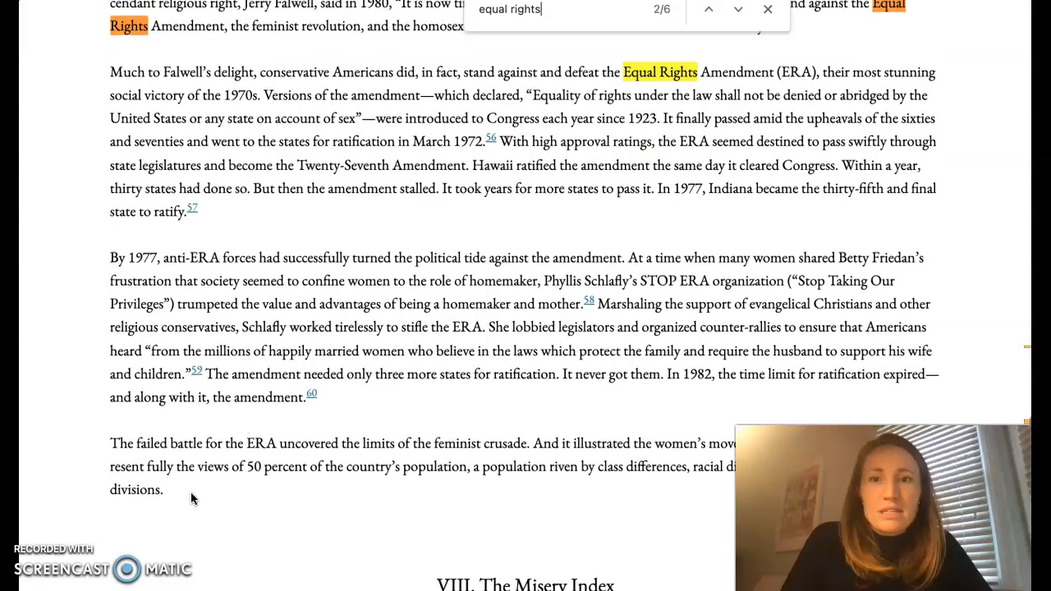
Replace the paragraph under the Equal Rights Amendment heading with the three American Yawp paragraphs running from "Much to Falwell's delight" to "divisions."
{"action": "scroll", "coordinate": [145, 187], "scroll_direction": "up", "scroll_amount": 1}
{"action": "left_click_drag", "start_coordinate": [181, 531], "coordinate": [96, 114]}
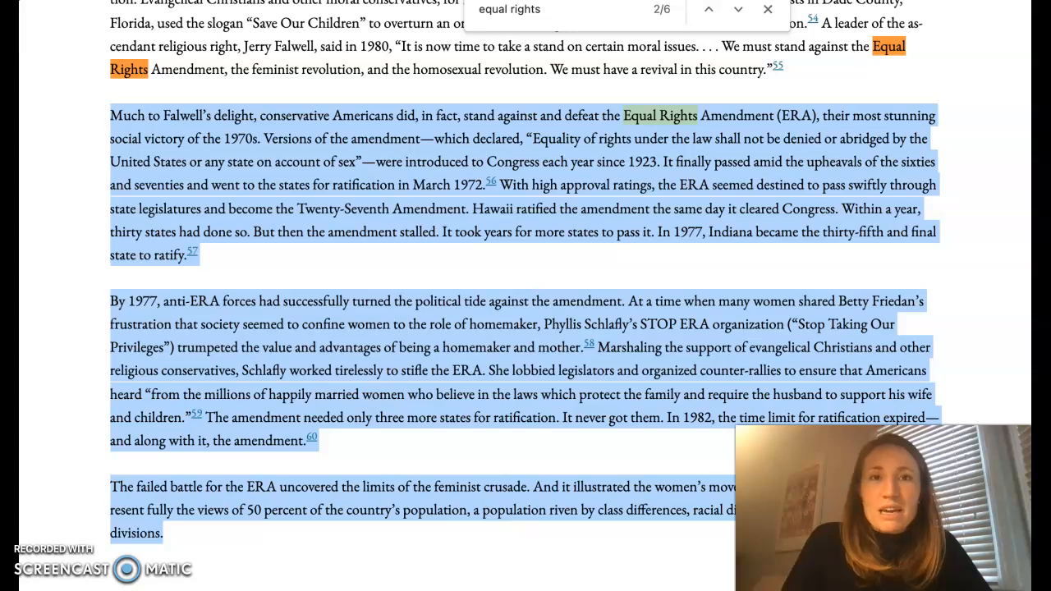
{"action": "left_click", "coordinate": [509, 0]}
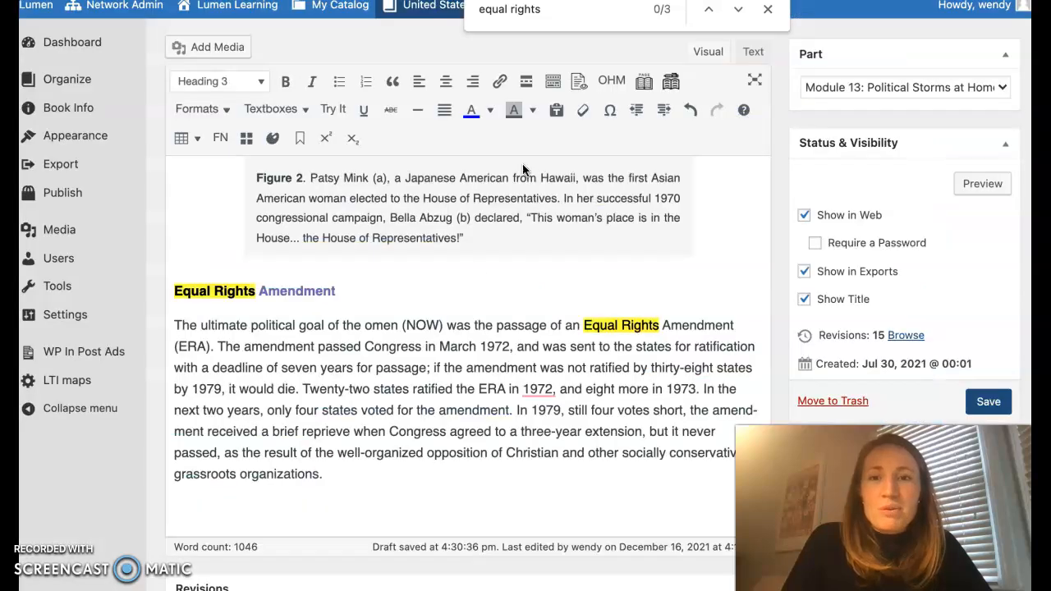
{"action": "left_click", "coordinate": [358, 471]}
{"action": "key", "text": "Return"}
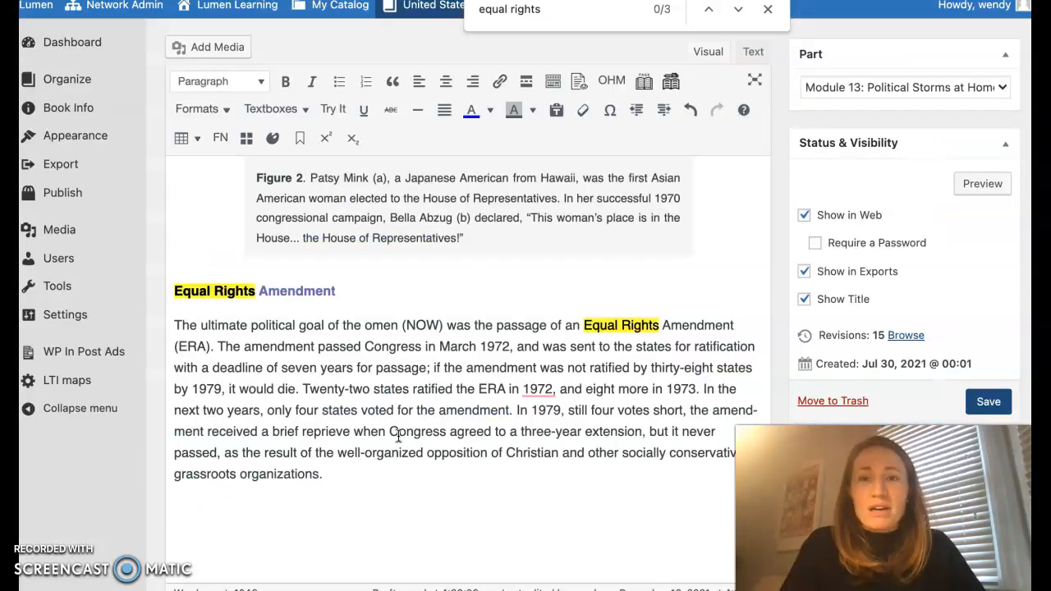
{"action": "left_click_drag", "start_coordinate": [340, 485], "coordinate": [157, 316]}
{"action": "key", "text": "BackSpace"}
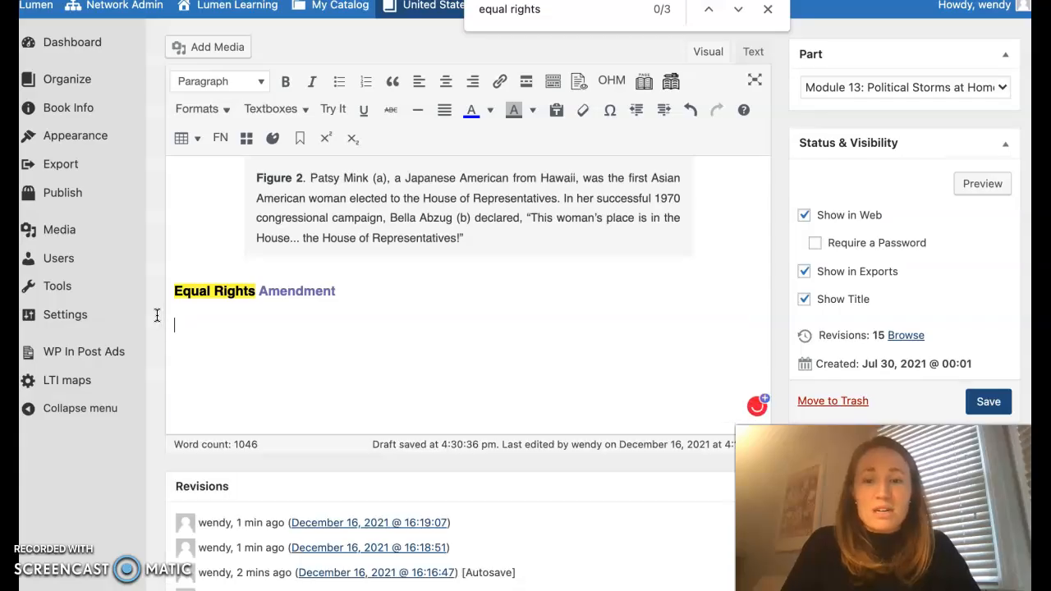
{"action": "key", "text": "ctrl+v"}
{"action": "key", "text": "ctrl+z"}
{"action": "key", "text": "ctrl+z"}
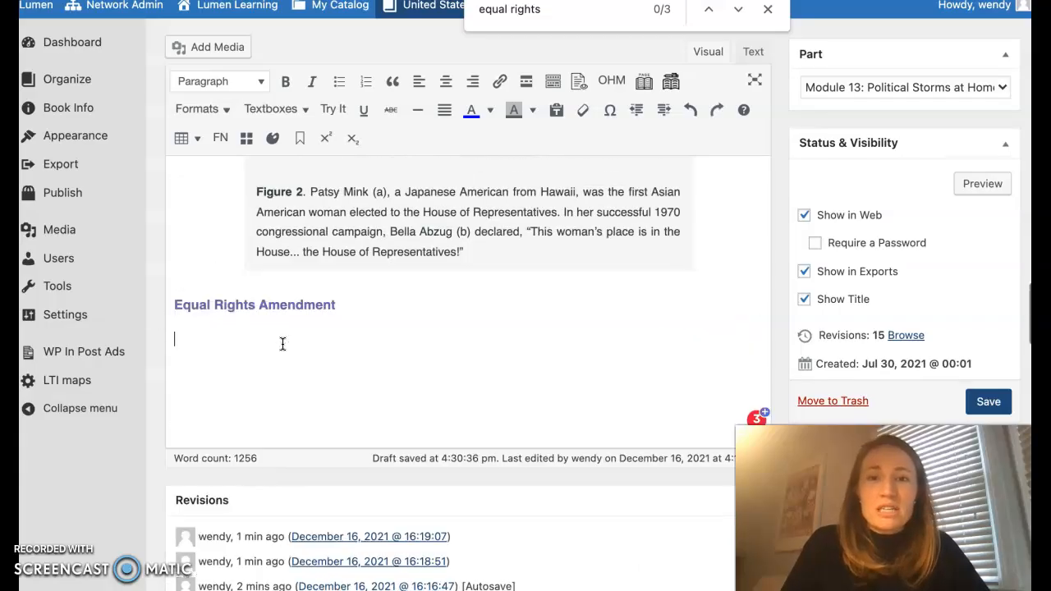
{"action": "key", "text": "ctrl+v"}
Delete the linked footnote numbers 58 and 59 from the pasted paragraph beginning "By 1977, anti-ERA forces."
{"action": "left_click", "coordinate": [611, 351]}
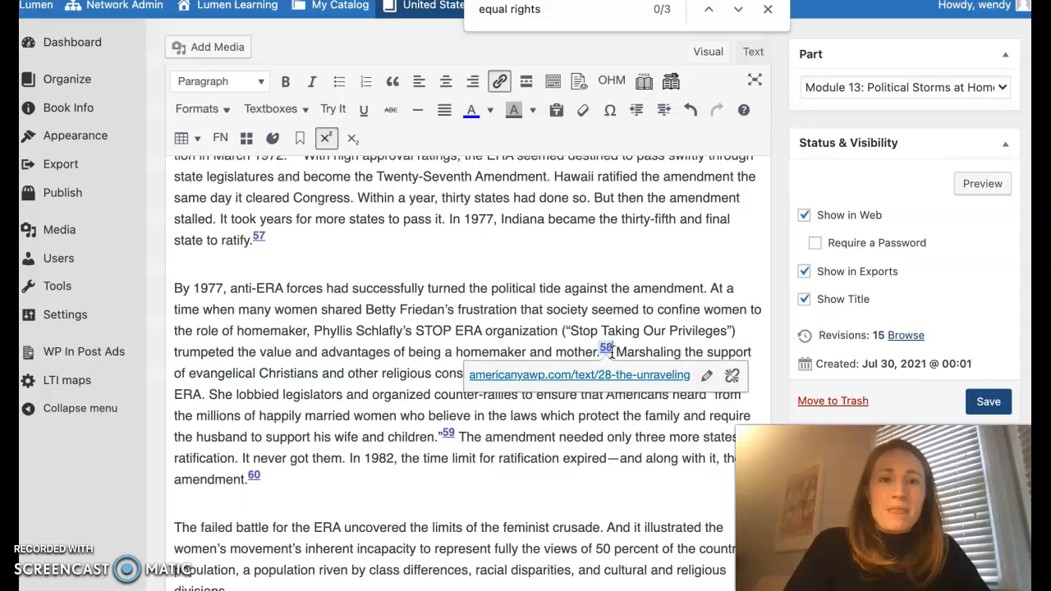
{"action": "key", "text": "BackSpace"}
{"action": "key", "text": "BackSpace"}
{"action": "left_click", "coordinate": [435, 432]}
{"action": "key", "text": "BackSpace"}
{"action": "key", "text": "BackSpace"}
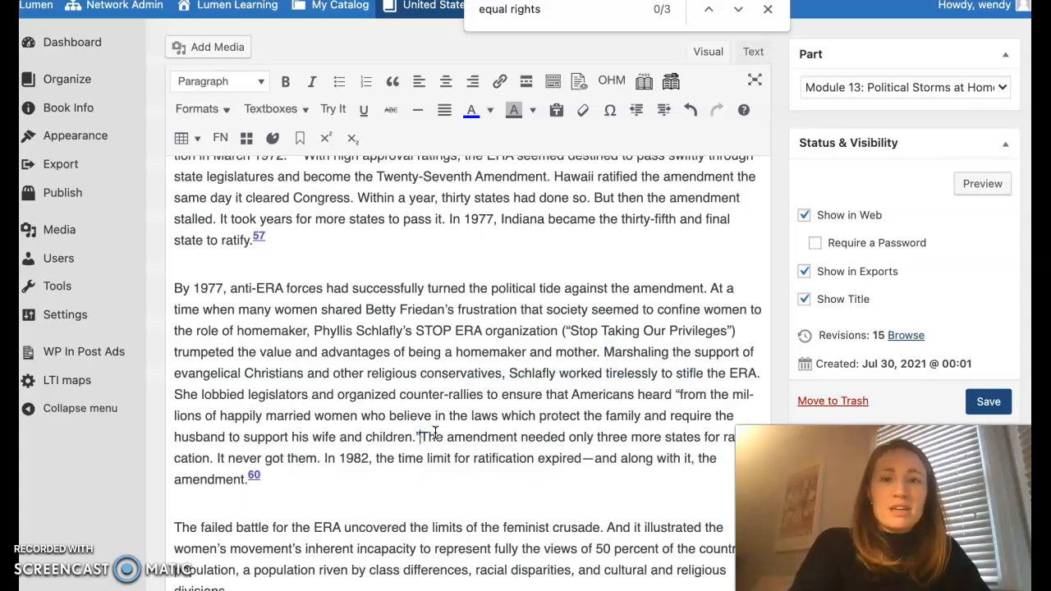
Append the source tag "[YAWP]" to the end of the blue Roe v. Wade paragraph
{"action": "scroll", "coordinate": [436, 433], "scroll_direction": "up", "scroll_amount": 15}
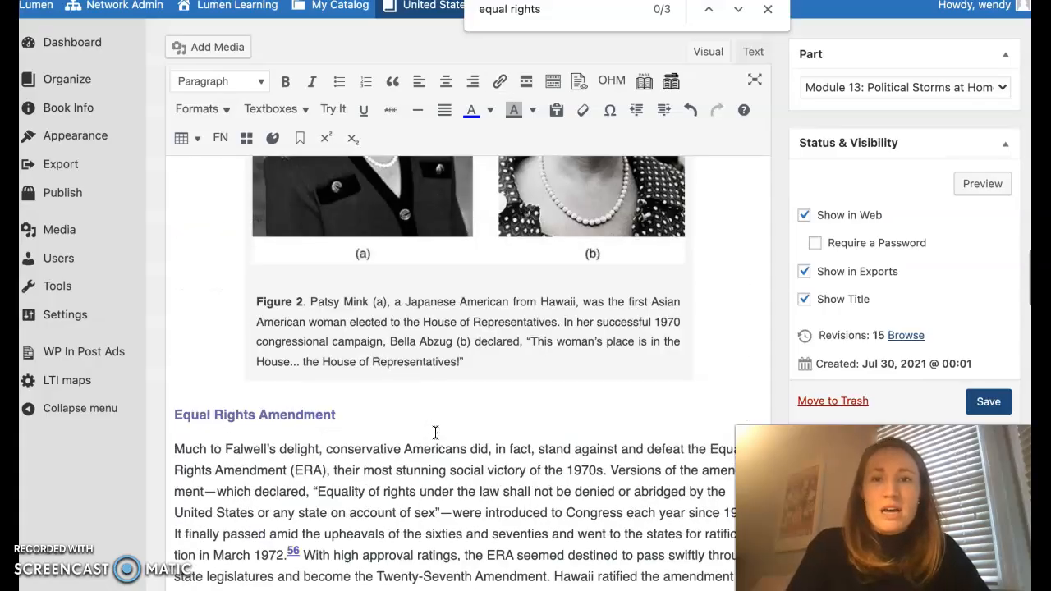
{"action": "scroll", "coordinate": [435, 433], "scroll_direction": "up", "scroll_amount": 3}
{"action": "left_click", "coordinate": [580, 378]}
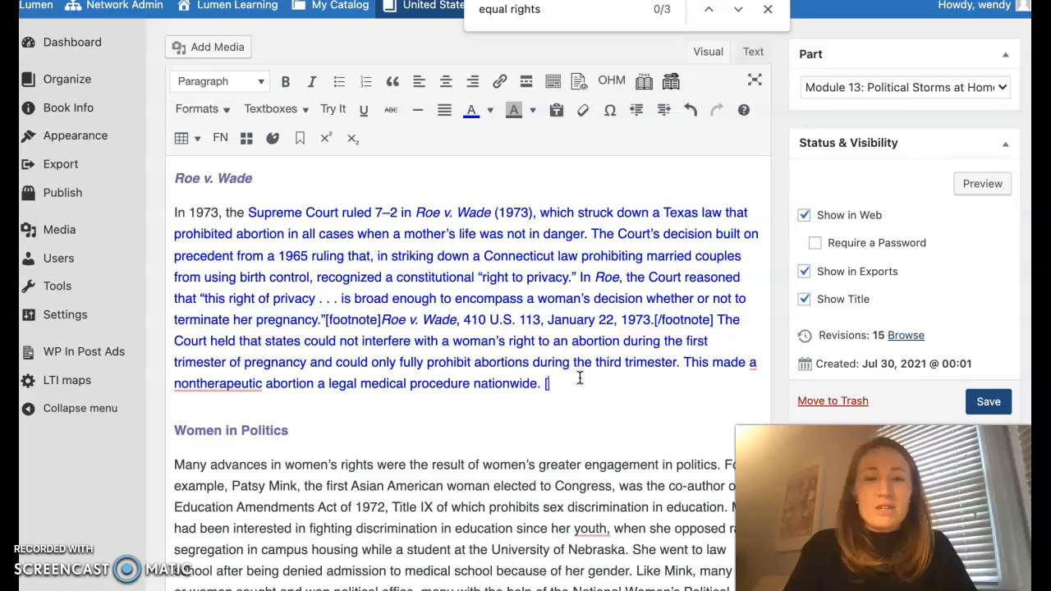
{"action": "type", "text": "[YAWP"}
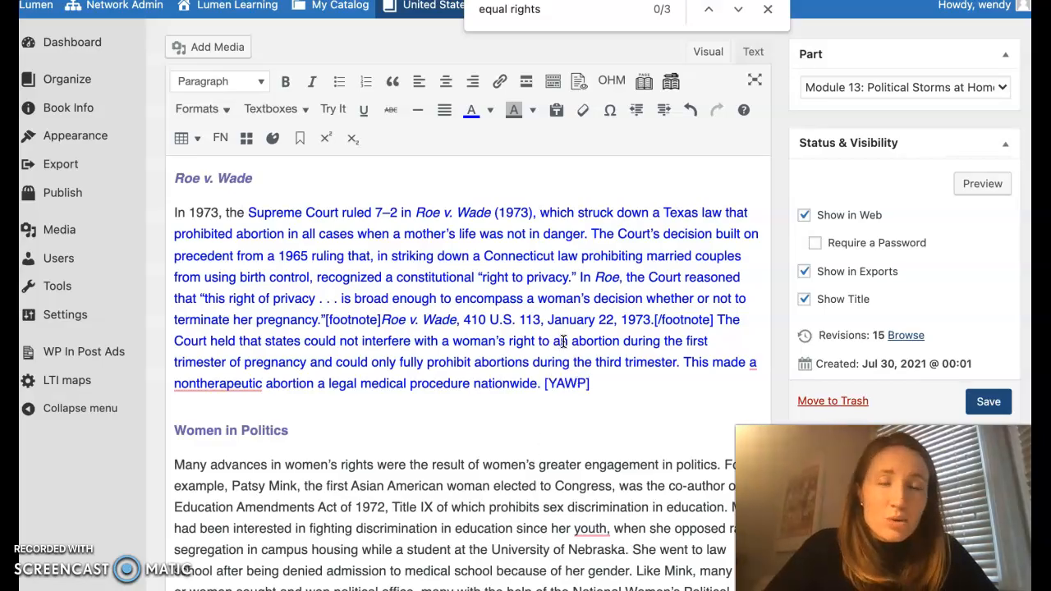
Copy the "[YAWP]" tag to the end of the last Equal Rights Amendment paragraph and color the whole pasted passage blue
{"action": "left_click_drag", "start_coordinate": [597, 384], "coordinate": [543, 383]}
{"action": "key", "text": "ctrl+c"}
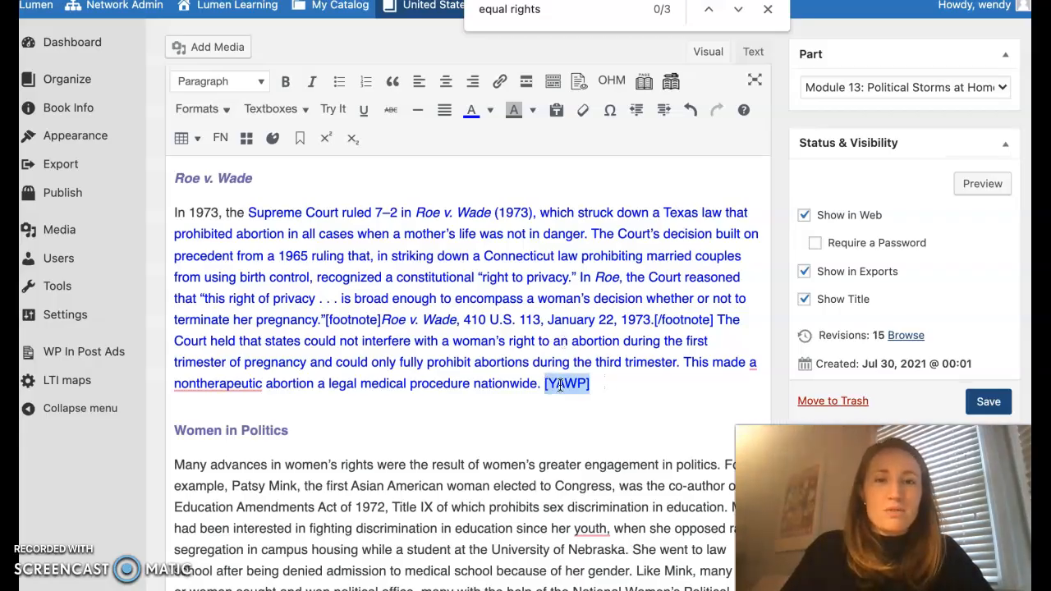
{"action": "scroll", "coordinate": [575, 390], "scroll_direction": "down", "scroll_amount": 10}
{"action": "scroll", "coordinate": [594, 398], "scroll_direction": "down", "scroll_amount": 3}
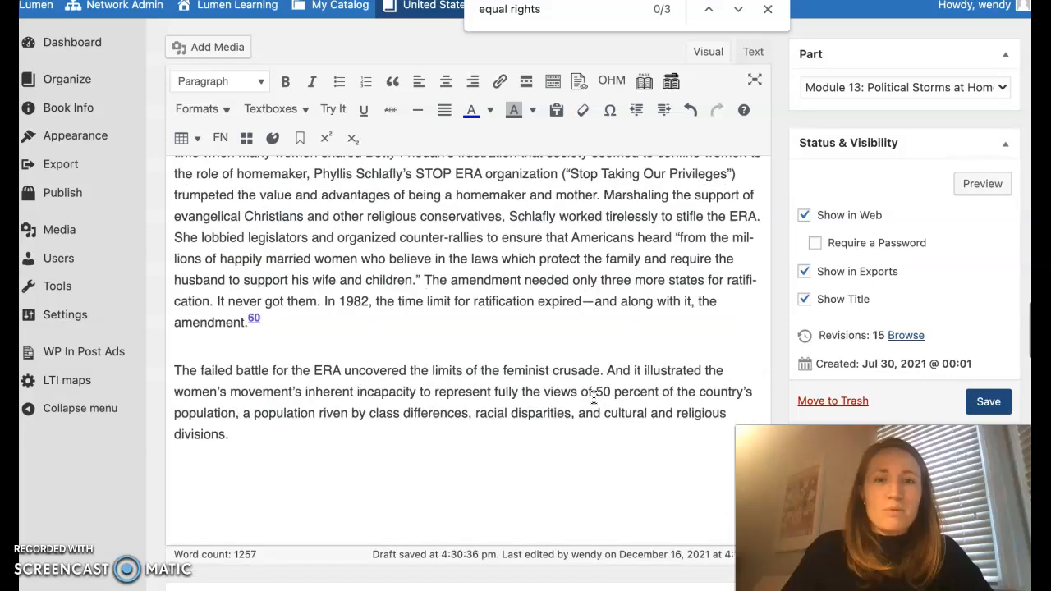
{"action": "key", "text": "ctrl+v"}
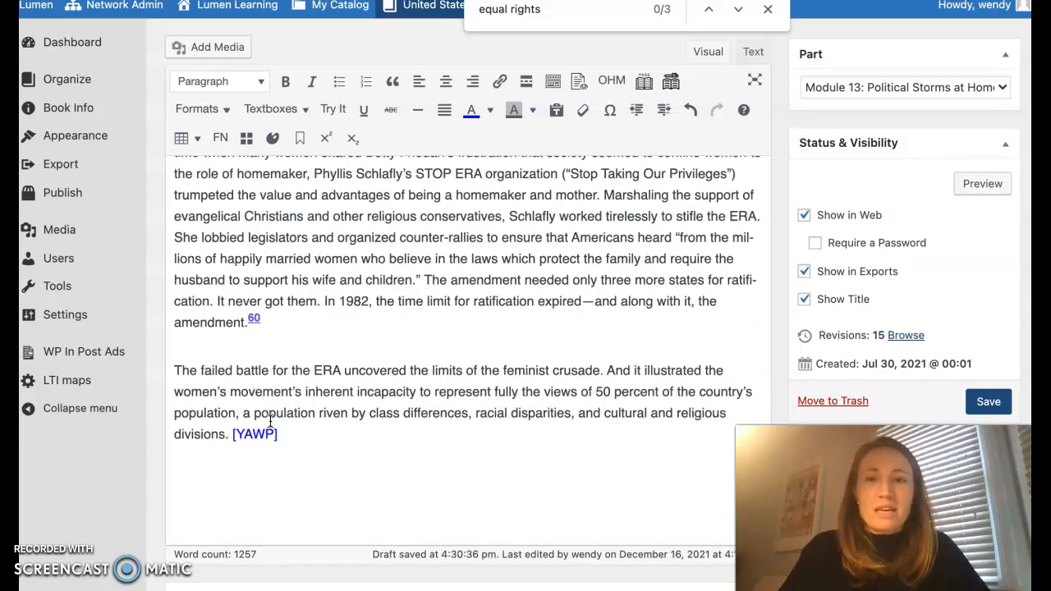
{"action": "scroll", "coordinate": [270, 421], "scroll_direction": "up", "scroll_amount": 1}
{"action": "left_click_drag", "start_coordinate": [293, 485], "coordinate": [174, 282]}
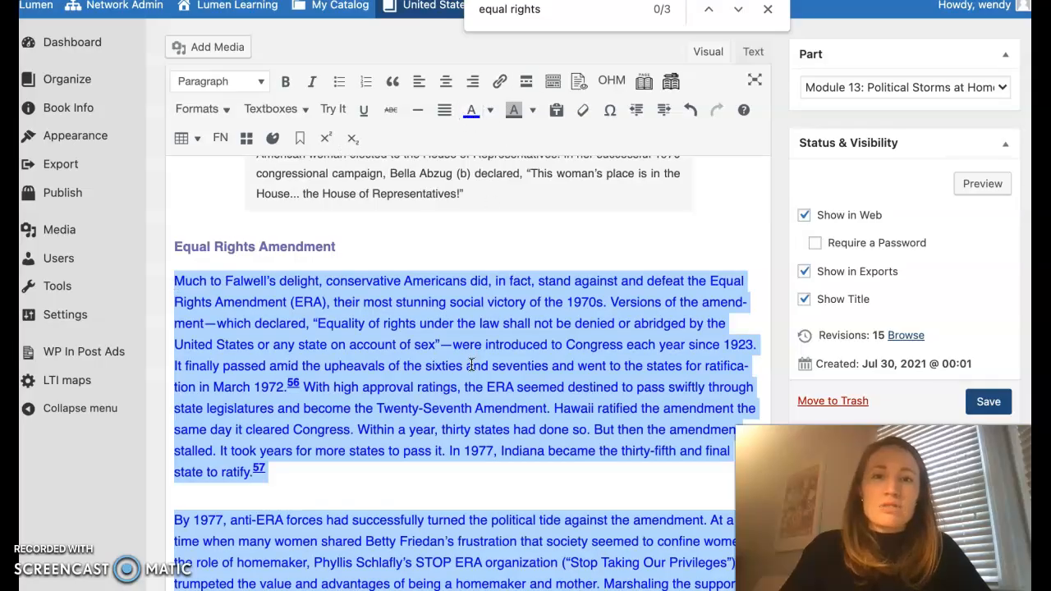
Insert the paragraph "The ERA was important because of this. [Own words]" directly below the Equal Rights Amendment heading
{"action": "left_click", "coordinate": [173, 282]}
{"action": "key", "text": "Return"}
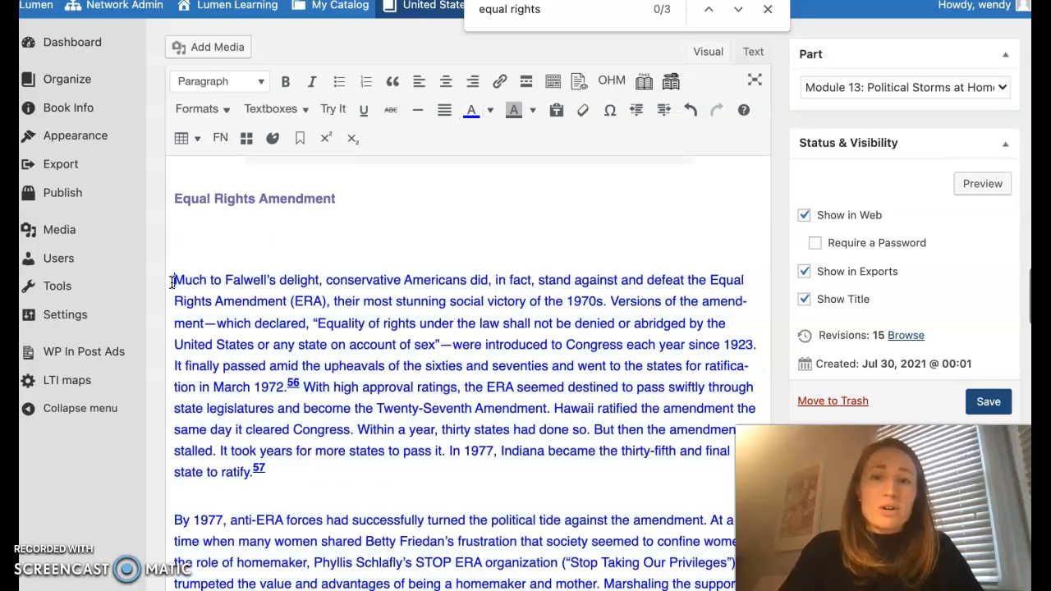
{"action": "type", "text": "The "}
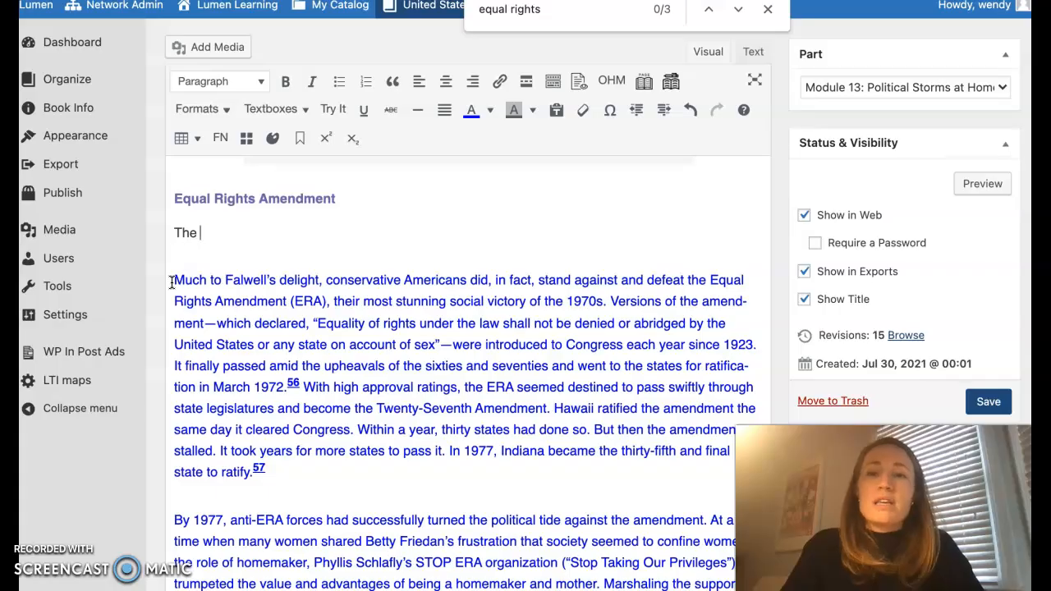
{"action": "type", "text": "ERA was i"}
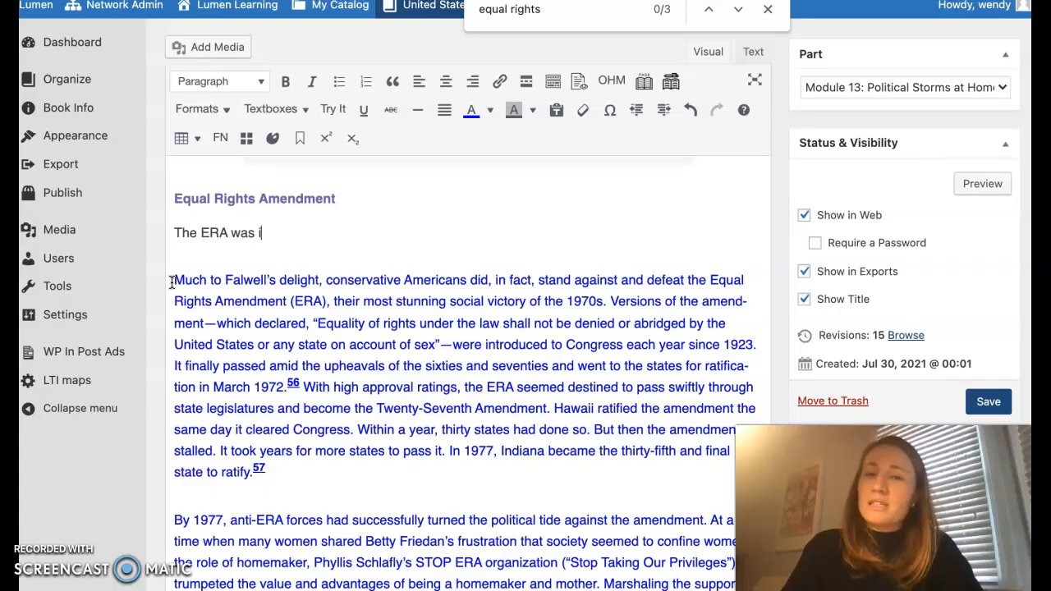
{"action": "type", "text": "mportant because of this."}
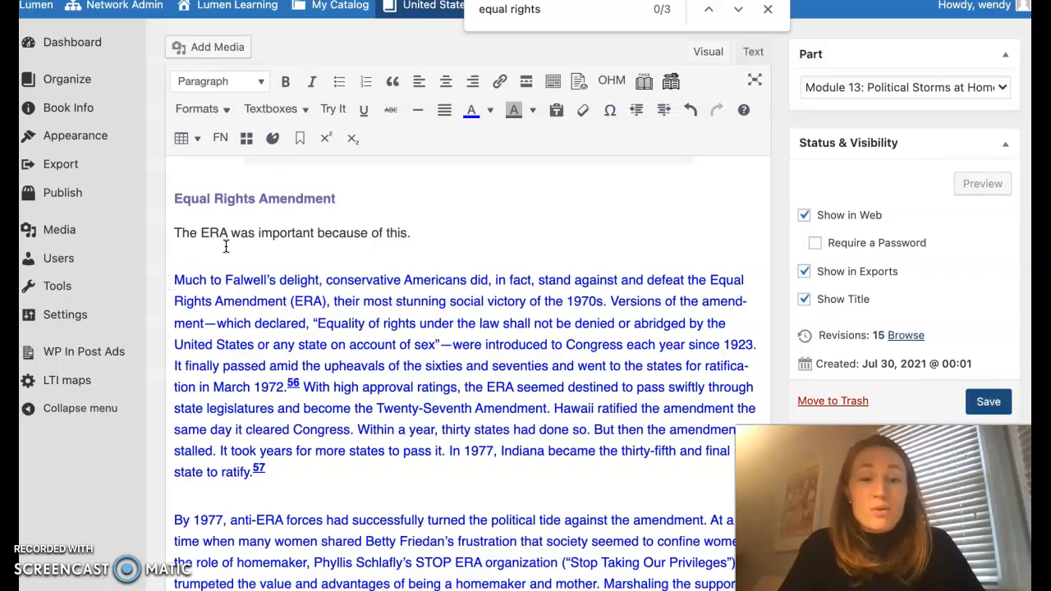
{"action": "type", "text": " [Own words]"}
Color the new "[Own words]" paragraph green
{"action": "triple_click", "coordinate": [293, 232]}
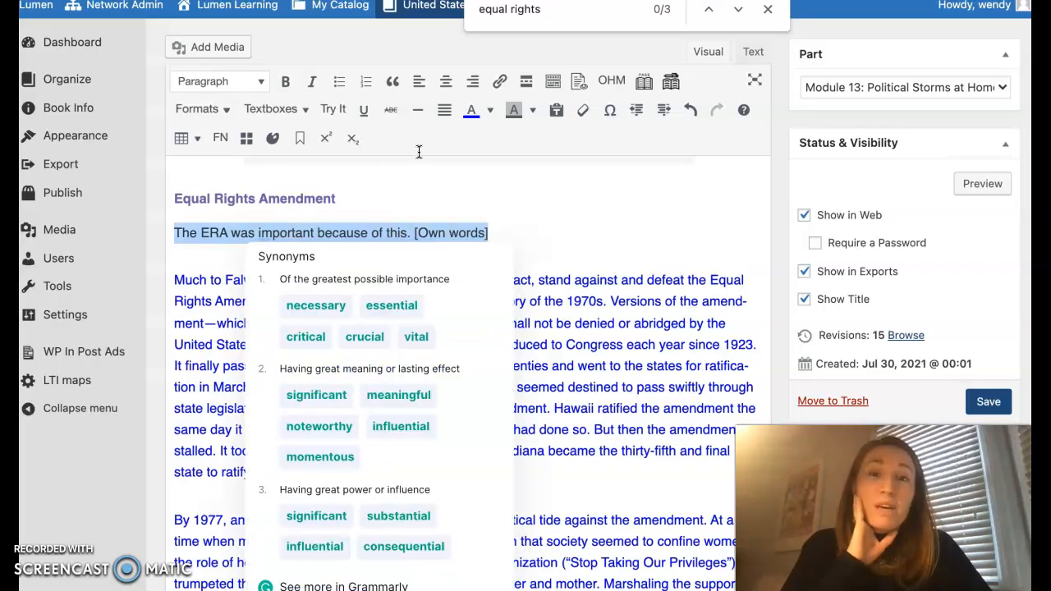
{"action": "left_click", "coordinate": [490, 109]}
{"action": "left_click", "coordinate": [477, 162]}
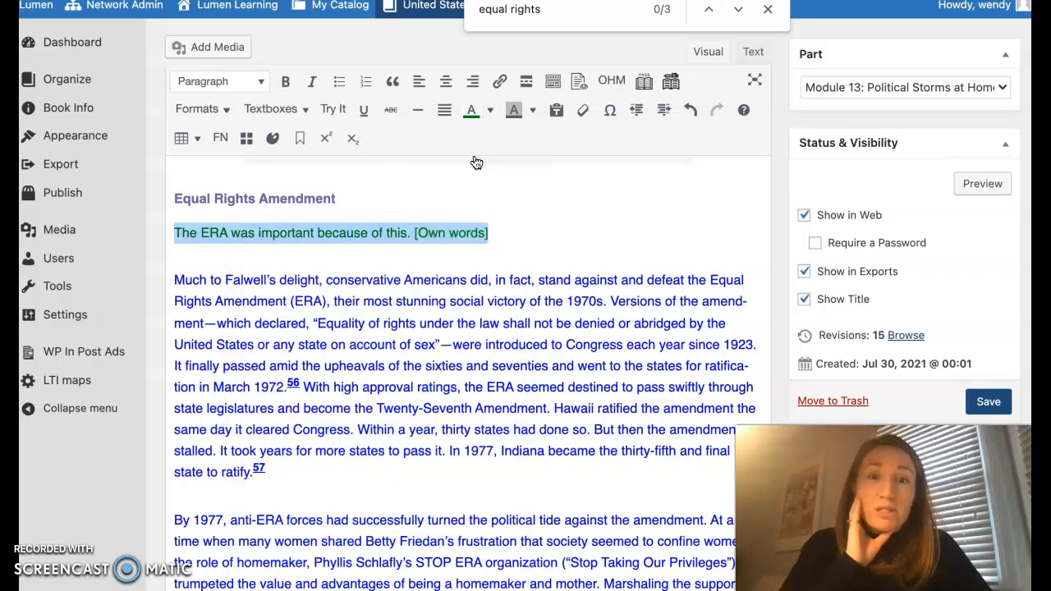
{"action": "left_click", "coordinate": [435, 277]}
Check the American Yawp source passage and examine its attribution entry in the chapter, including the citation type, URL and licensing
{"action": "scroll", "coordinate": [435, 273], "scroll_direction": "down", "scroll_amount": 1}
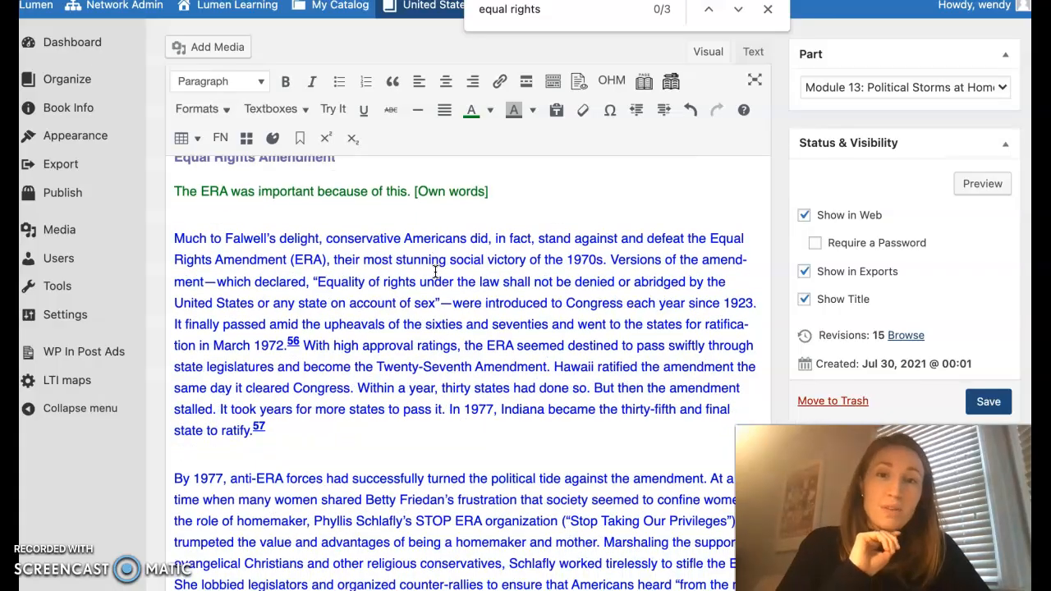
{"action": "key", "text": "ctrl+Tab"}
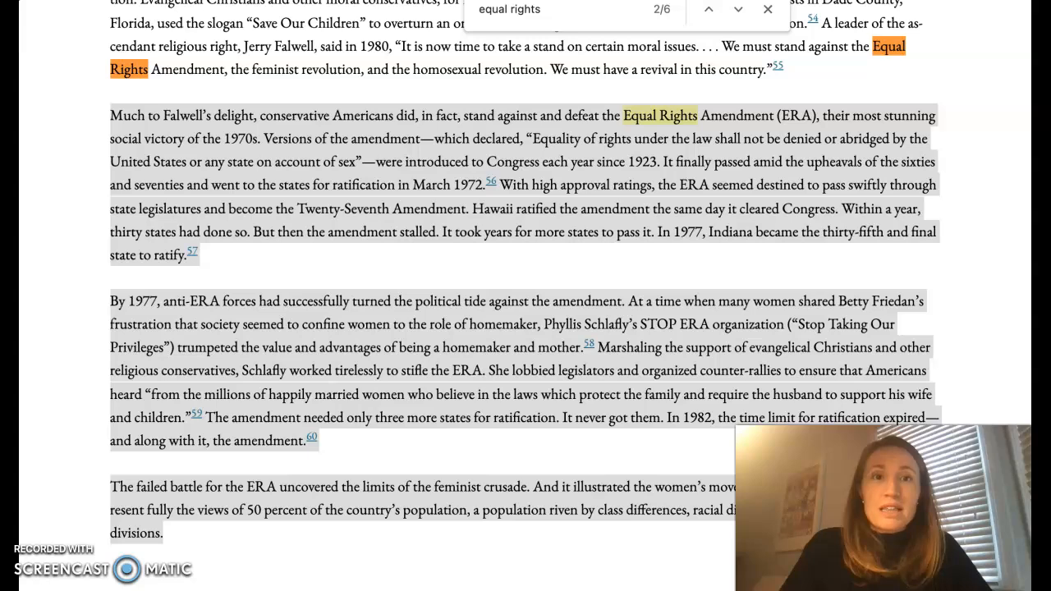
{"action": "key", "text": "ctrl+shift+Tab"}
{"action": "scroll", "coordinate": [468, 316], "scroll_direction": "down", "scroll_amount": 10}
{"action": "scroll", "coordinate": [469, 316], "scroll_direction": "down", "scroll_amount": 10}
{"action": "scroll", "coordinate": [468, 315], "scroll_direction": "up", "scroll_amount": 2}
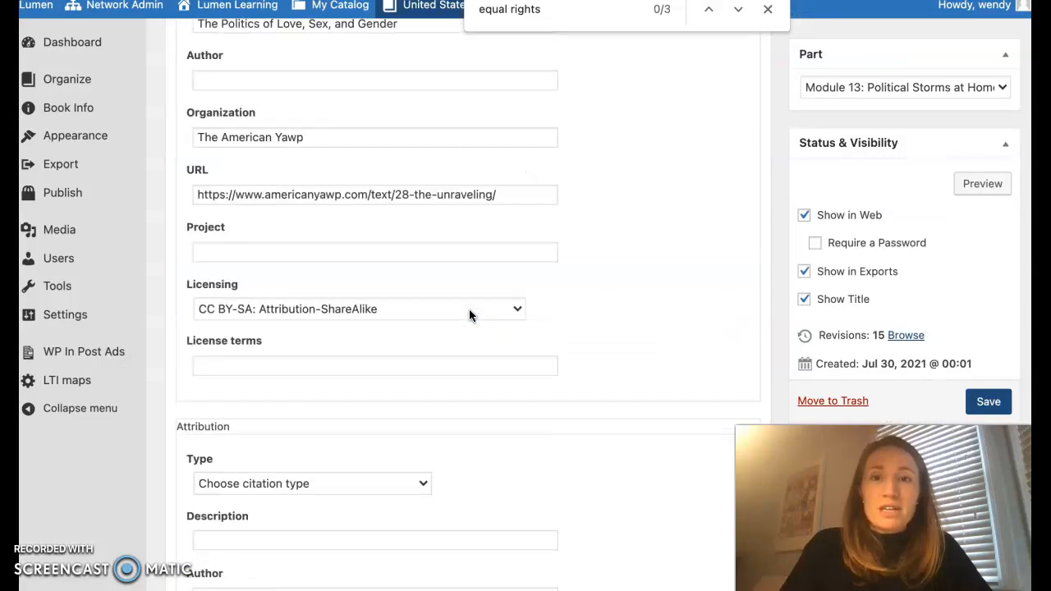
{"action": "scroll", "coordinate": [470, 315], "scroll_direction": "up", "scroll_amount": 2}
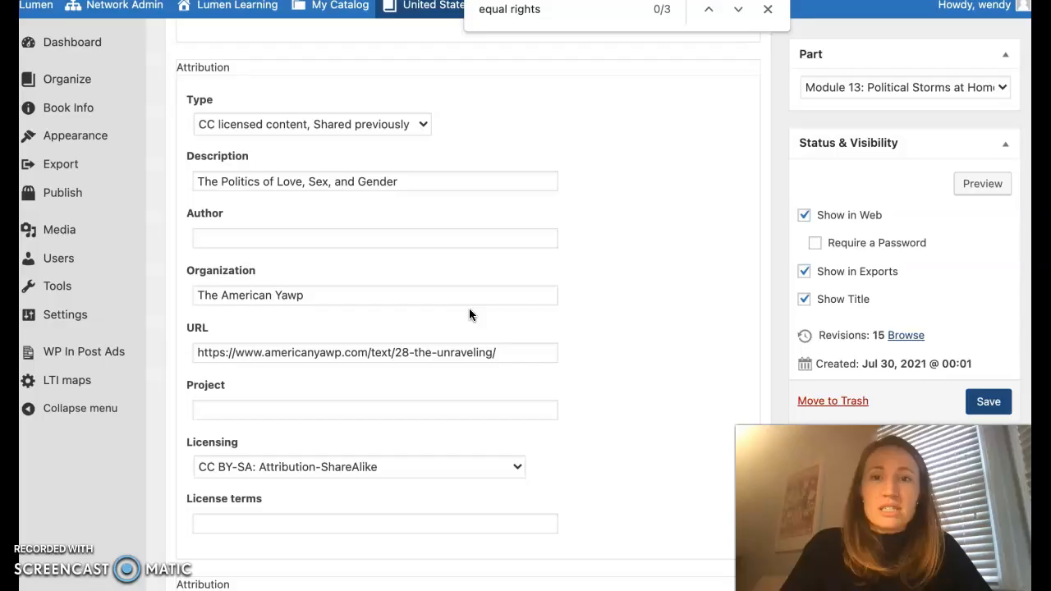
{"action": "left_click", "coordinate": [267, 124]}
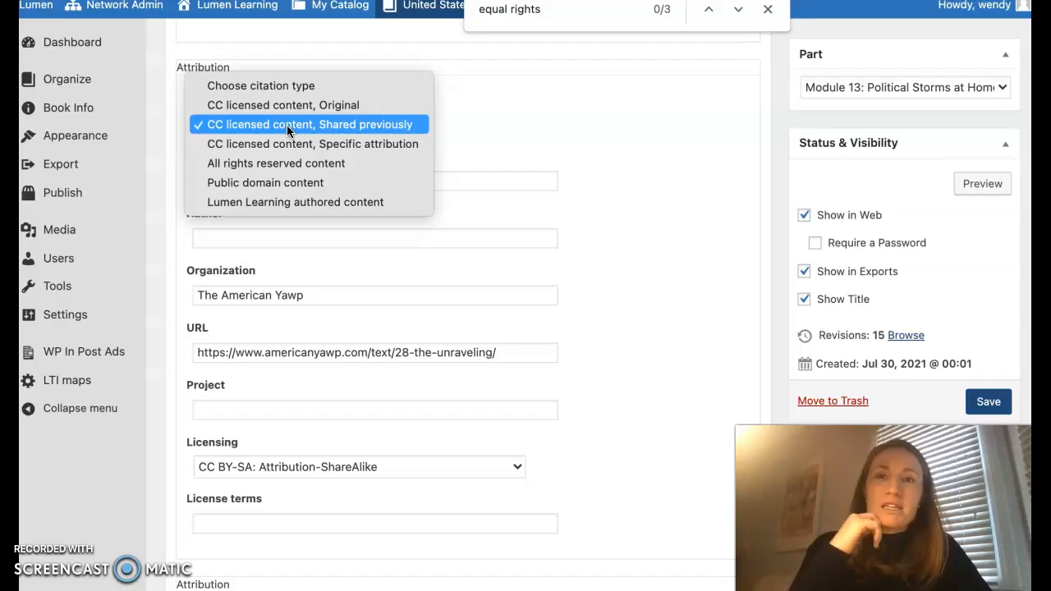
{"action": "left_click", "coordinate": [288, 125]}
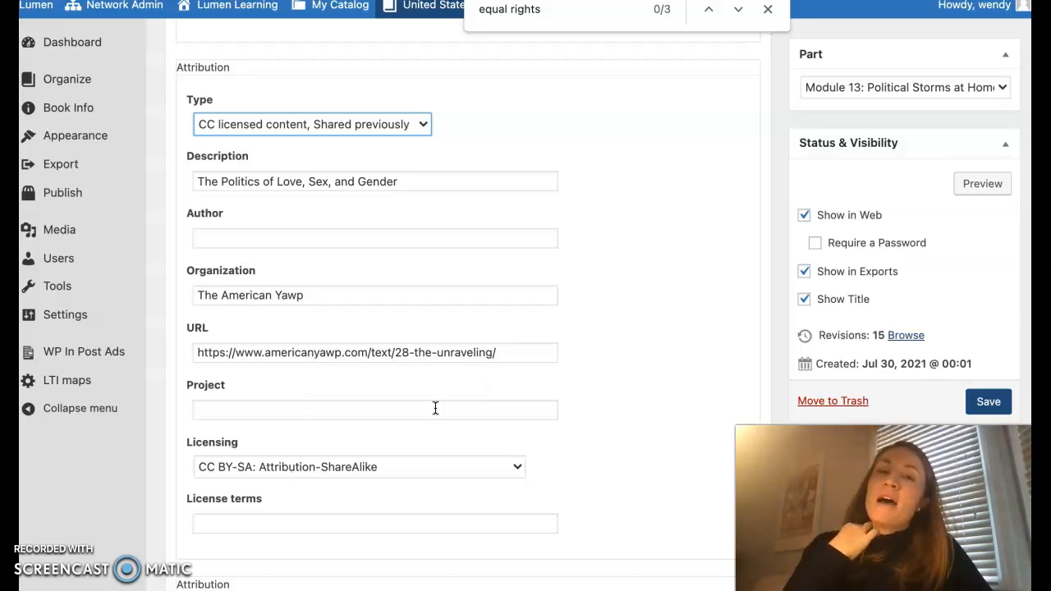
Review the revised chapter from the Equal Rights Amendment section back up through Roe v. Wade to the gay and lesbian rights text
{"action": "scroll", "coordinate": [434, 408], "scroll_direction": "up", "scroll_amount": 10}
{"action": "scroll", "coordinate": [435, 408], "scroll_direction": "up", "scroll_amount": 15}
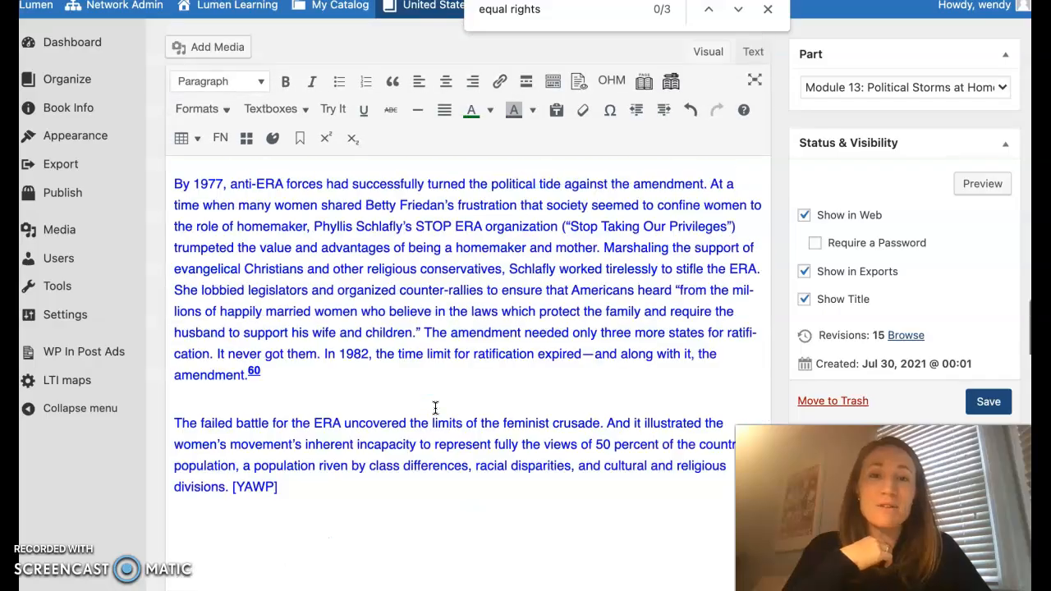
{"action": "scroll", "coordinate": [436, 408], "scroll_direction": "up", "scroll_amount": 15}
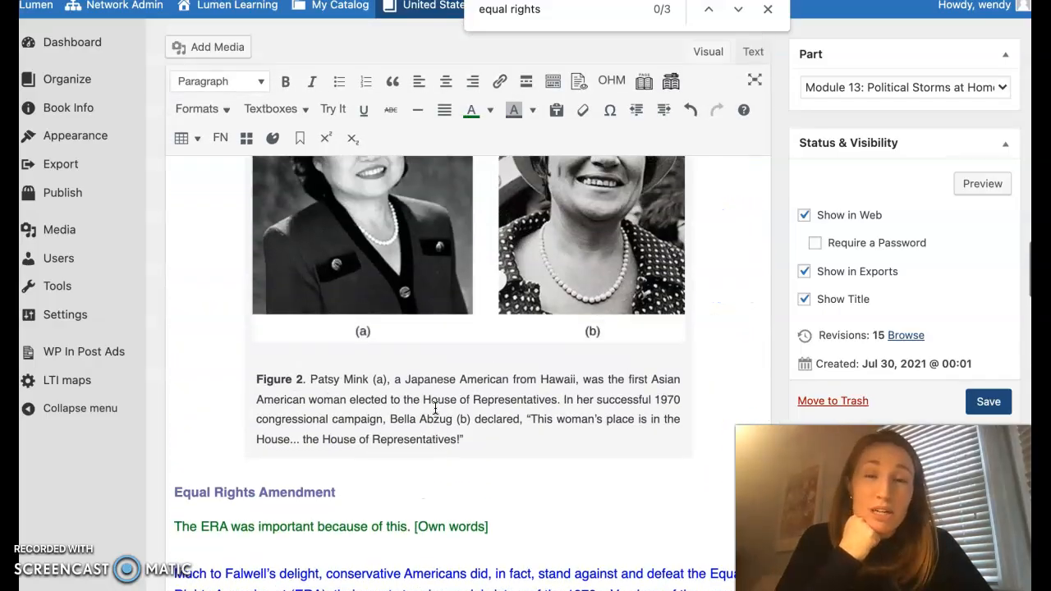
{"action": "scroll", "coordinate": [435, 408], "scroll_direction": "up", "scroll_amount": 15}
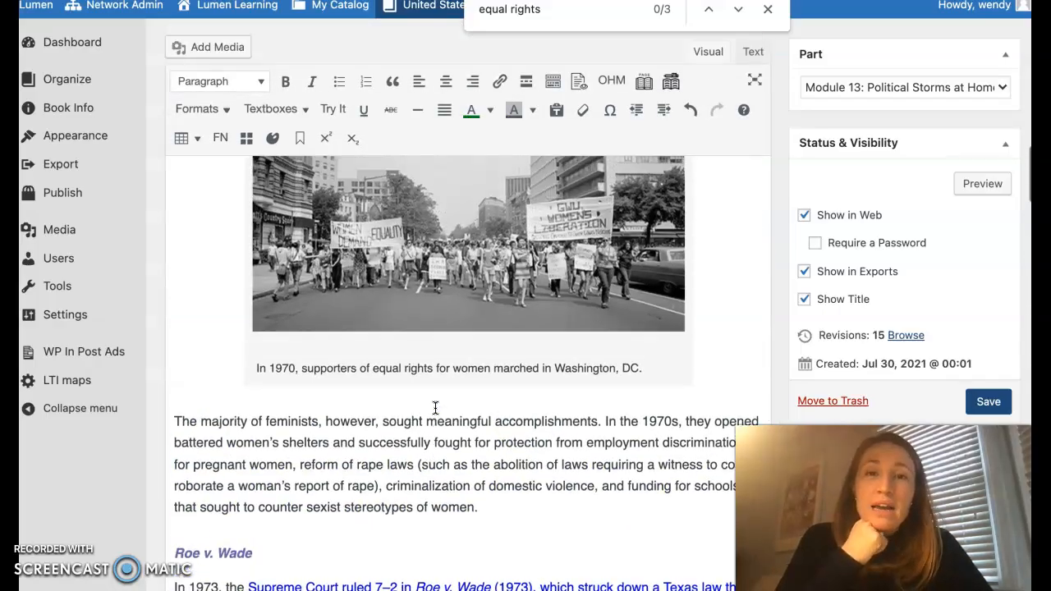
{"action": "scroll", "coordinate": [436, 408], "scroll_direction": "up", "scroll_amount": 15}
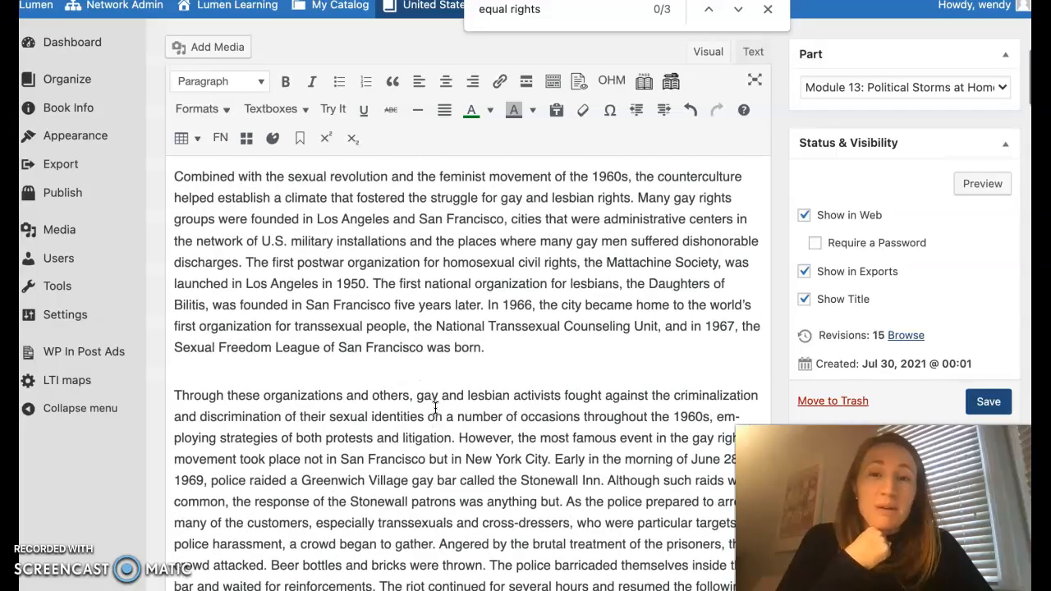
{"action": "scroll", "coordinate": [435, 409], "scroll_direction": "down", "scroll_amount": 20}
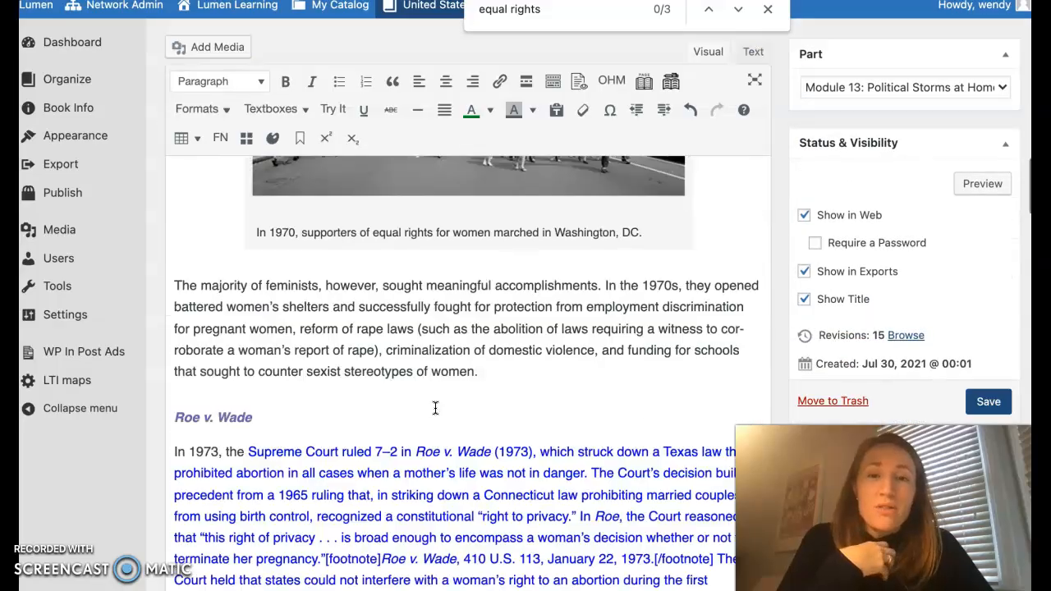
{"action": "scroll", "coordinate": [435, 408], "scroll_direction": "up", "scroll_amount": 5}
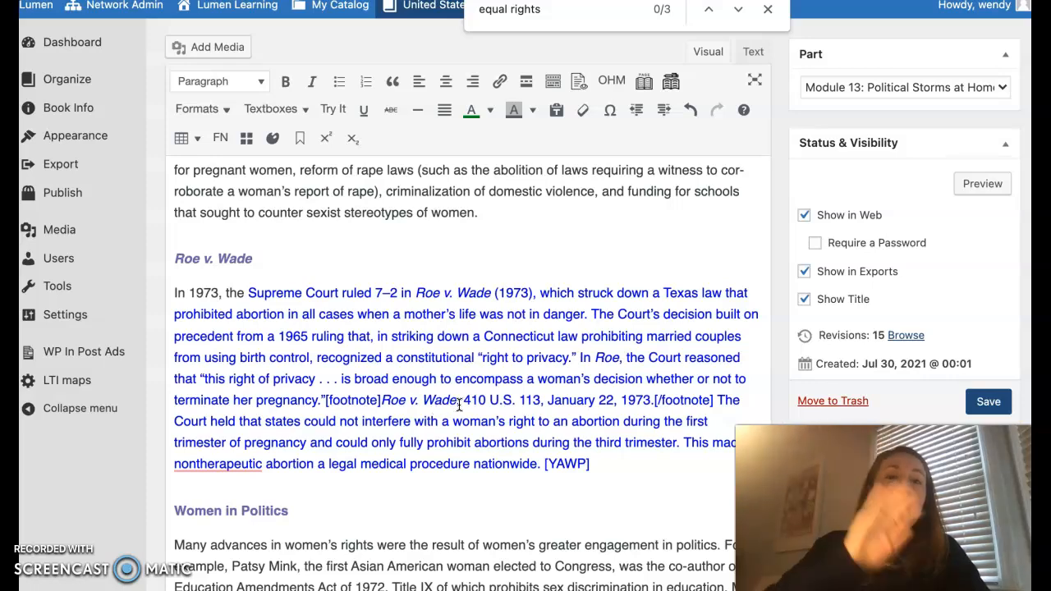
{"action": "scroll", "coordinate": [459, 402], "scroll_direction": "up", "scroll_amount": 6}
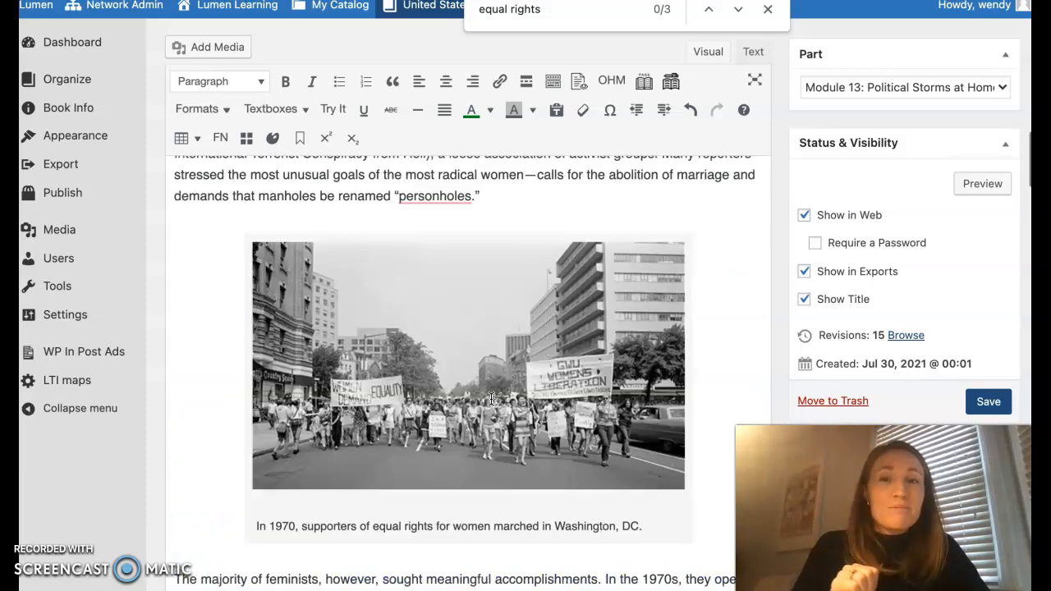
{"action": "scroll", "coordinate": [492, 400], "scroll_direction": "up", "scroll_amount": 8}
{"action": "scroll", "coordinate": [491, 400], "scroll_direction": "up", "scroll_amount": 6}
Insert an Examples textbox between the gay and lesbian rights text and the Women's Liberation Movement heading
{"action": "scroll", "coordinate": [492, 400], "scroll_direction": "down", "scroll_amount": 15}
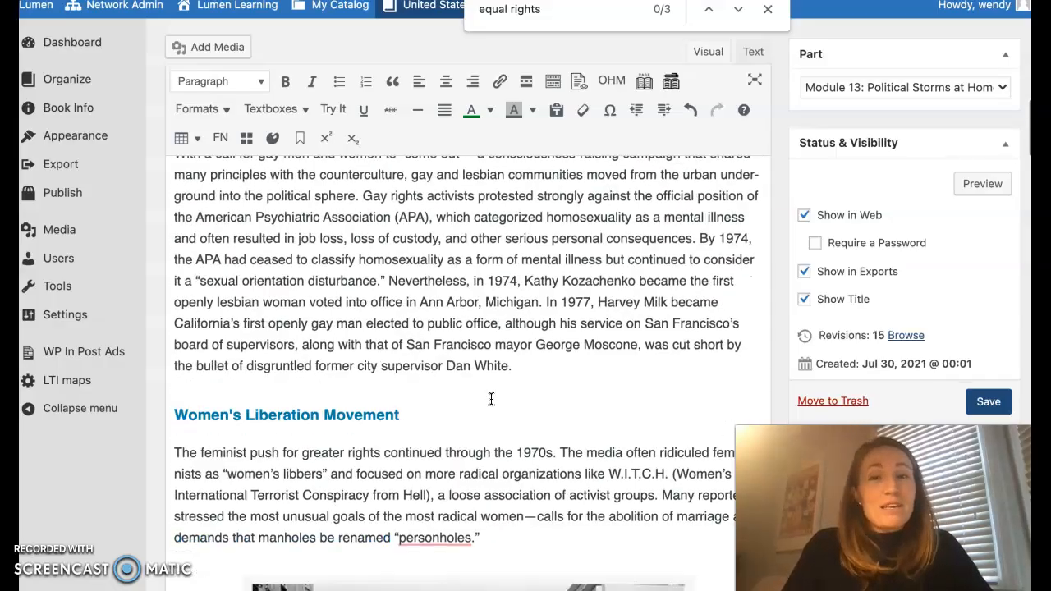
{"action": "left_click", "coordinate": [529, 372]}
{"action": "key", "text": "Return"}
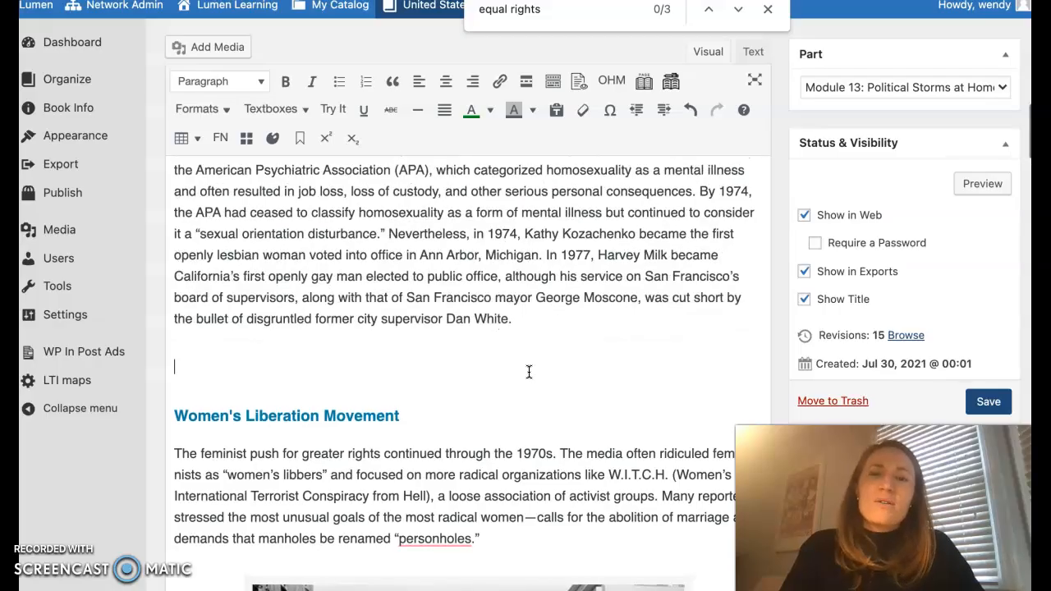
{"action": "left_click", "coordinate": [289, 111]}
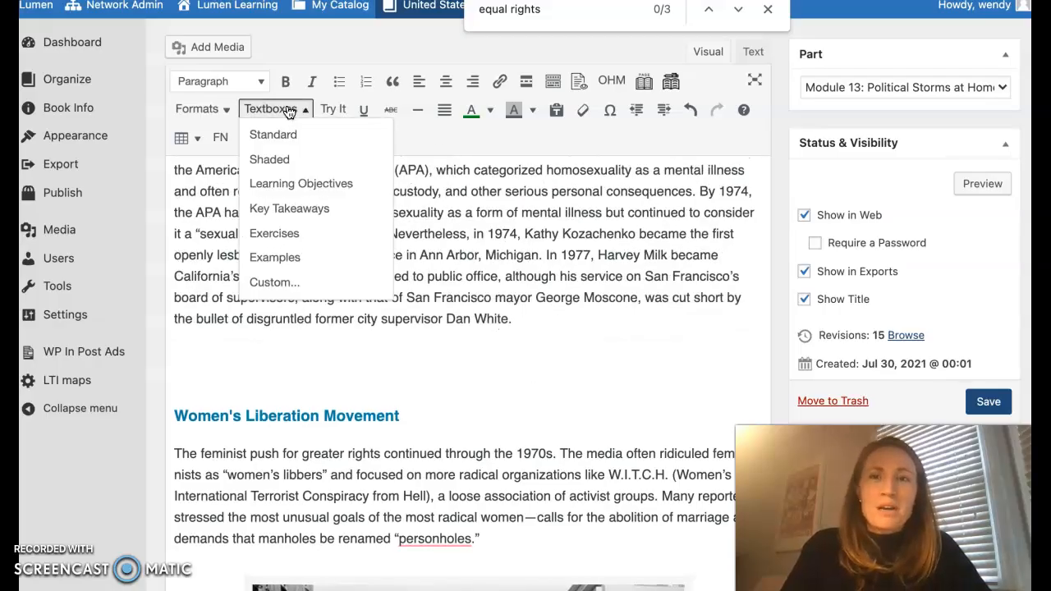
{"action": "left_click", "coordinate": [287, 259]}
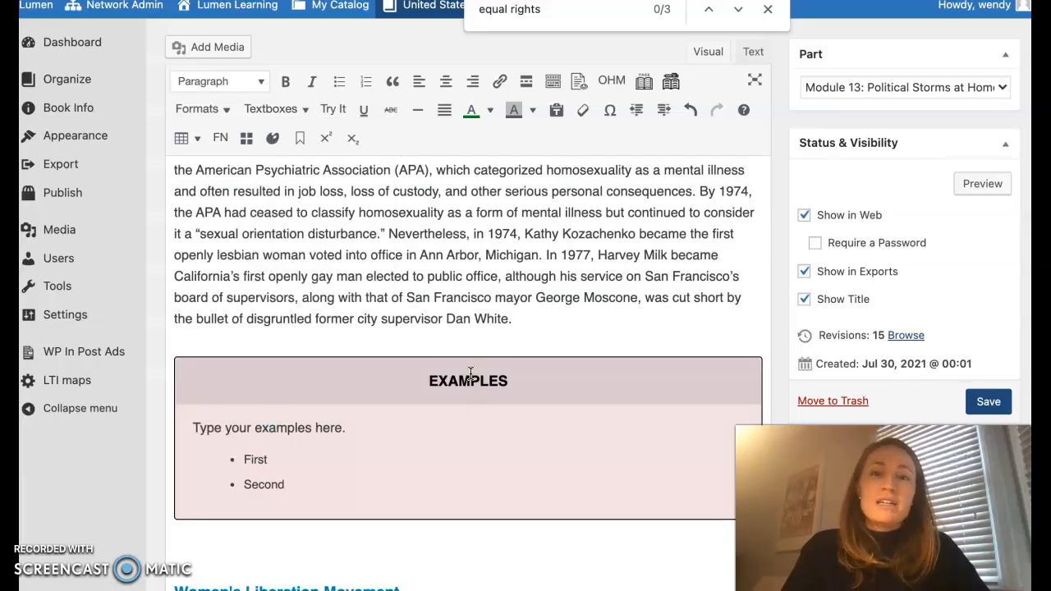
Retitle the new Examples box "WATCH IT" and clear its placeholder text and bullets
{"action": "double_click", "coordinate": [467, 386]}
{"action": "type", "text": "WATCH IT"}
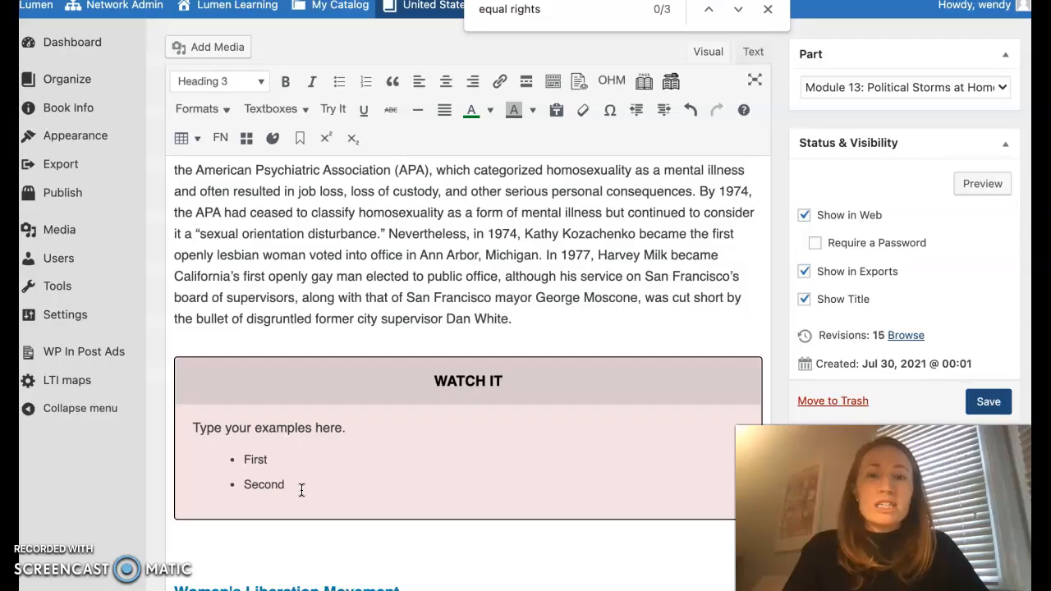
{"action": "left_click_drag", "start_coordinate": [301, 490], "coordinate": [184, 425]}
{"action": "key", "text": "BackSpace"}
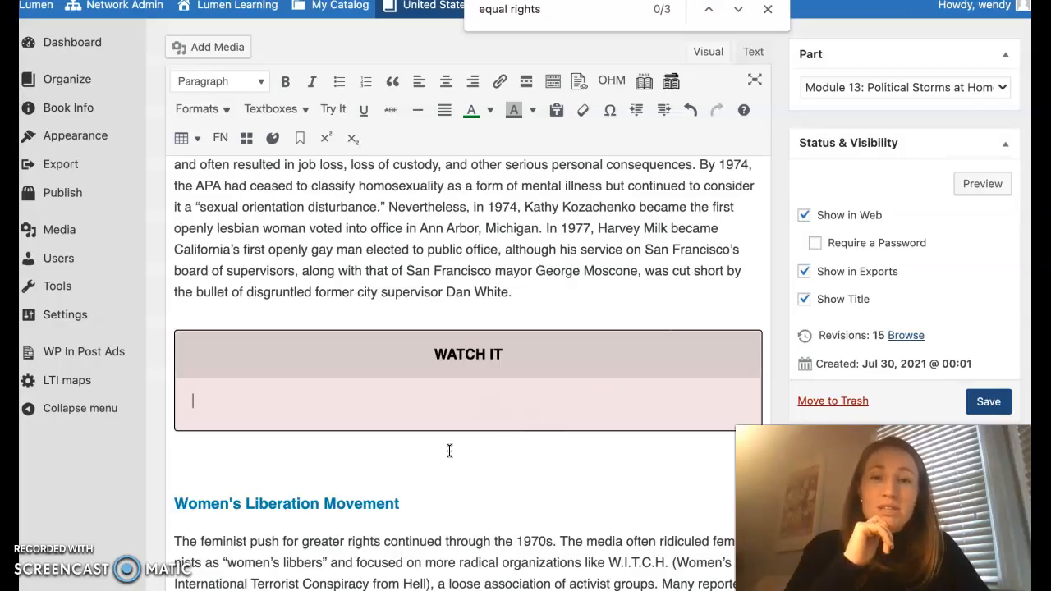
Add the note "<Consider connecting this to today's legislation>" directly below the WATCH IT box
{"action": "scroll", "coordinate": [450, 450], "scroll_direction": "down", "scroll_amount": 1}
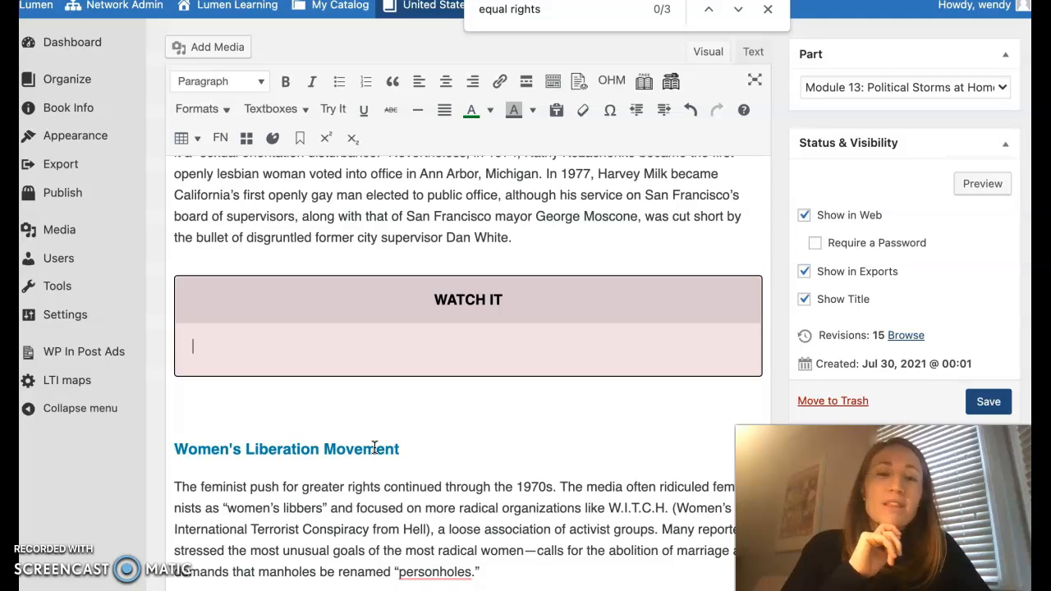
{"action": "left_click", "coordinate": [331, 414]}
{"action": "left_click", "coordinate": [268, 402]}
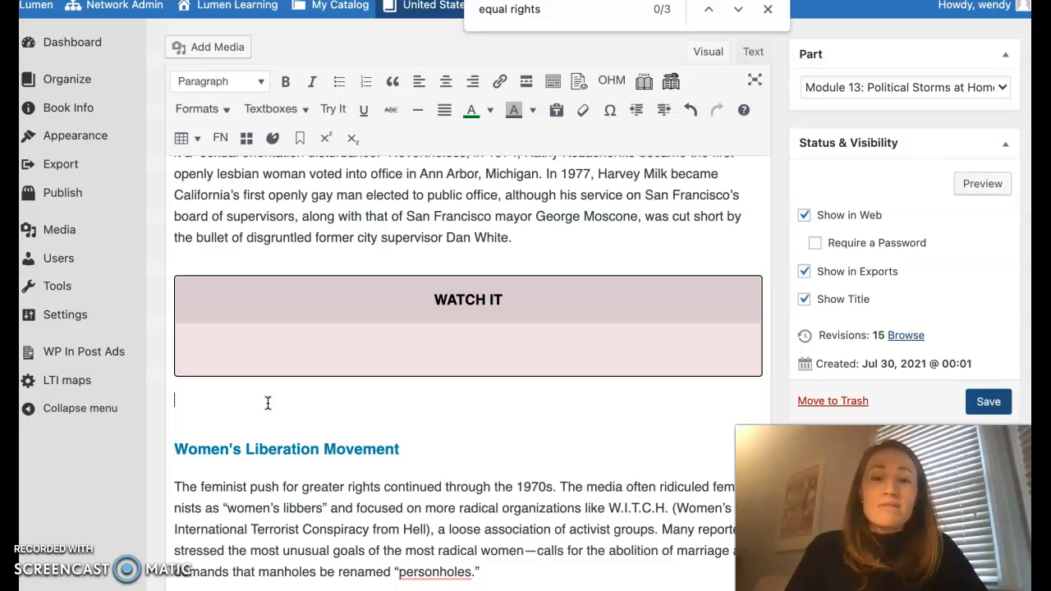
{"action": "type", "text": "<Consider connecting thi"}
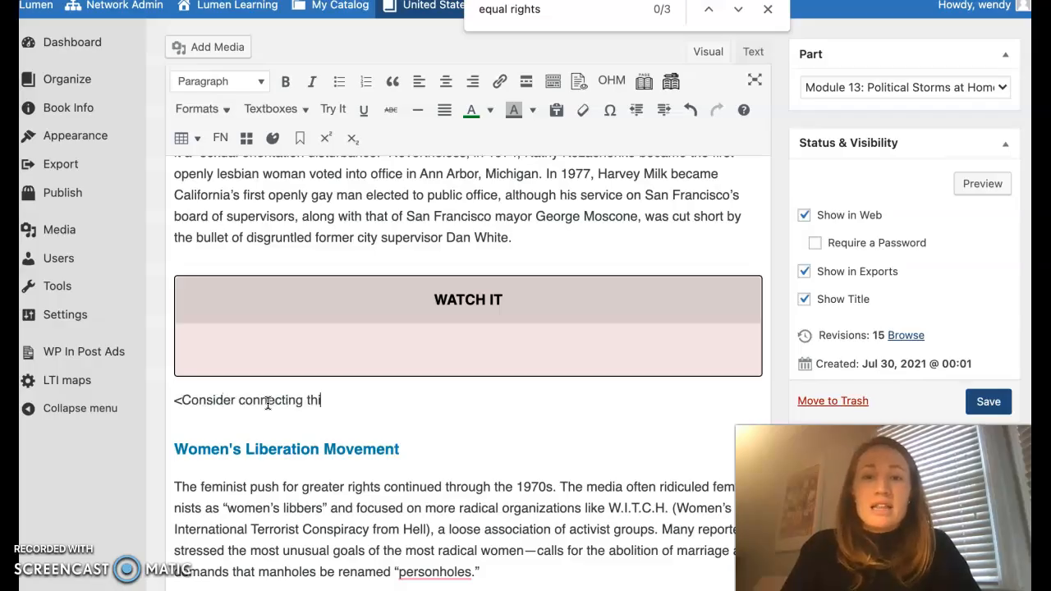
{"action": "type", "text": "s to today"}
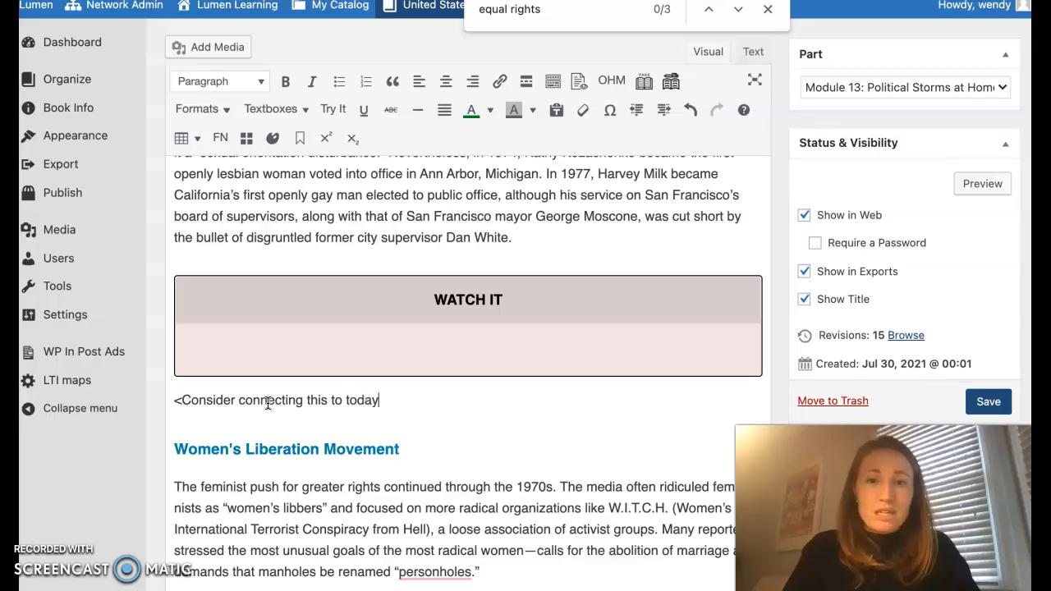
{"action": "type", "text": "'s legis"}
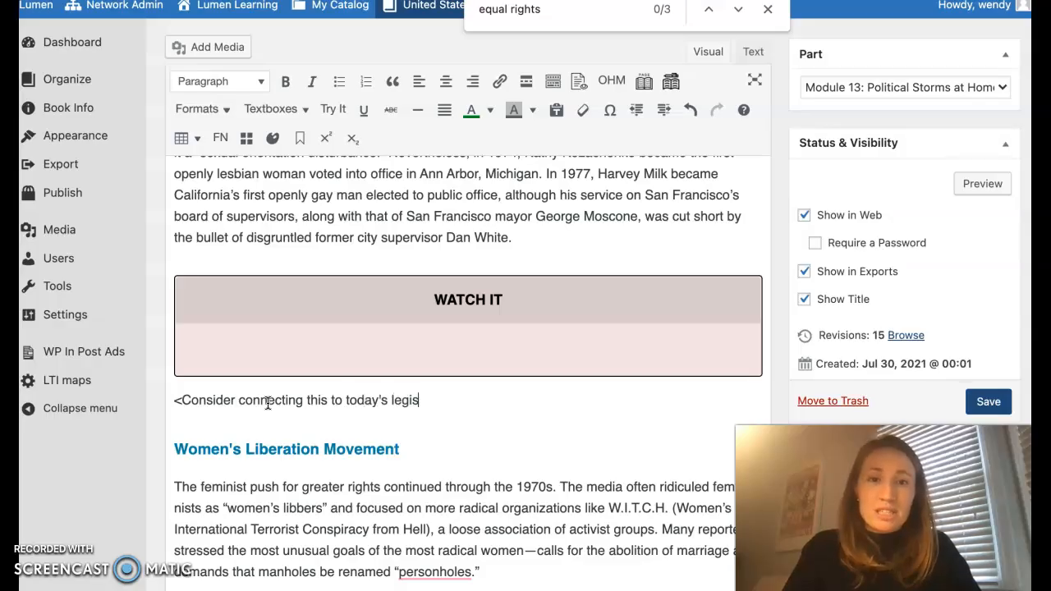
{"action": "type", "text": "lation>"}
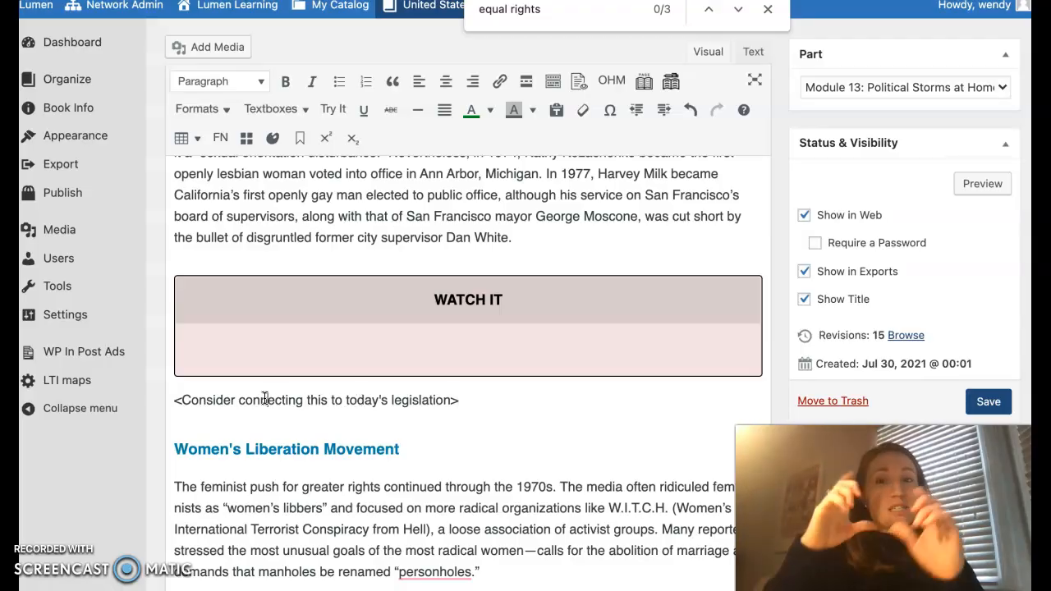
Color the note about today's legislation green and start an empty paragraph below it
{"action": "triple_click", "coordinate": [312, 399]}
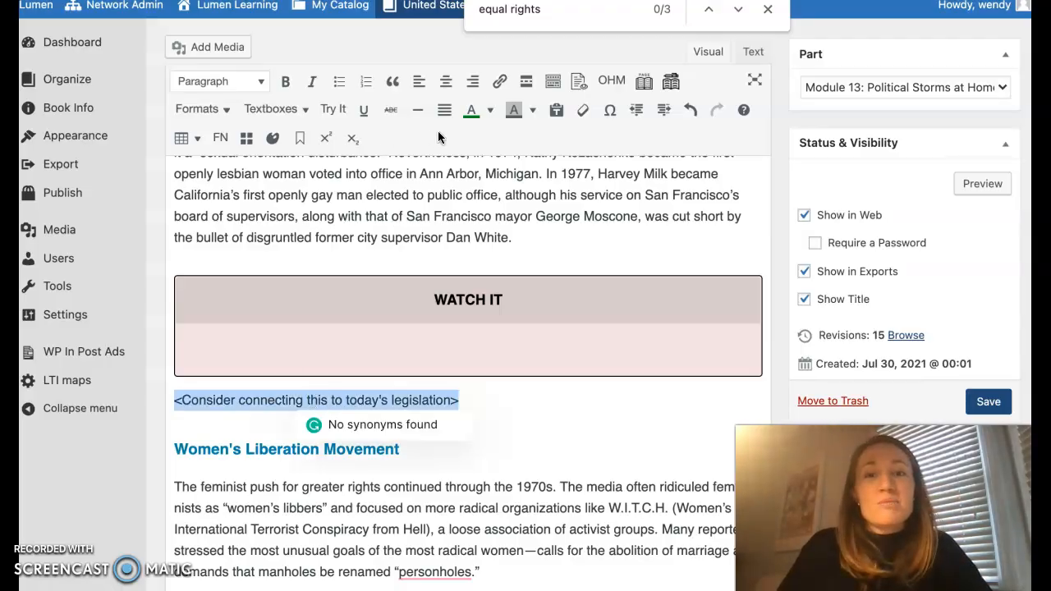
{"action": "left_click", "coordinate": [473, 110]}
{"action": "left_click", "coordinate": [494, 412]}
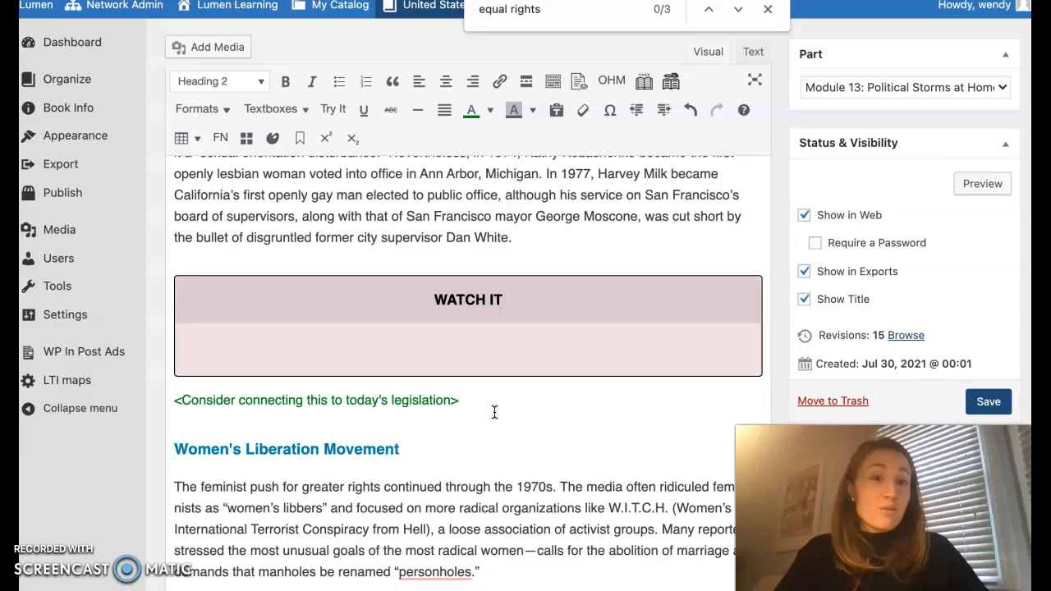
{"action": "left_click", "coordinate": [486, 409]}
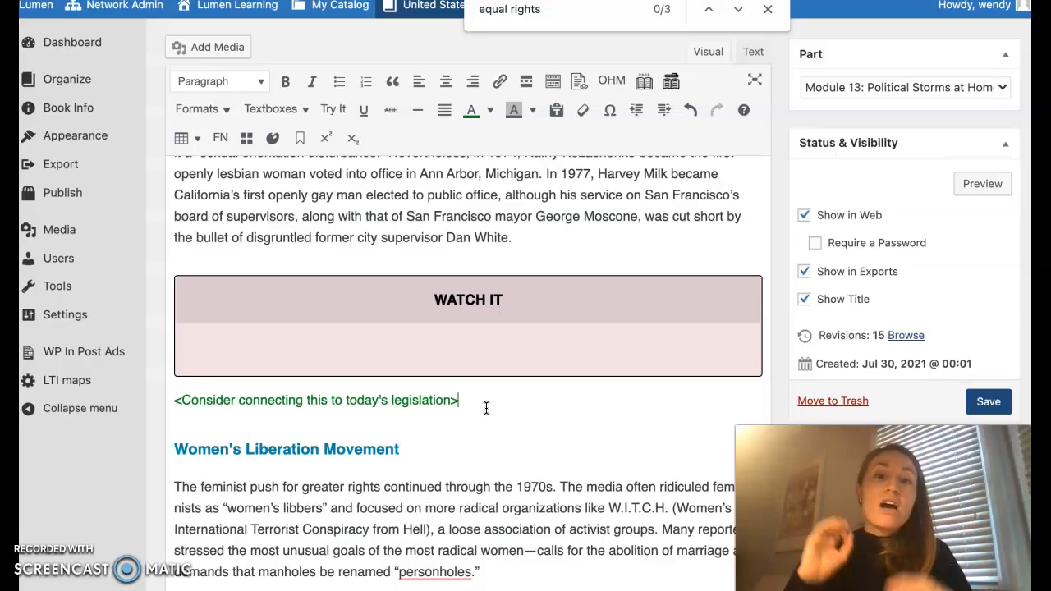
{"action": "key", "text": "Return"}
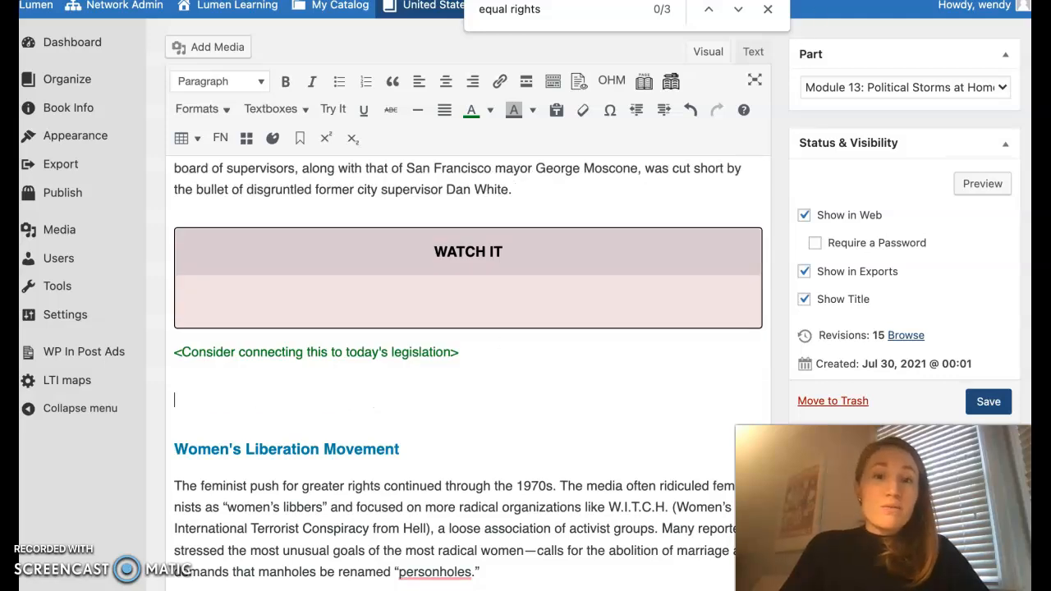
Search the web for "gay marriage" in a new browser tab and open Wikipedia's Same-sex marriage article
{"action": "key", "text": "Escape"}
{"action": "key", "text": "ctrl+t"}
{"action": "type", "text": "ga"}
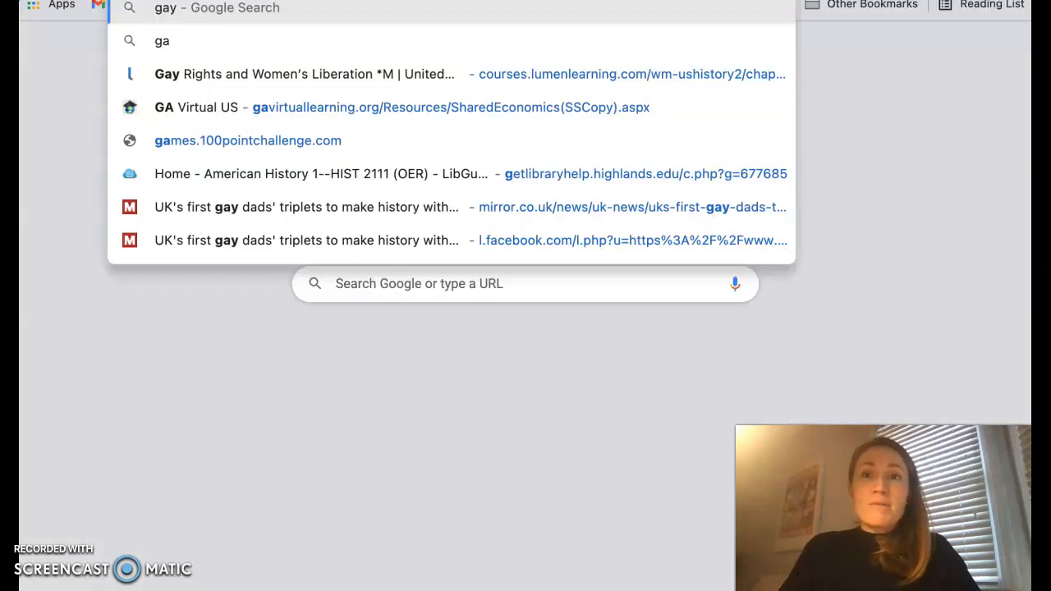
{"action": "type", "text": "y marriage"}
{"action": "key", "text": "Return"}
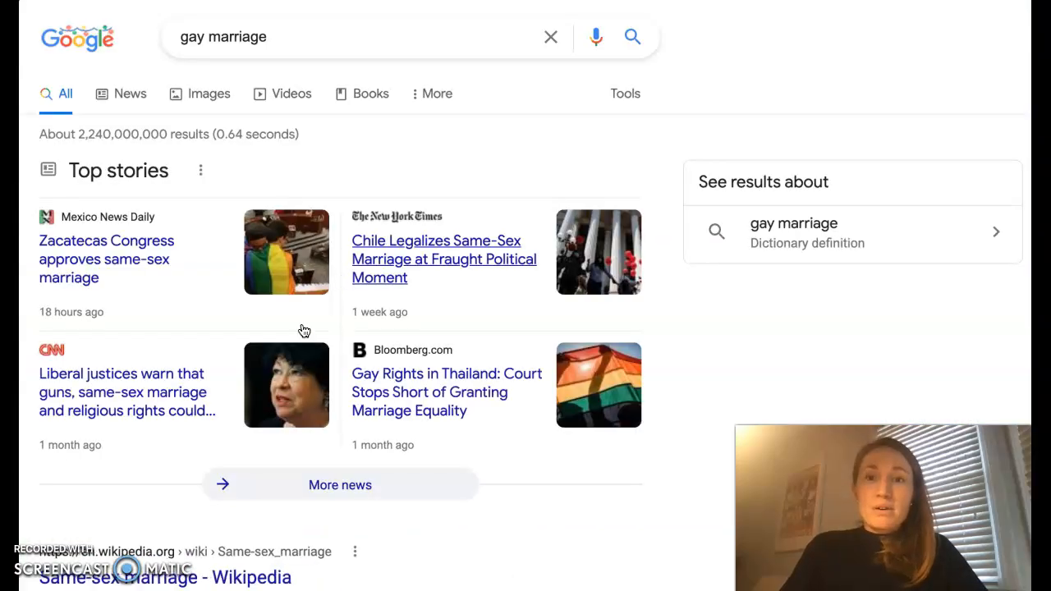
{"action": "scroll", "coordinate": [304, 330], "scroll_direction": "down", "scroll_amount": 1}
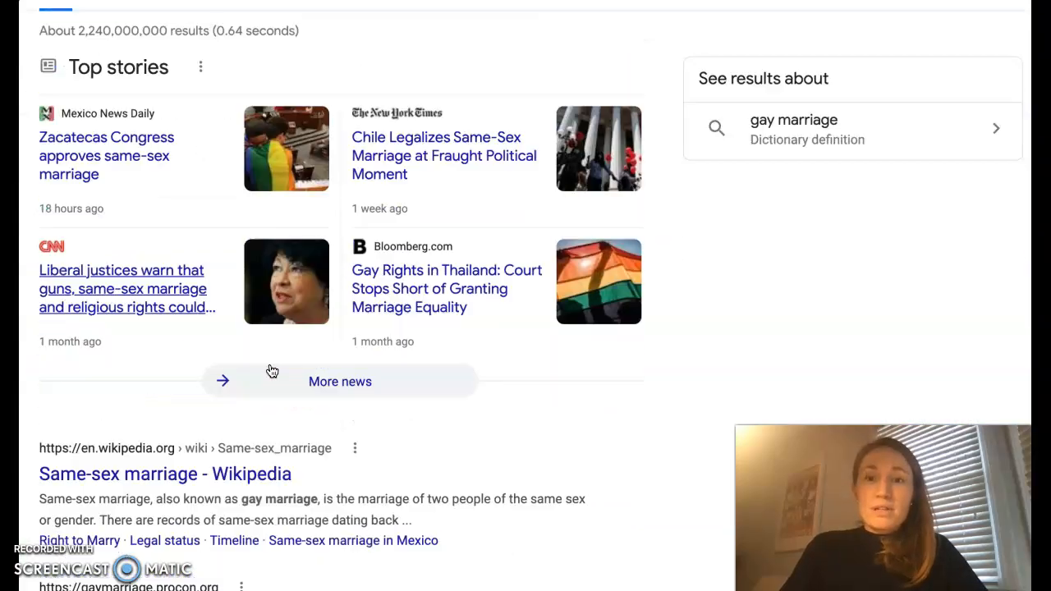
{"action": "left_click", "coordinate": [175, 473]}
Copy the Wikipedia paragraph that starts with "The application of marriage law" and ends with "some developing democracies."
{"action": "scroll", "coordinate": [349, 368], "scroll_direction": "down", "scroll_amount": 2}
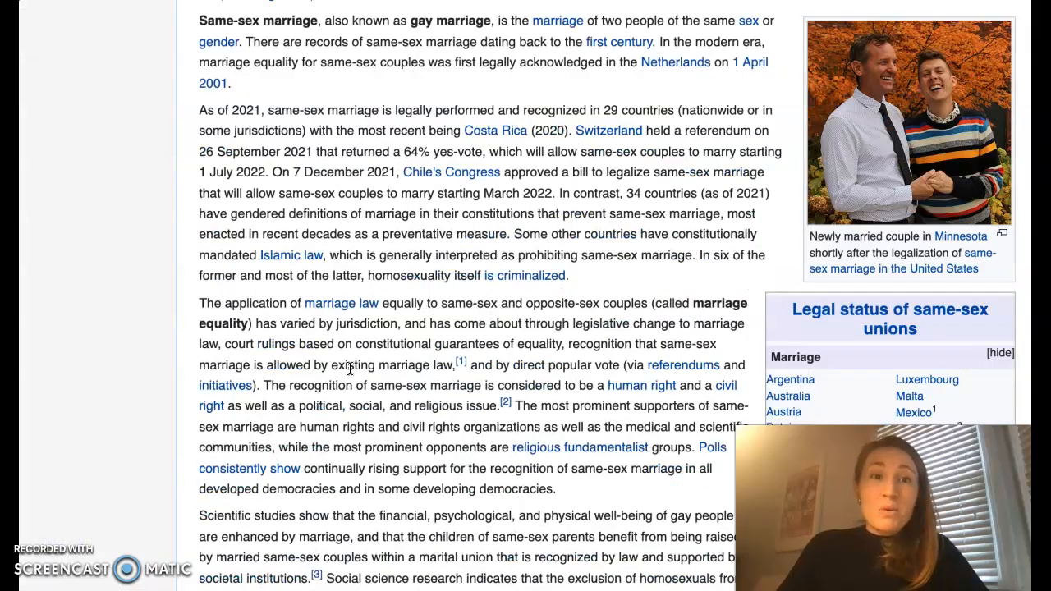
{"action": "scroll", "coordinate": [350, 370], "scroll_direction": "up", "scroll_amount": 1}
{"action": "scroll", "coordinate": [500, 374], "scroll_direction": "up", "scroll_amount": 1}
{"action": "scroll", "coordinate": [588, 365], "scroll_direction": "down", "scroll_amount": 2}
{"action": "scroll", "coordinate": [588, 365], "scroll_direction": "down", "scroll_amount": 3}
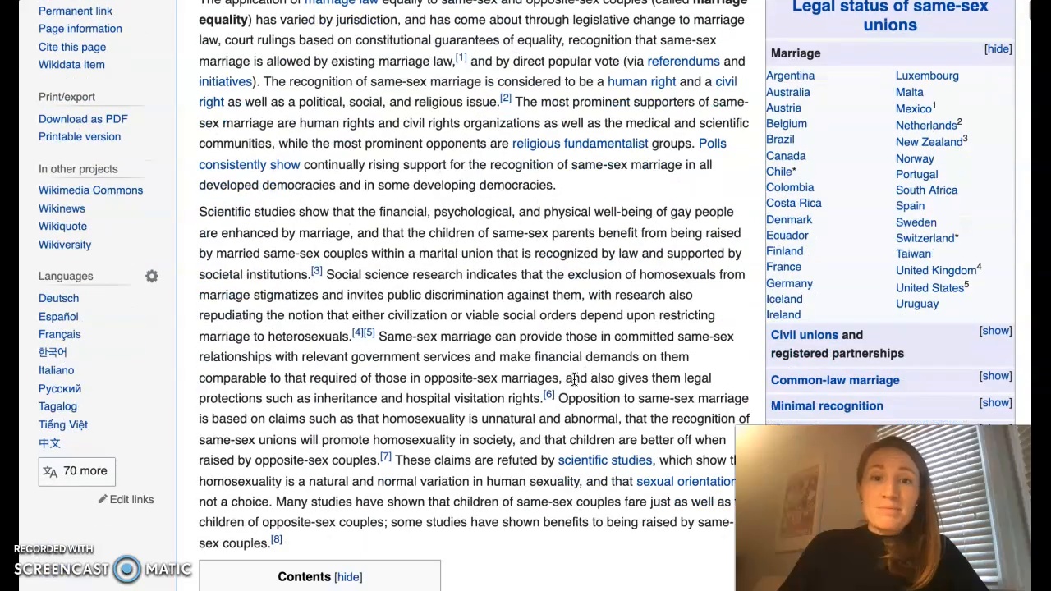
{"action": "scroll", "coordinate": [574, 378], "scroll_direction": "up", "scroll_amount": 2}
{"action": "left_click_drag", "start_coordinate": [572, 301], "coordinate": [397, 257]}
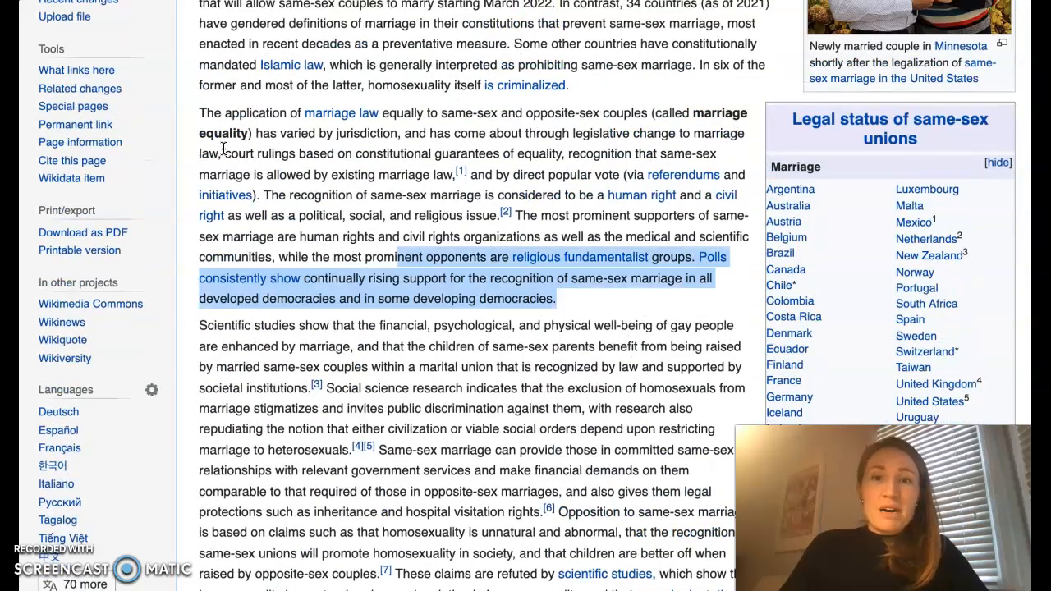
{"action": "left_click_drag", "start_coordinate": [221, 150], "coordinate": [187, 119]}
{"action": "key", "text": "ctrl+c"}
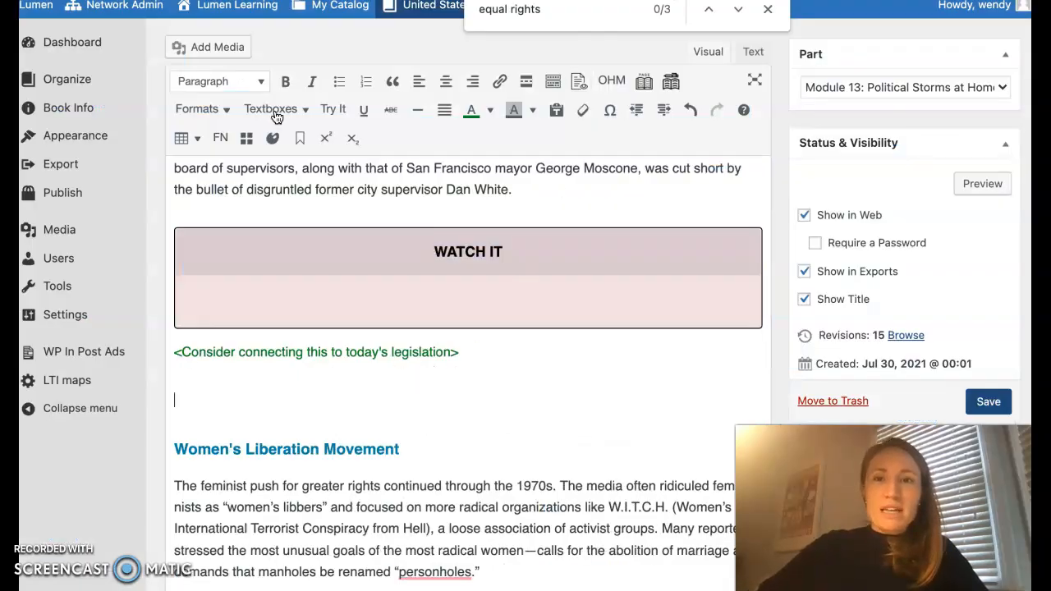
Back in the chapter editor, insert an Exercises textbox below the green note, title it "GAY MARRIAGE TODAY" and clear its placeholder content
{"action": "left_click", "coordinate": [277, 114]}
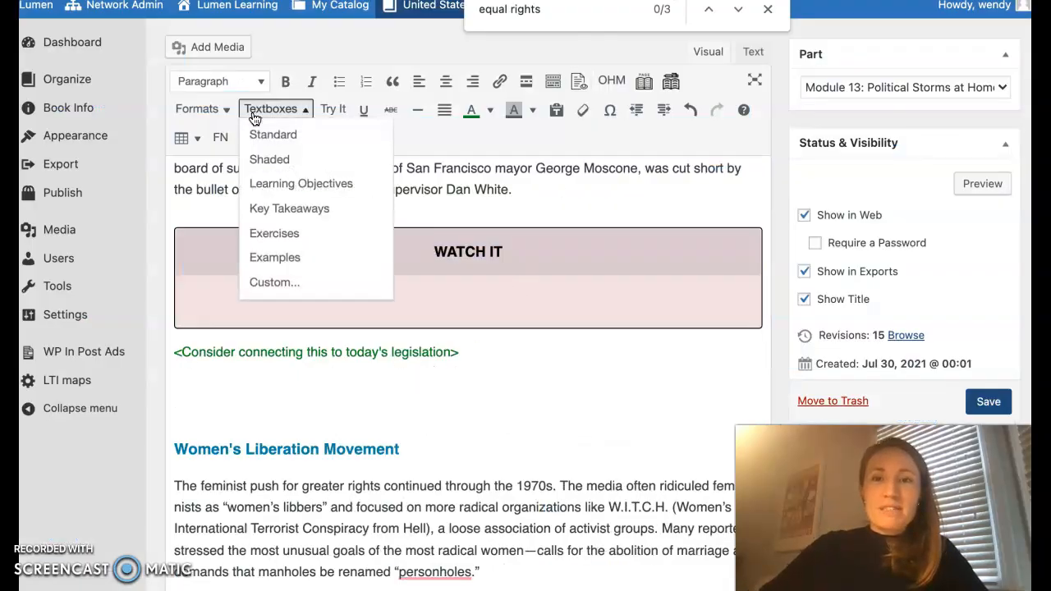
{"action": "left_click", "coordinate": [287, 243]}
{"action": "double_click", "coordinate": [470, 416]}
{"action": "type", "text": "GAY MARRIAGE TODAY"}
{"action": "left_click", "coordinate": [331, 503]}
{"action": "left_click_drag", "start_coordinate": [286, 518], "coordinate": [169, 463]}
{"action": "key", "text": "BackSpace"}
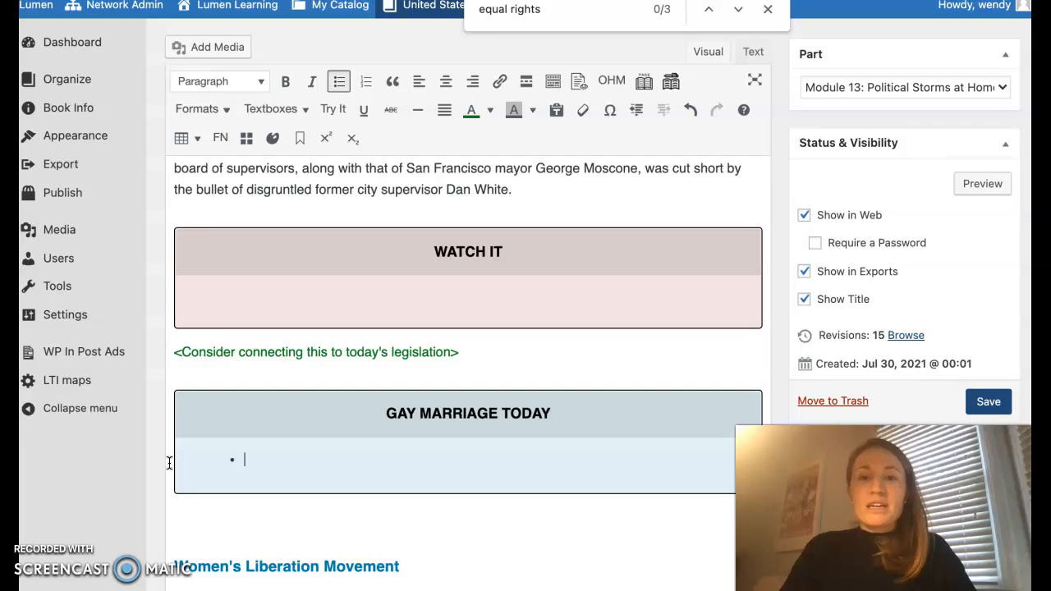
{"action": "key", "text": "BackSpace"}
Paste the copied Wikipedia paragraph into the GAY MARRIAGE TODAY box as plain text without links or formatting
{"action": "key", "text": "ctrl+v"}
{"action": "scroll", "coordinate": [323, 492], "scroll_direction": "down", "scroll_amount": 2}
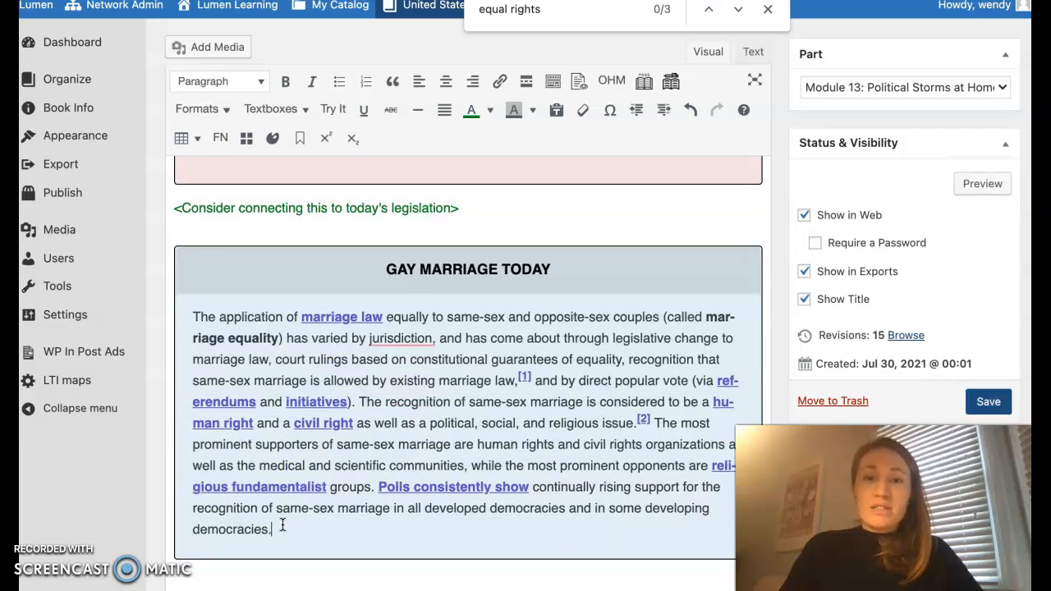
{"action": "key", "text": "ctrl+z"}
{"action": "key", "text": "ctrl+shift+z"}
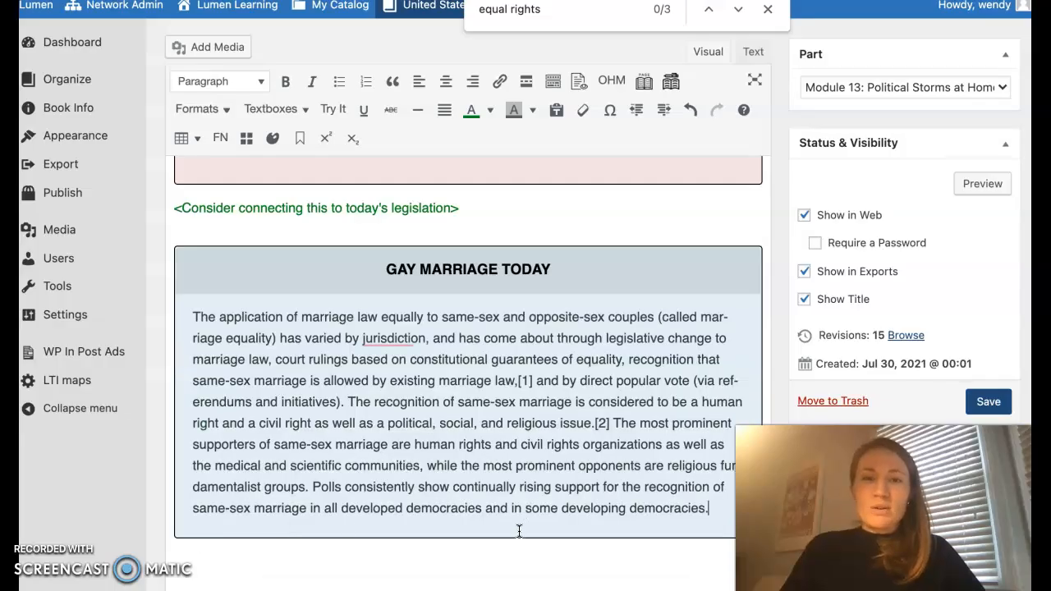
Remove the citation markers [1] and [2] from the pasted paragraph
{"action": "left_click", "coordinate": [532, 384]}
{"action": "key", "text": "BackSpace"}
{"action": "key", "text": "BackSpace"}
{"action": "key", "text": "Delete"}
{"action": "left_click", "coordinate": [608, 424]}
{"action": "key", "text": "BackSpace"}
{"action": "key", "text": "BackSpace"}
{"action": "key", "text": "Delete"}
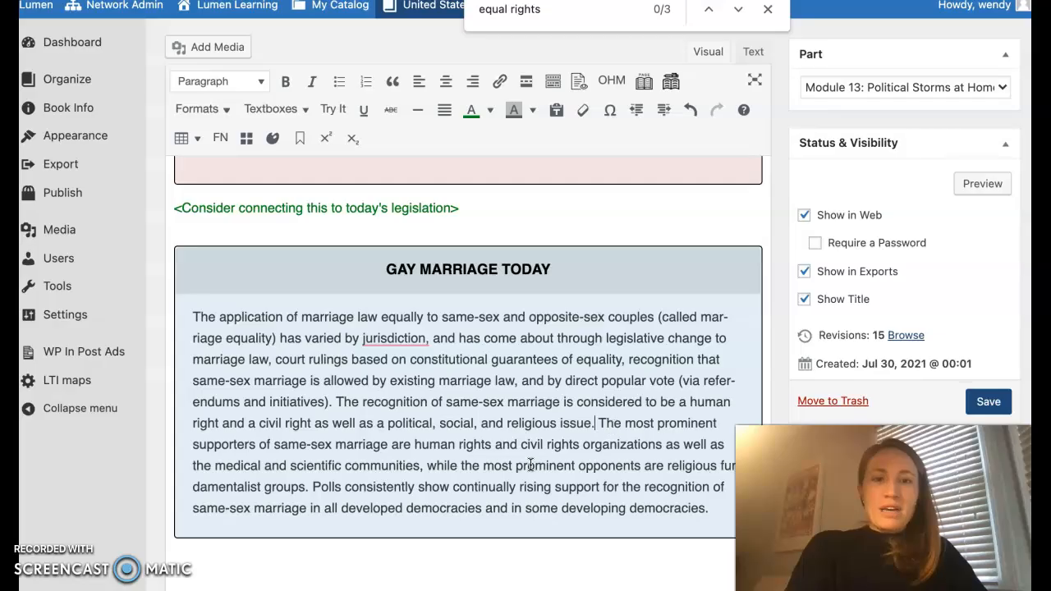
Color the pasted paragraph green and put the source tag "<From Wikipedia>" at its start
{"action": "left_click_drag", "start_coordinate": [713, 509], "coordinate": [176, 312]}
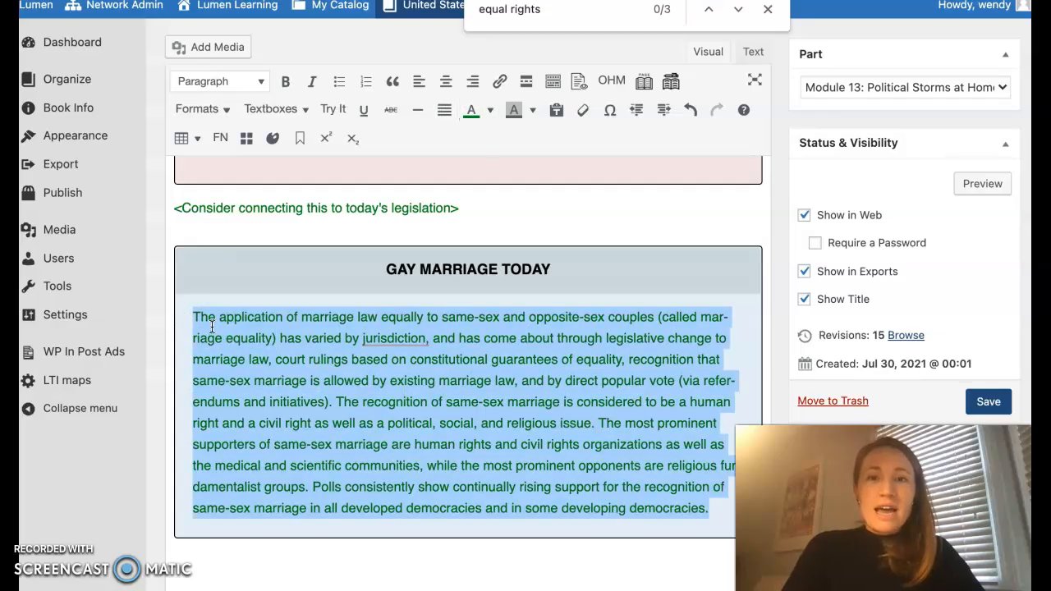
{"action": "left_click", "coordinate": [174, 318]}
{"action": "type", "text": "<From Wikipe"}
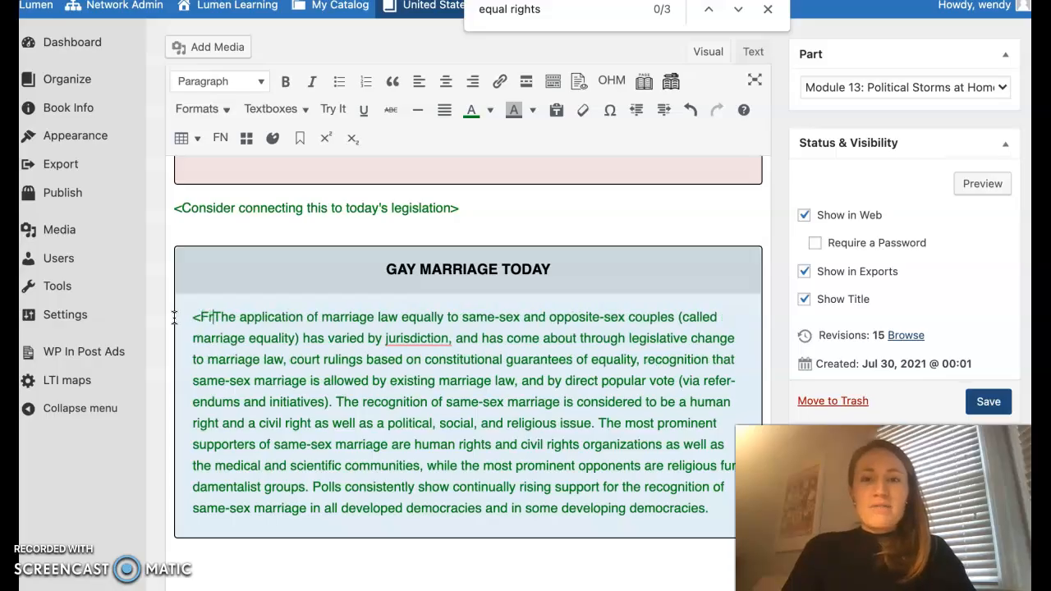
{"action": "type", "text": "dia>"}
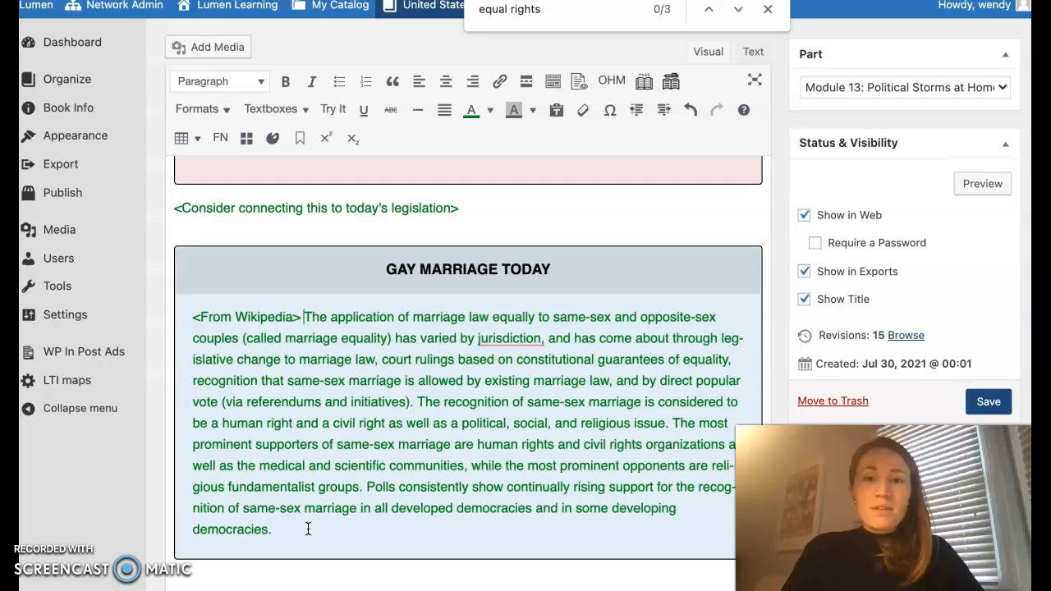
Look over the new box and Roe v. Wade section, and examine the Stonewall Inn entry among the chapter's attributions
{"action": "scroll", "coordinate": [274, 540], "scroll_direction": "down", "scroll_amount": 20}
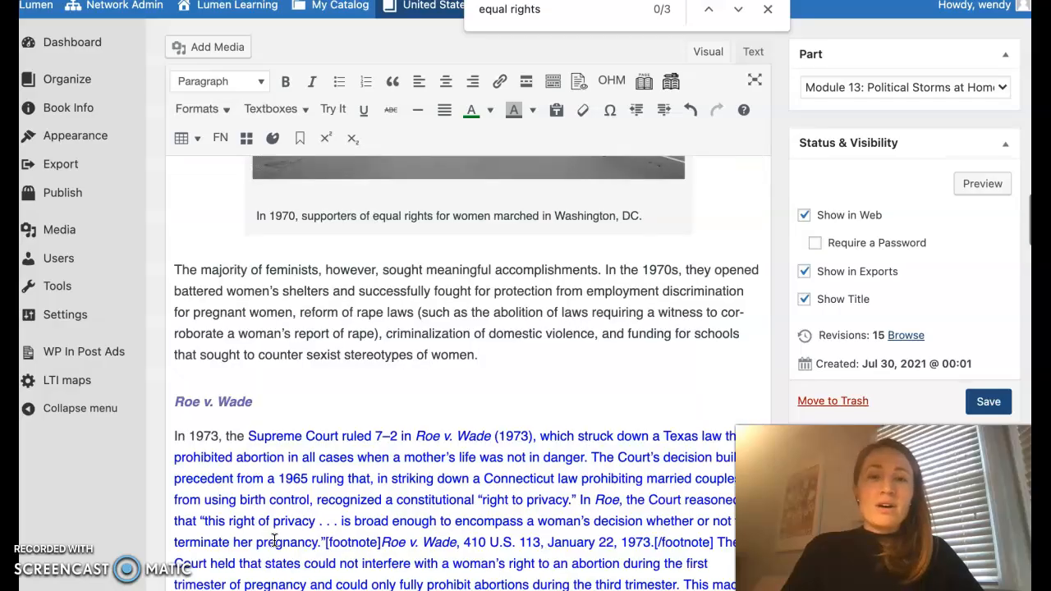
{"action": "scroll", "coordinate": [274, 540], "scroll_direction": "up", "scroll_amount": 20}
{"action": "scroll", "coordinate": [274, 540], "scroll_direction": "up", "scroll_amount": 5}
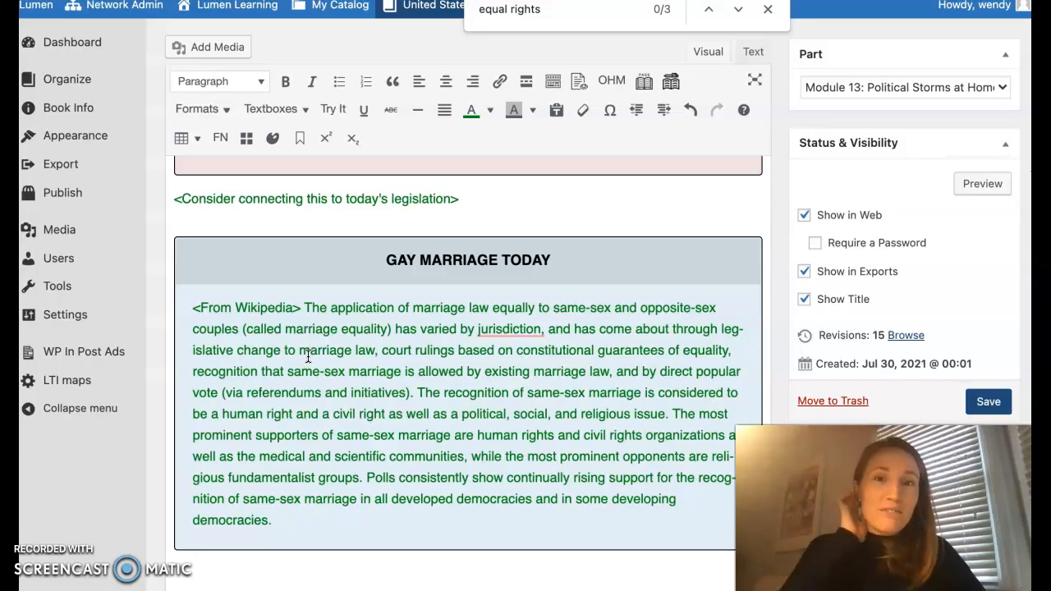
{"action": "scroll", "coordinate": [302, 366], "scroll_direction": "down", "scroll_amount": 20}
{"action": "scroll", "coordinate": [297, 373], "scroll_direction": "down", "scroll_amount": 20}
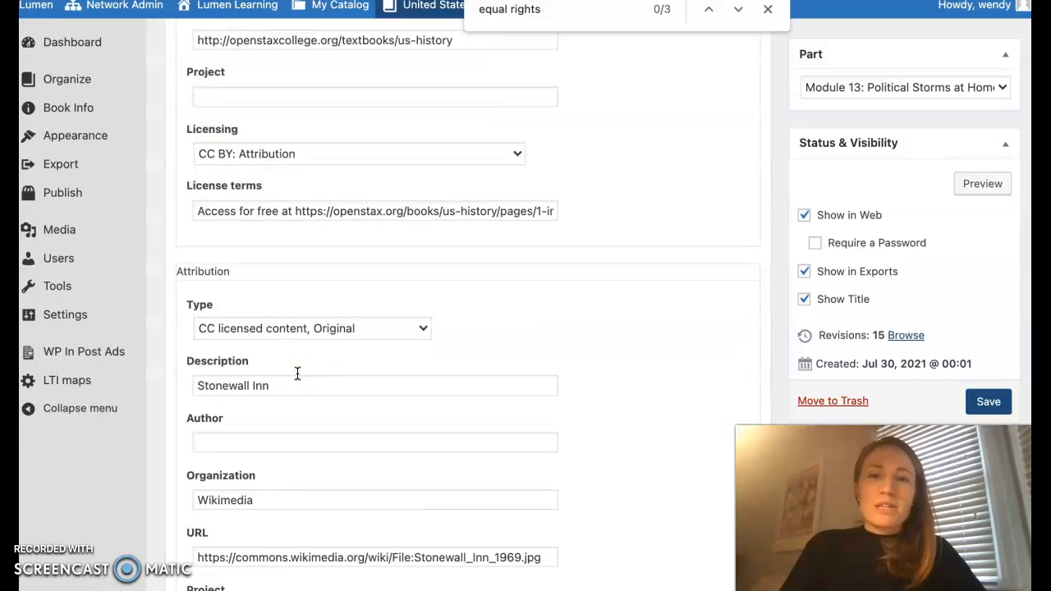
{"action": "scroll", "coordinate": [297, 373], "scroll_direction": "up", "scroll_amount": 5}
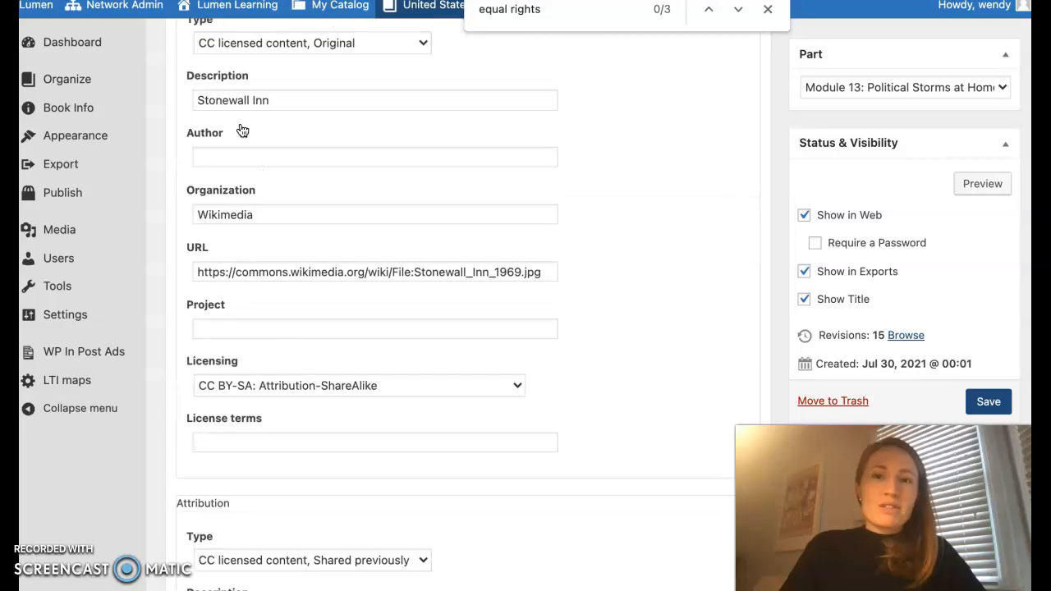
Review the GAY MARRIAGE TODAY box, the closing ERA paragraphs, and the American Yawp entry among the chapter's attributions
{"action": "scroll", "coordinate": [268, 168], "scroll_direction": "up", "scroll_amount": 15}
{"action": "scroll", "coordinate": [268, 168], "scroll_direction": "up", "scroll_amount": 10}
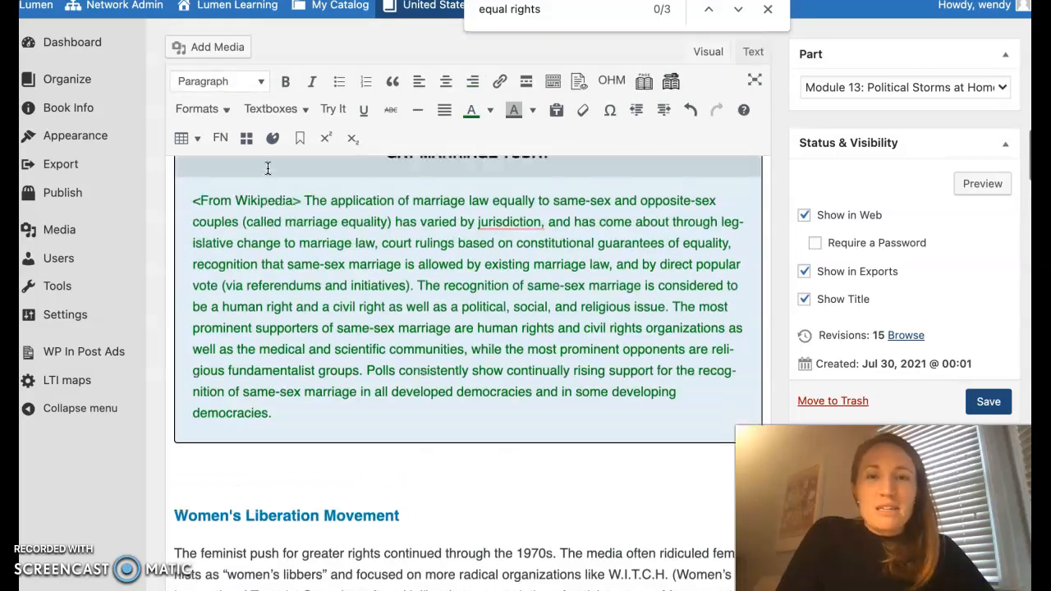
{"action": "scroll", "coordinate": [272, 186], "scroll_direction": "down", "scroll_amount": 15}
{"action": "scroll", "coordinate": [272, 185], "scroll_direction": "down", "scroll_amount": 20}
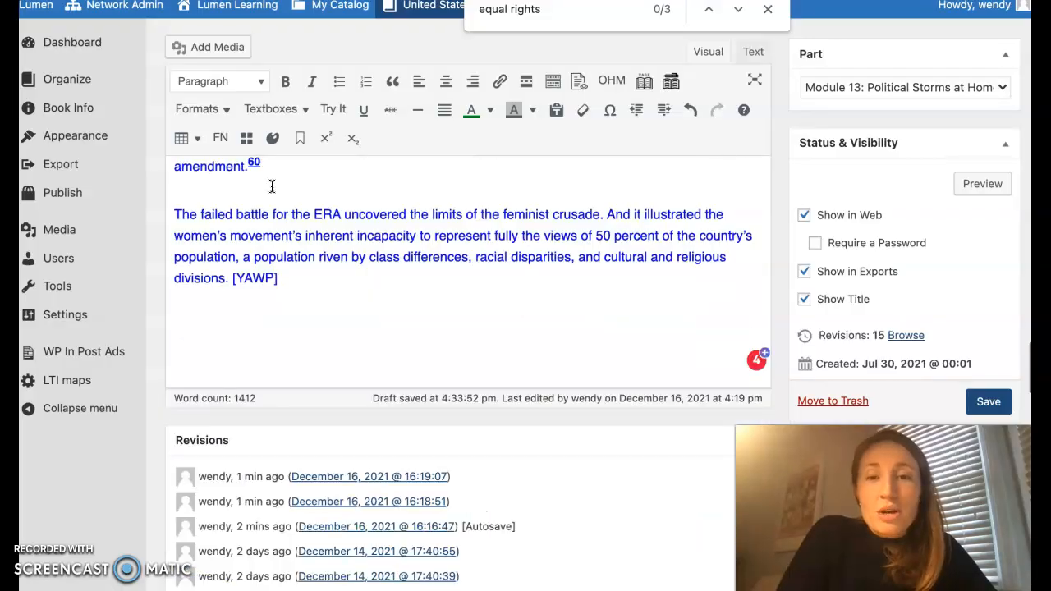
{"action": "scroll", "coordinate": [272, 185], "scroll_direction": "down", "scroll_amount": 10}
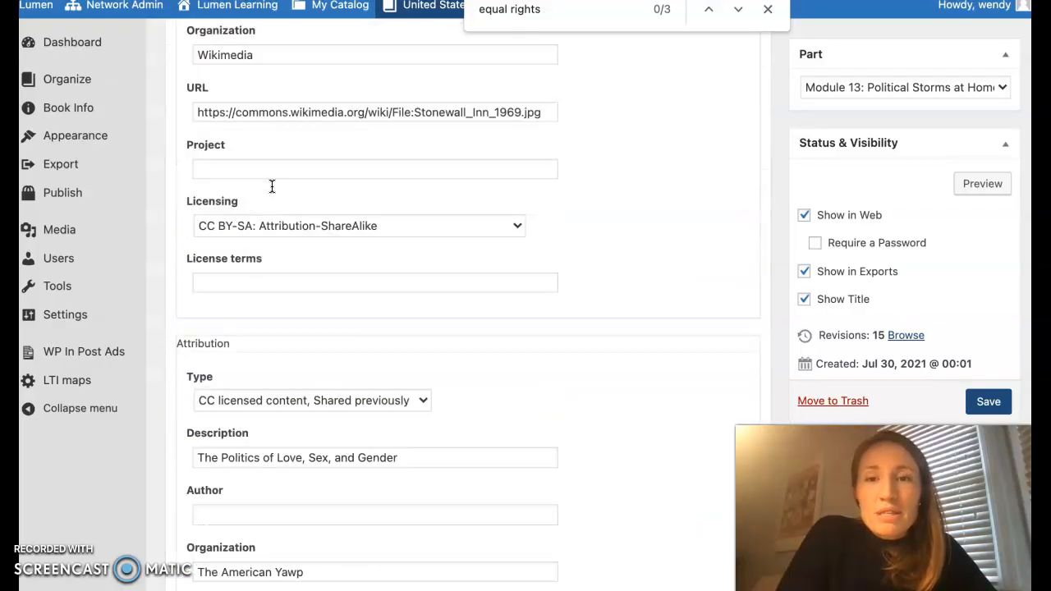
{"action": "scroll", "coordinate": [272, 185], "scroll_direction": "up", "scroll_amount": 20}
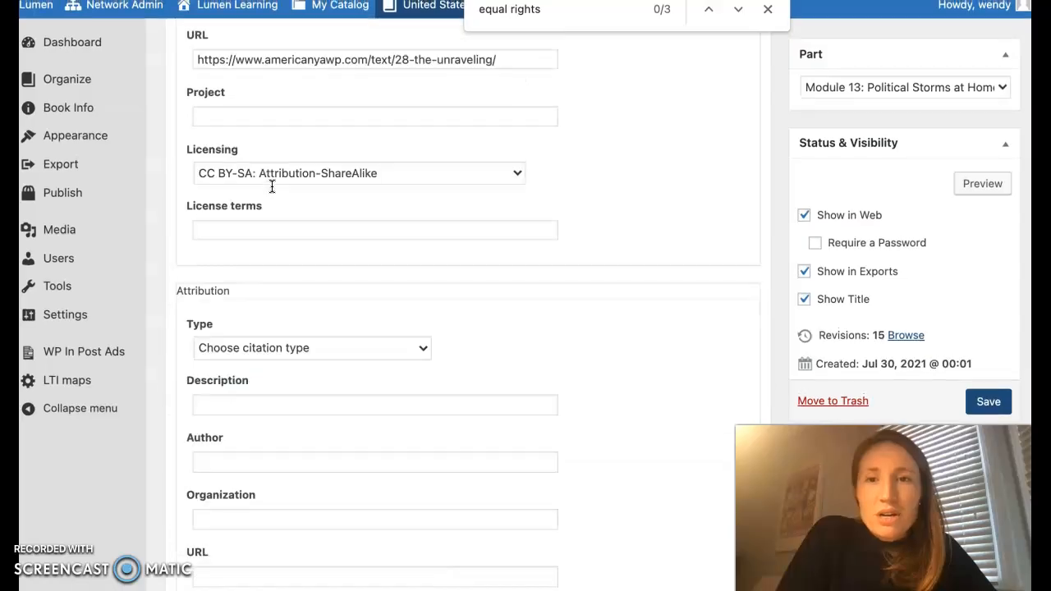
Restore the page to its revision from December 14, 2021 @ 17:40:55, leaving the editor without saving the current changes
{"action": "scroll", "coordinate": [272, 186], "scroll_direction": "up", "scroll_amount": 3}
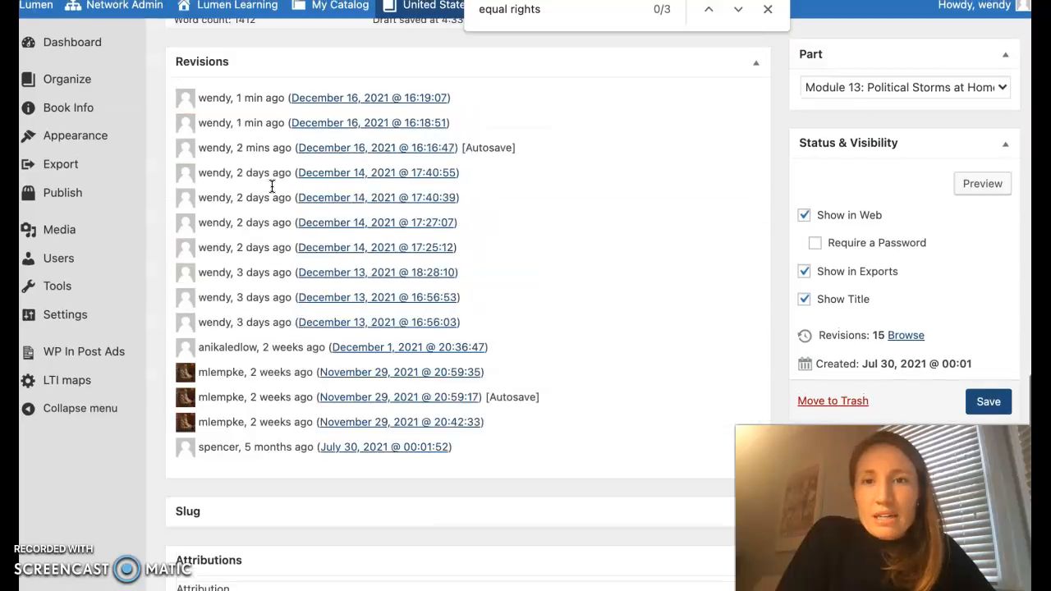
{"action": "scroll", "coordinate": [272, 185], "scroll_direction": "up", "scroll_amount": 1}
{"action": "left_click", "coordinate": [336, 215]}
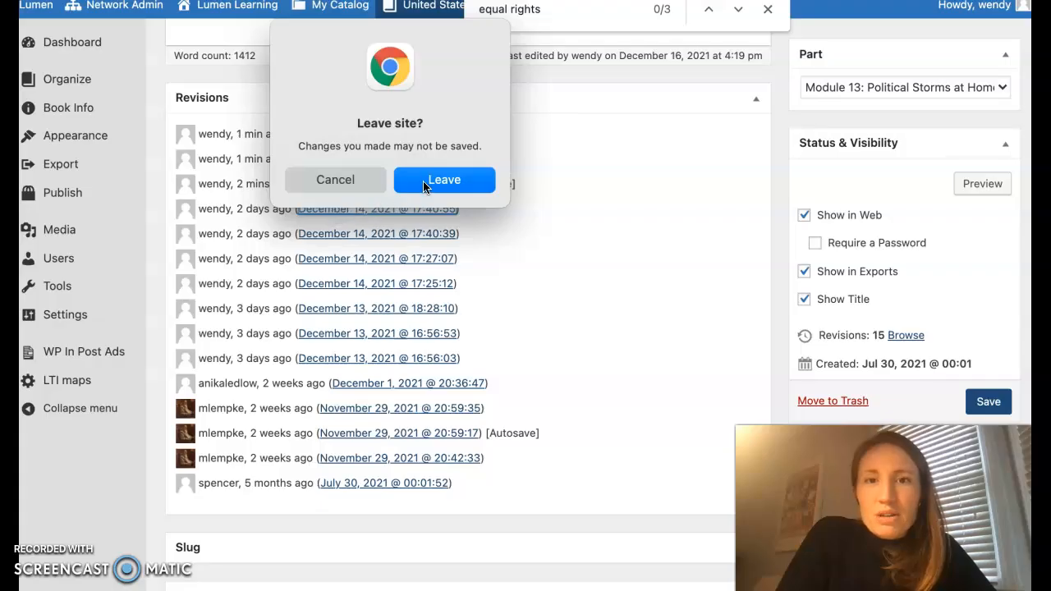
{"action": "left_click", "coordinate": [425, 186]}
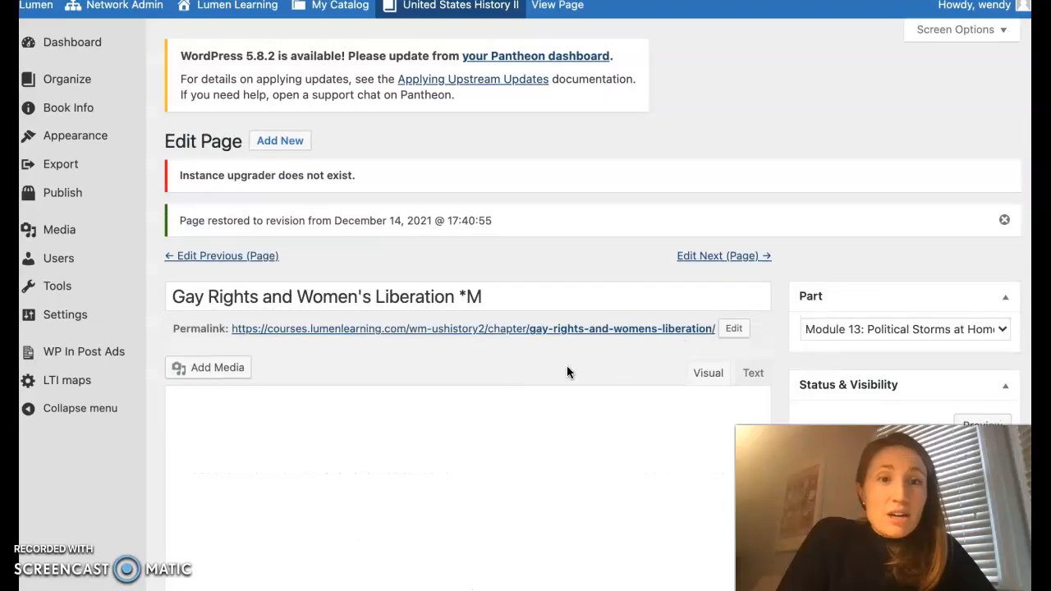
Look over the restored learning objectives and Stonewall Inn figure, and check the sex wars passage on the American Yawp source page
{"action": "scroll", "coordinate": [471, 337], "scroll_direction": "down", "scroll_amount": 5}
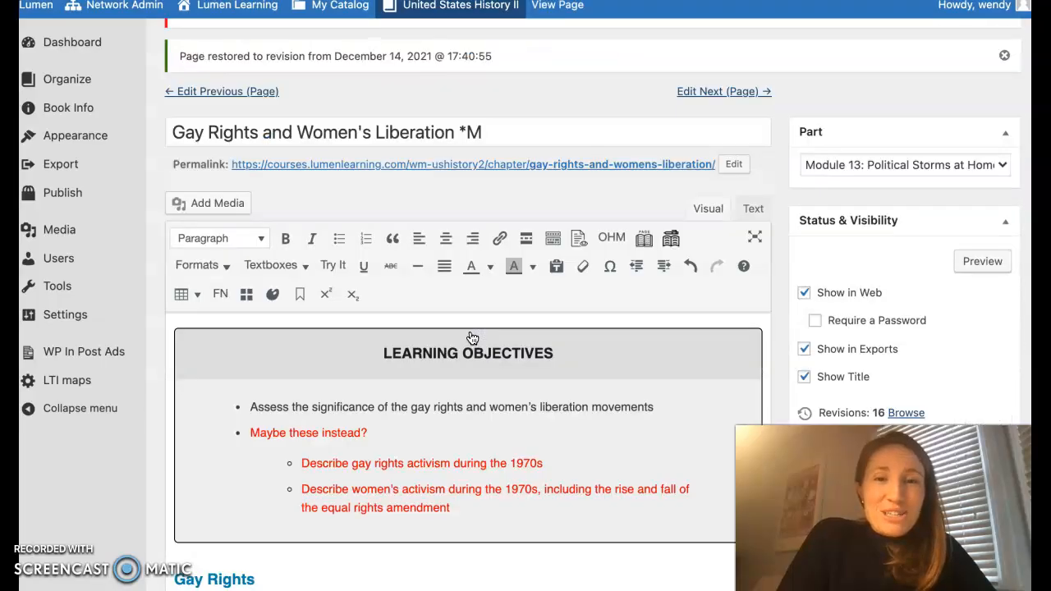
{"action": "scroll", "coordinate": [465, 394], "scroll_direction": "up", "scroll_amount": 1}
{"action": "scroll", "coordinate": [429, 388], "scroll_direction": "down", "scroll_amount": 1}
{"action": "scroll", "coordinate": [429, 389], "scroll_direction": "down", "scroll_amount": 6}
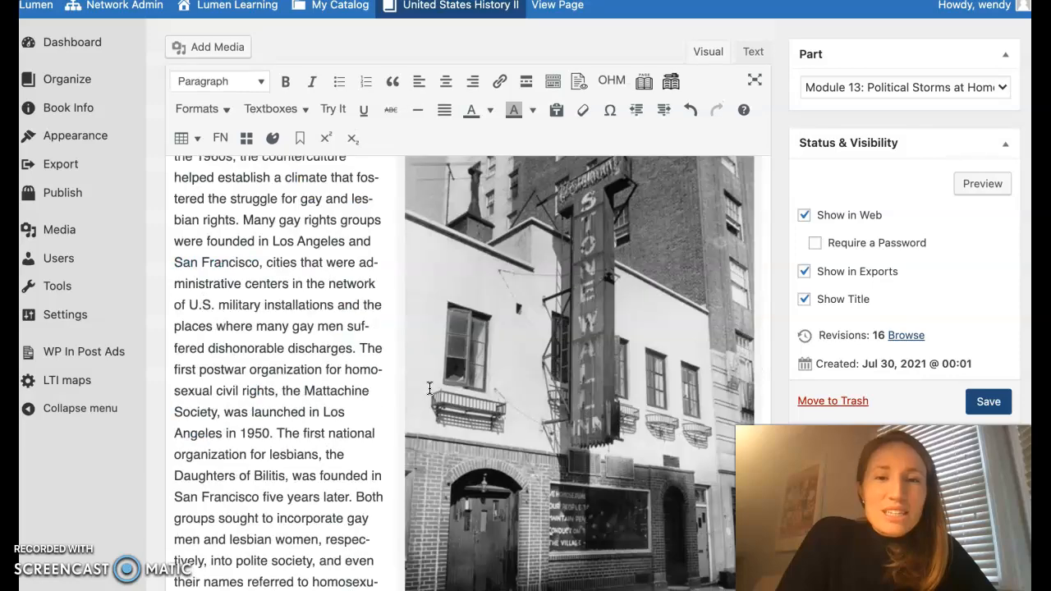
{"action": "scroll", "coordinate": [424, 387], "scroll_direction": "up", "scroll_amount": 2}
{"action": "scroll", "coordinate": [425, 387], "scroll_direction": "down", "scroll_amount": 1}
{"action": "scroll", "coordinate": [500, 396], "scroll_direction": "down", "scroll_amount": 3}
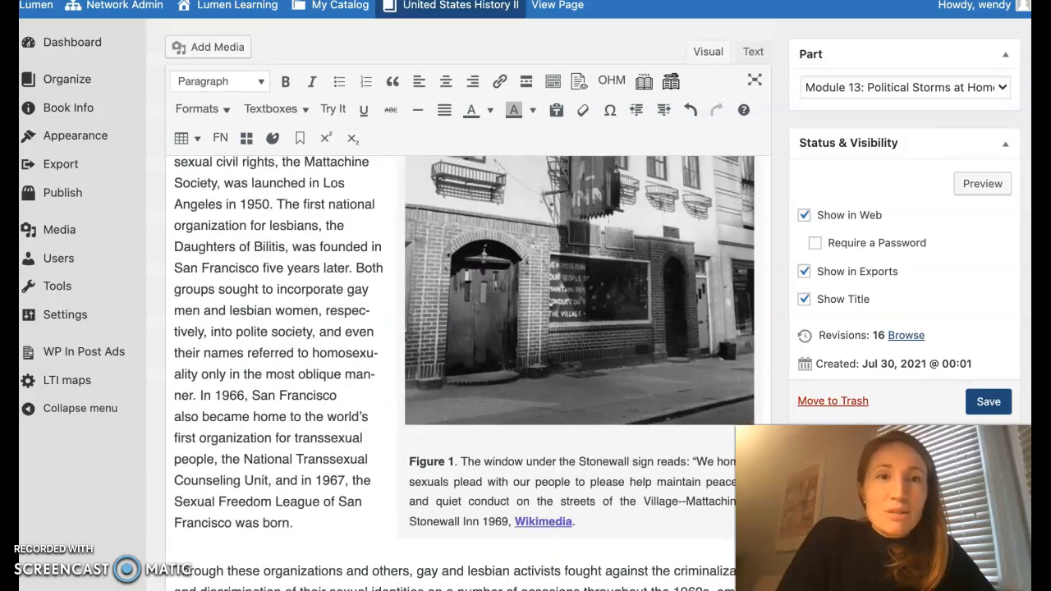
{"action": "key", "text": "ctrl+Tab"}
{"action": "scroll", "coordinate": [610, 360], "scroll_direction": "up", "scroll_amount": 20}
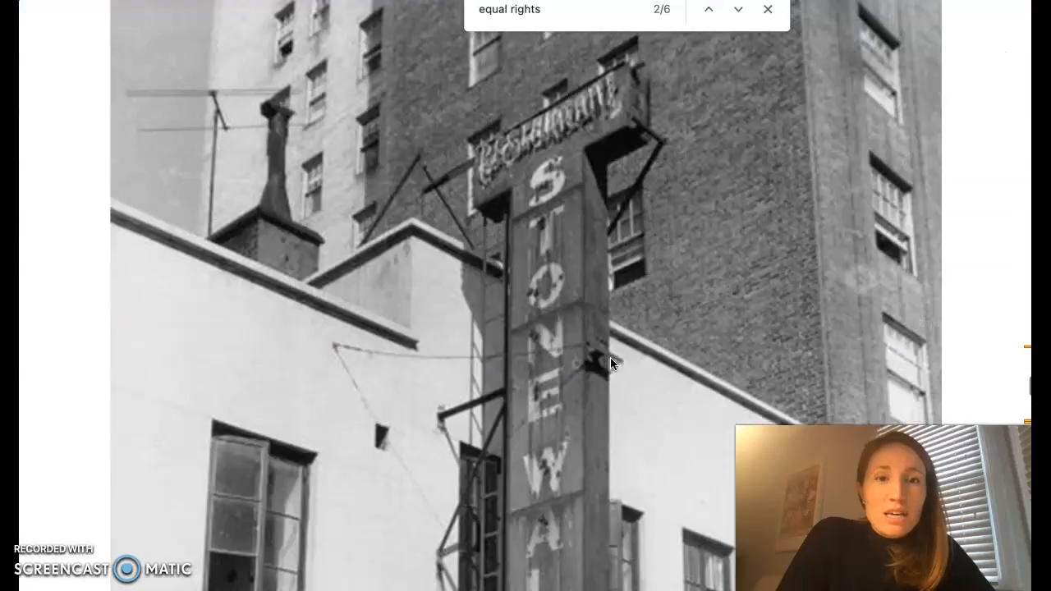
{"action": "scroll", "coordinate": [611, 365], "scroll_direction": "up", "scroll_amount": 10}
{"action": "scroll", "coordinate": [610, 366], "scroll_direction": "down", "scroll_amount": 7}
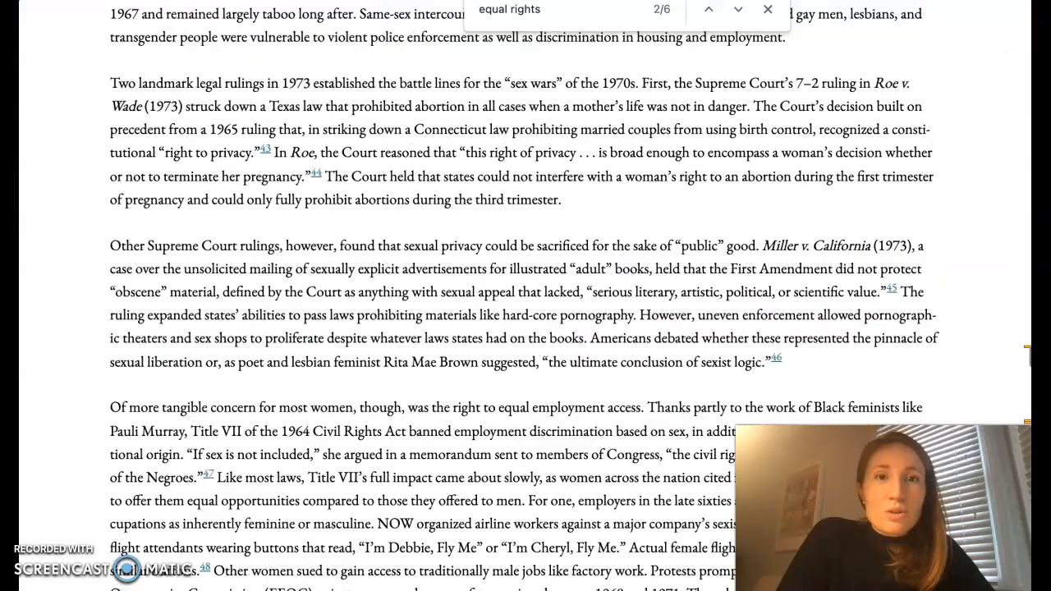
Examine the restored chapter from the Stonewall Inn figure through the video box and The Women's Movement section to the red reviewer note
{"action": "key", "text": "ctrl+shift+Tab"}
{"action": "scroll", "coordinate": [517, 327], "scroll_direction": "up", "scroll_amount": 3}
{"action": "scroll", "coordinate": [516, 327], "scroll_direction": "down", "scroll_amount": 4}
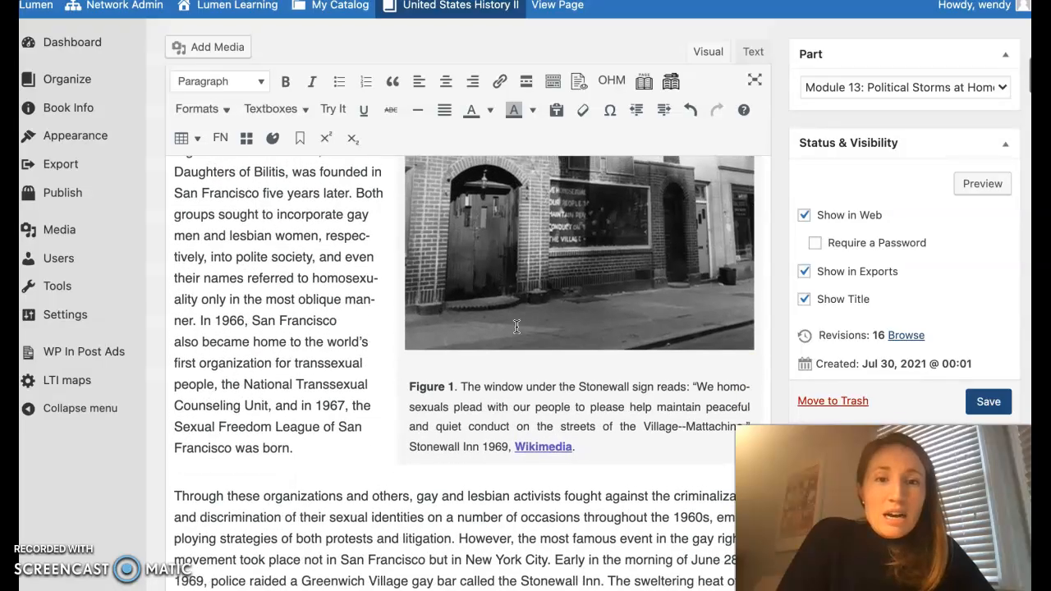
{"action": "scroll", "coordinate": [516, 327], "scroll_direction": "up", "scroll_amount": 1}
{"action": "scroll", "coordinate": [474, 433], "scroll_direction": "down", "scroll_amount": 10}
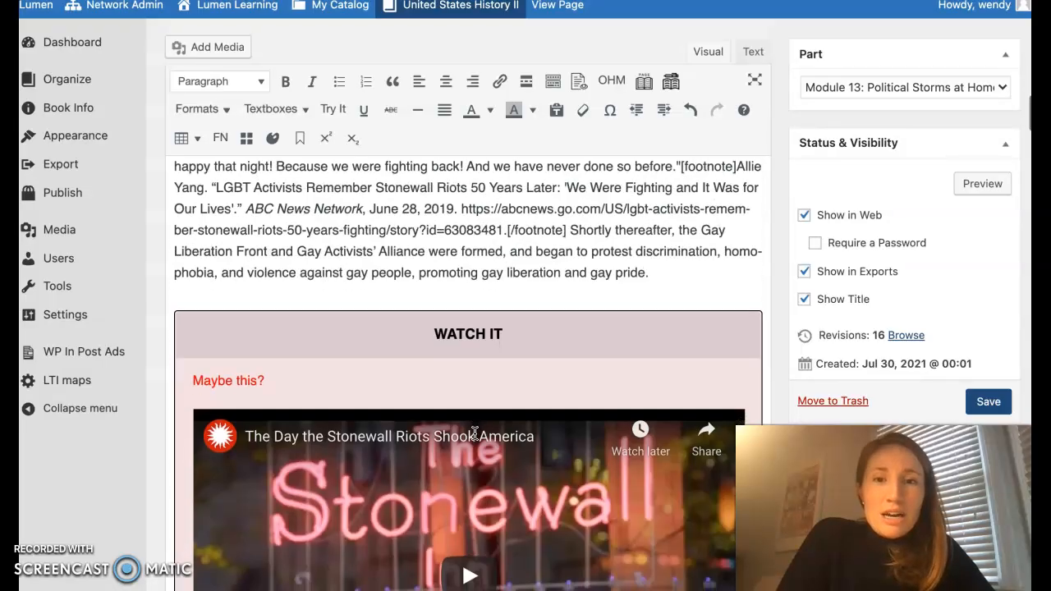
{"action": "scroll", "coordinate": [475, 433], "scroll_direction": "up", "scroll_amount": 1}
{"action": "scroll", "coordinate": [391, 357], "scroll_direction": "down", "scroll_amount": 1}
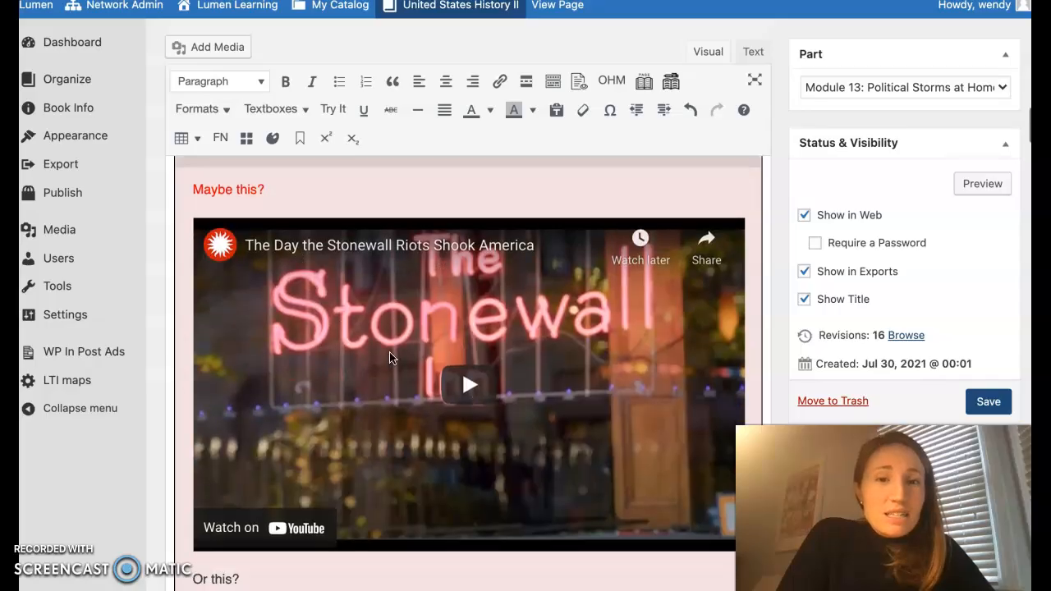
{"action": "scroll", "coordinate": [378, 361], "scroll_direction": "down", "scroll_amount": 10}
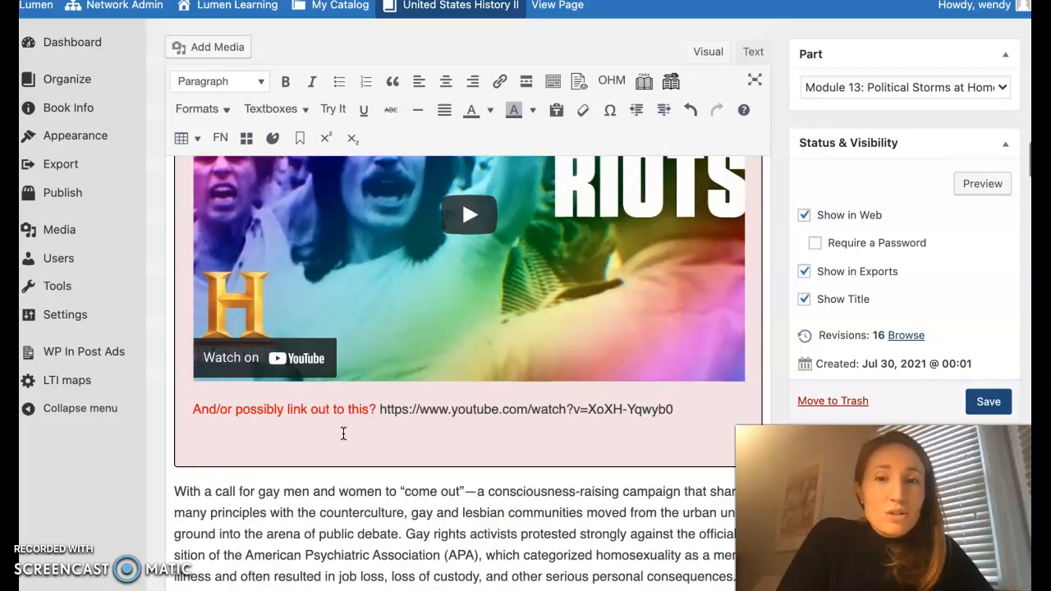
{"action": "scroll", "coordinate": [496, 428], "scroll_direction": "down", "scroll_amount": 10}
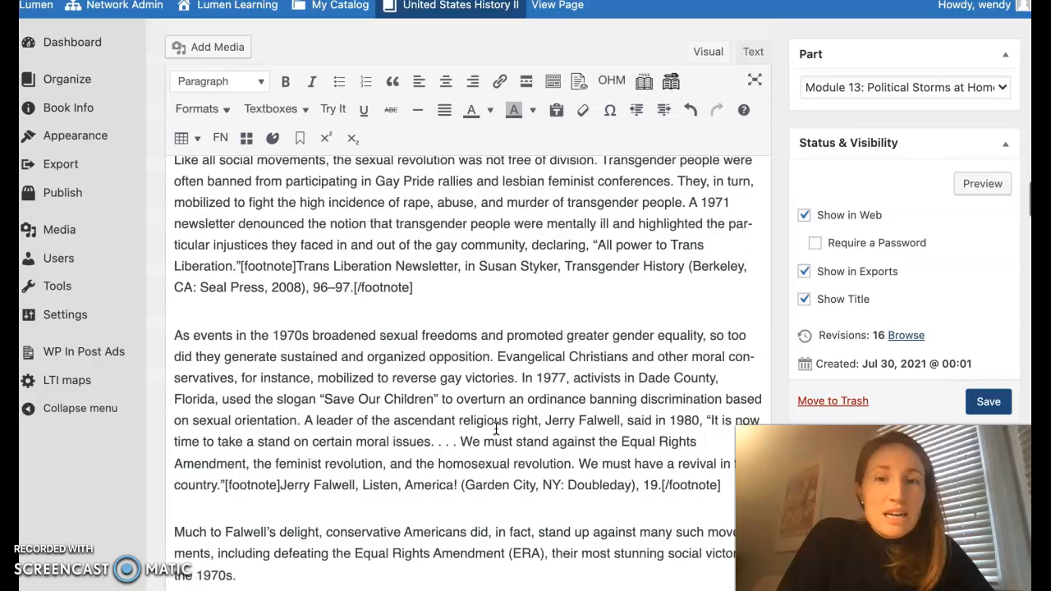
{"action": "scroll", "coordinate": [496, 428], "scroll_direction": "down", "scroll_amount": 3}
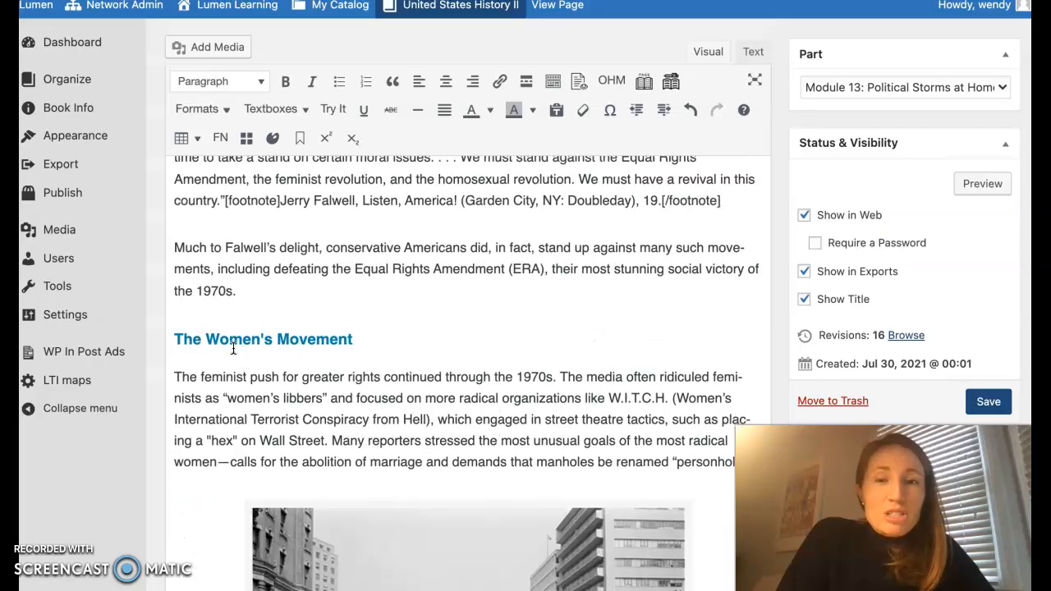
{"action": "scroll", "coordinate": [233, 348], "scroll_direction": "down", "scroll_amount": 6}
{"action": "scroll", "coordinate": [233, 349], "scroll_direction": "down", "scroll_amount": 7}
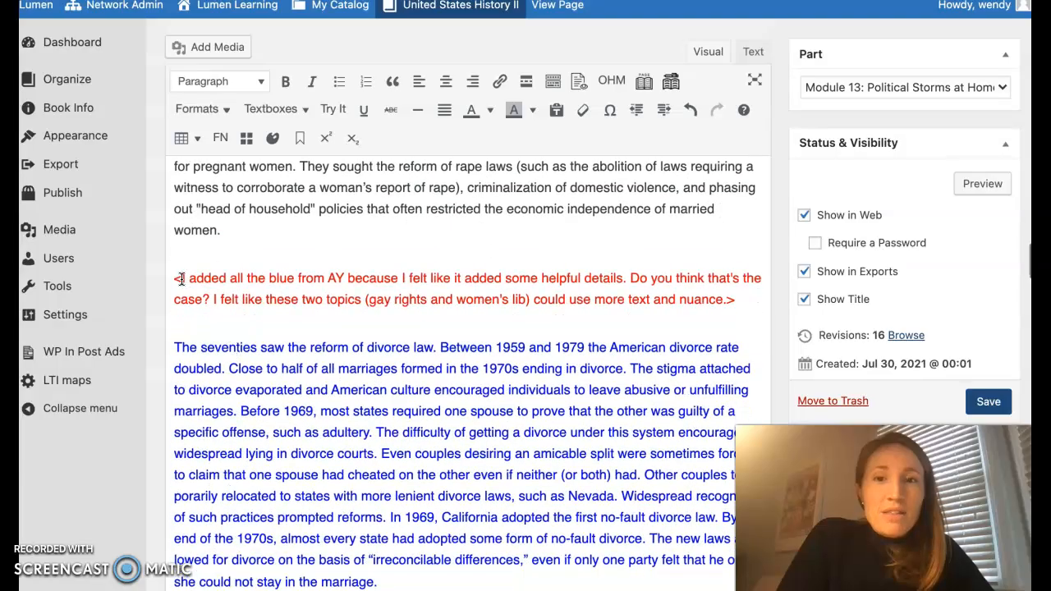
Add the source tag "[YAWP]" at the end of the blue divorce law paragraph, just before the Roe v. Wade heading
{"action": "left_click", "coordinate": [473, 285], "text": "shift"}
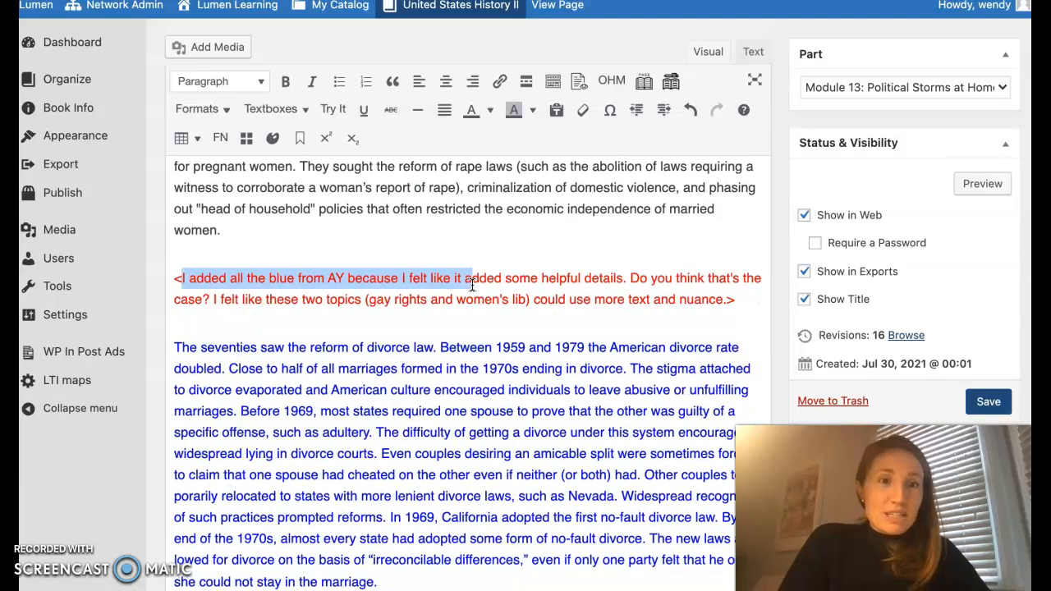
{"action": "left_click", "coordinate": [499, 346]}
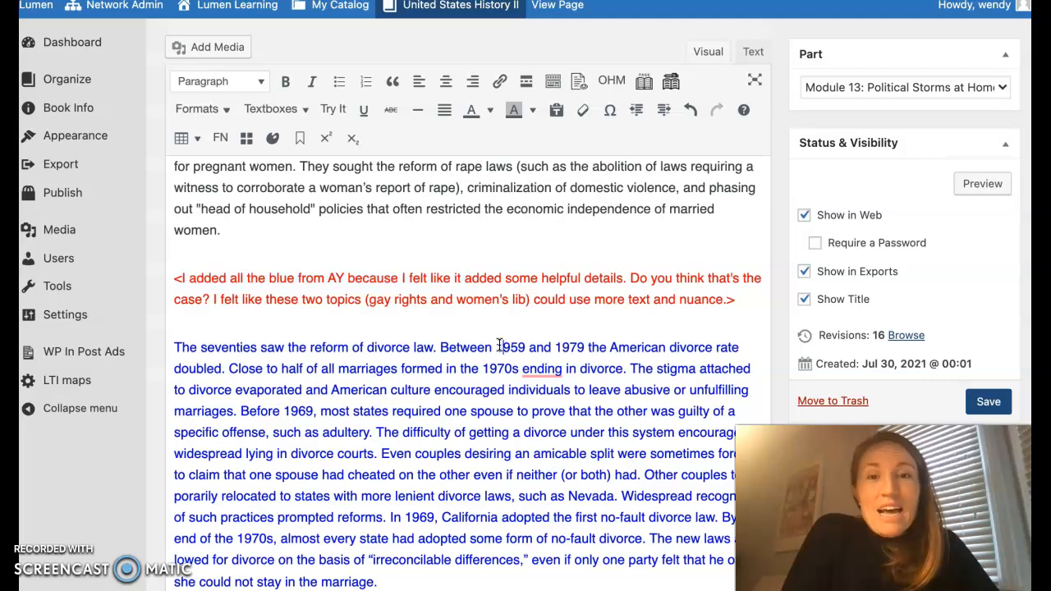
{"action": "scroll", "coordinate": [468, 397], "scroll_direction": "down", "scroll_amount": 1}
{"action": "left_click", "coordinate": [405, 500]}
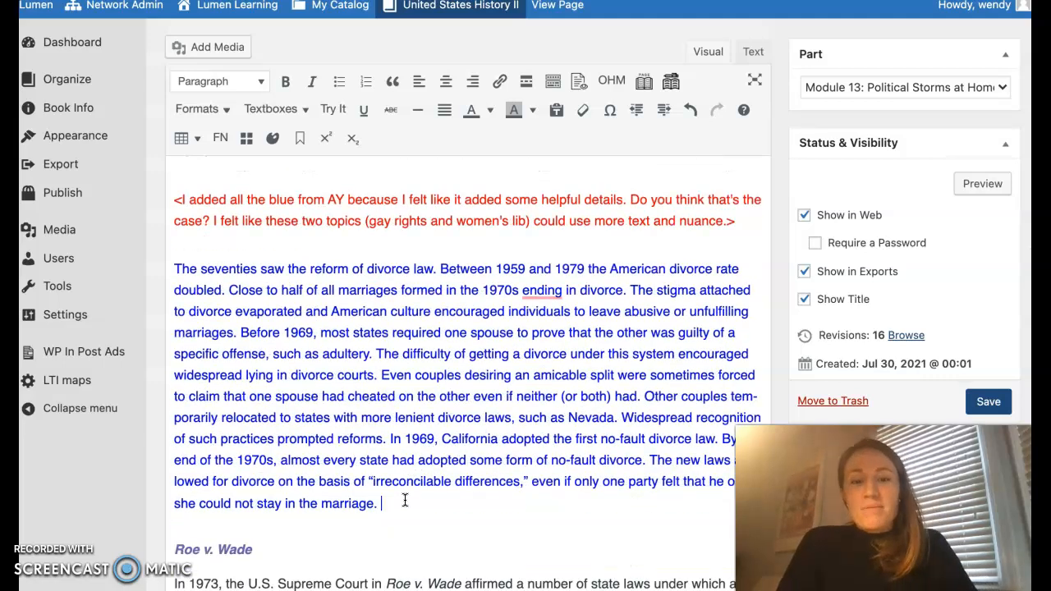
{"action": "type", "text": "("}
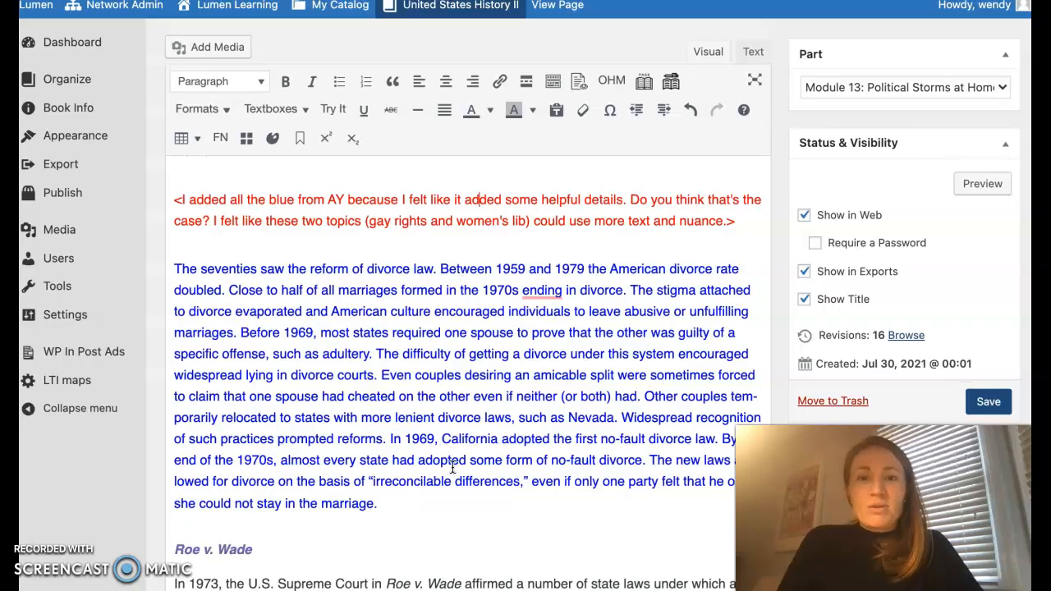
{"action": "type", "text": "YAW"}
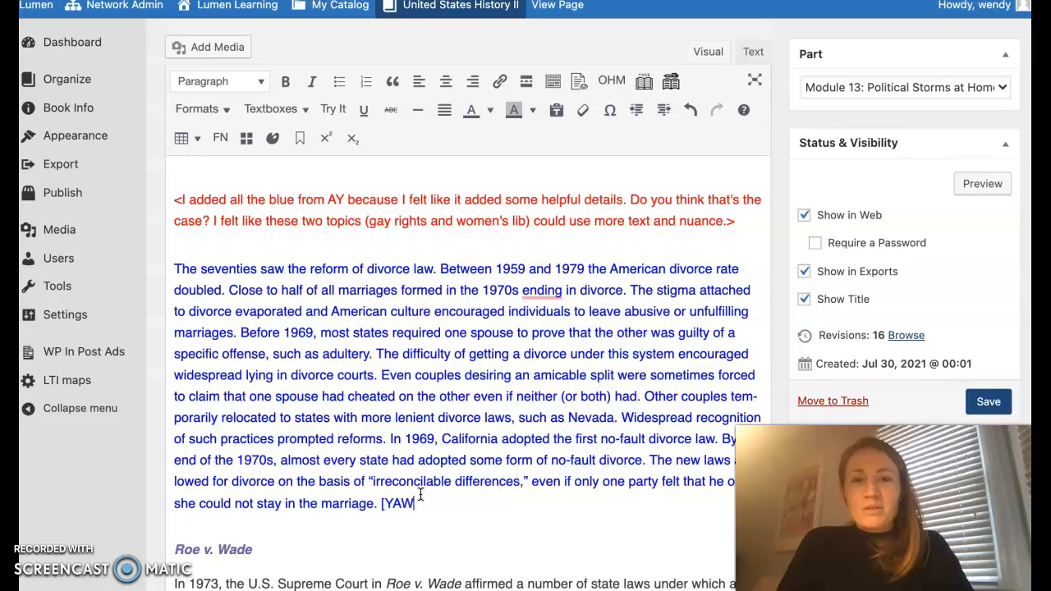
{"action": "type", "text": "P]"}
Read the Roe v. Wade section, comparing its original black opening sentence with the blue American Yawp text
{"action": "scroll", "coordinate": [443, 490], "scroll_direction": "down", "scroll_amount": 1}
{"action": "scroll", "coordinate": [444, 490], "scroll_direction": "down", "scroll_amount": 3}
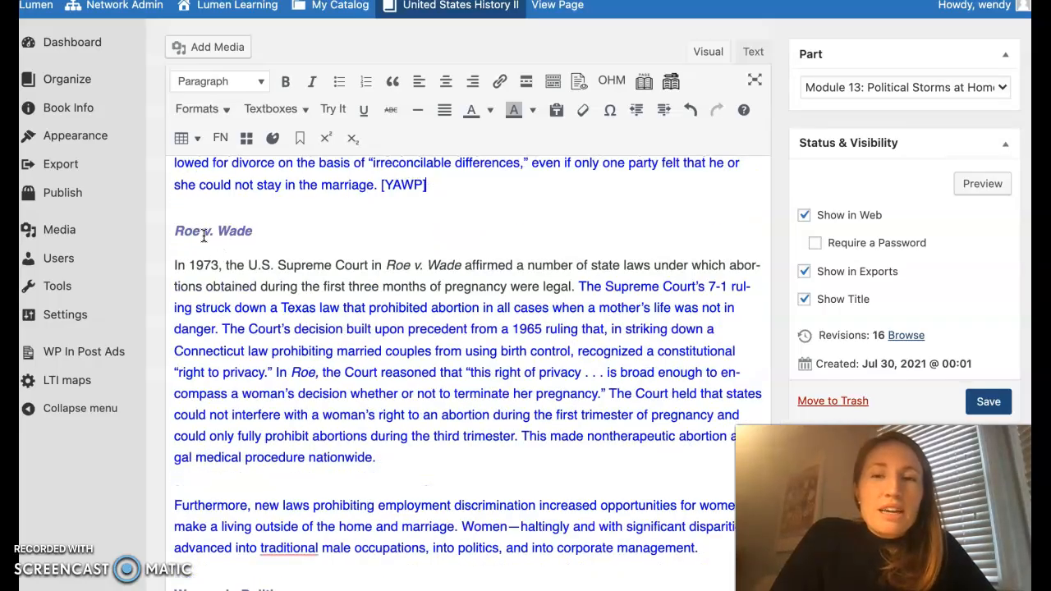
{"action": "scroll", "coordinate": [204, 235], "scroll_direction": "up", "scroll_amount": 1}
{"action": "scroll", "coordinate": [197, 280], "scroll_direction": "down", "scroll_amount": 1}
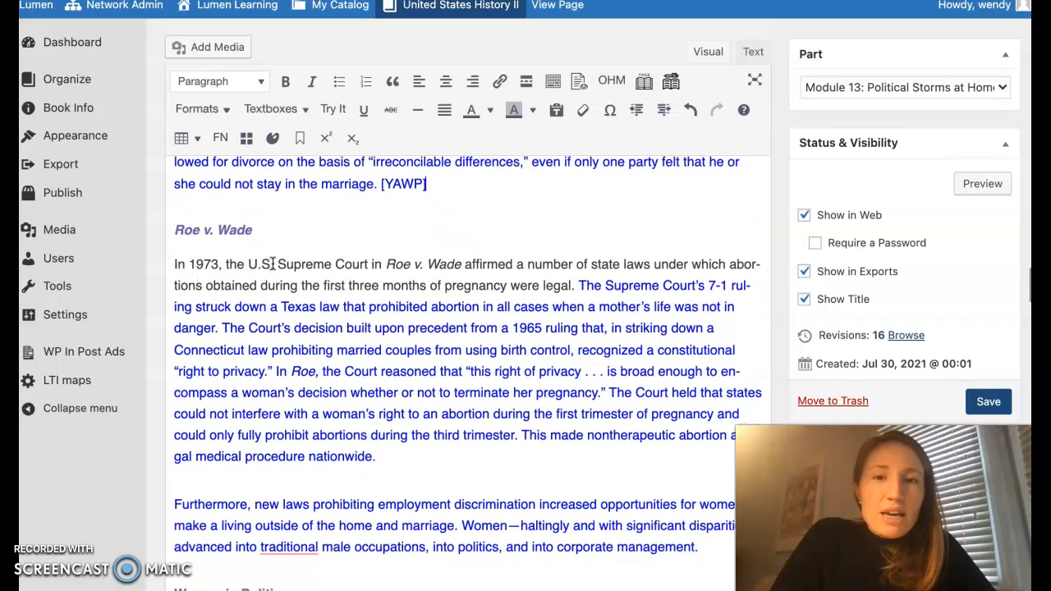
{"action": "left_click_drag", "start_coordinate": [177, 265], "coordinate": [583, 287]}
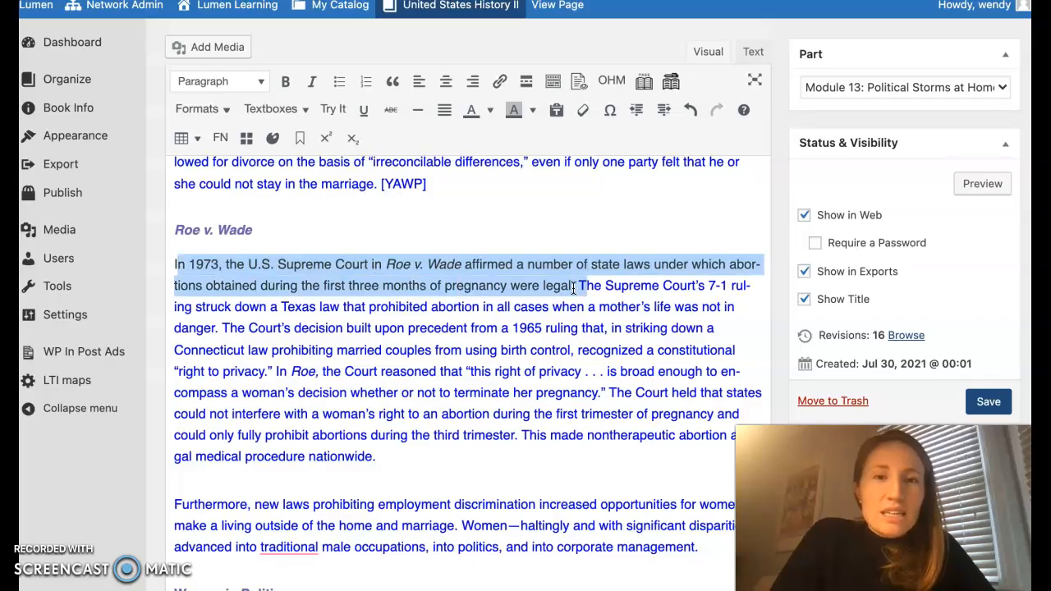
{"action": "left_click", "coordinate": [573, 288]}
{"action": "scroll", "coordinate": [572, 287], "scroll_direction": "down", "scroll_amount": 5}
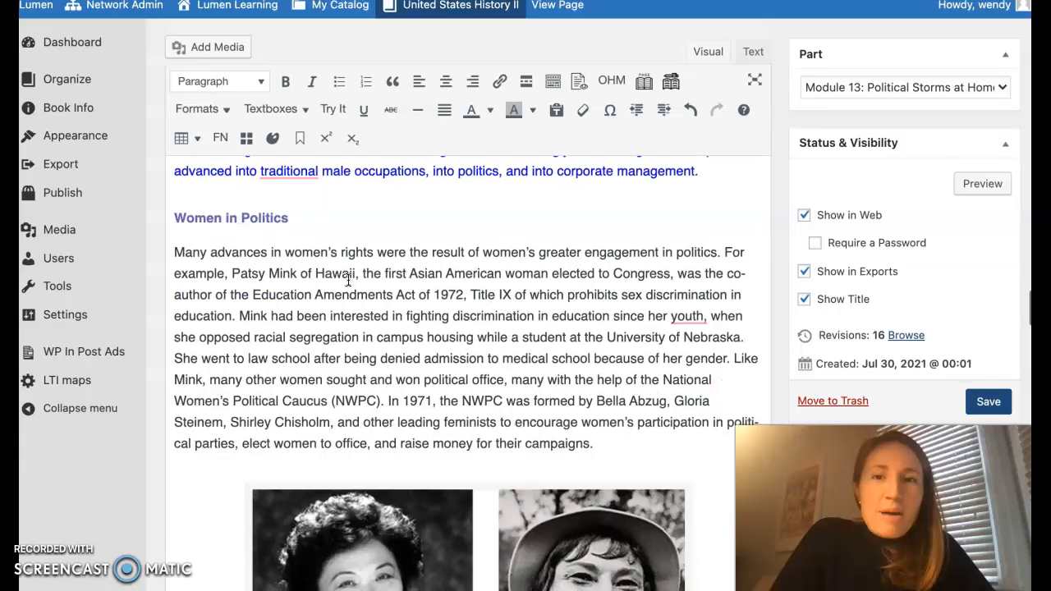
Look through the Women in Politics and Equal Rights Amendment sections, the ERA video box, and the glossary
{"action": "scroll", "coordinate": [306, 243], "scroll_direction": "down", "scroll_amount": 1}
{"action": "scroll", "coordinate": [271, 255], "scroll_direction": "down", "scroll_amount": 1}
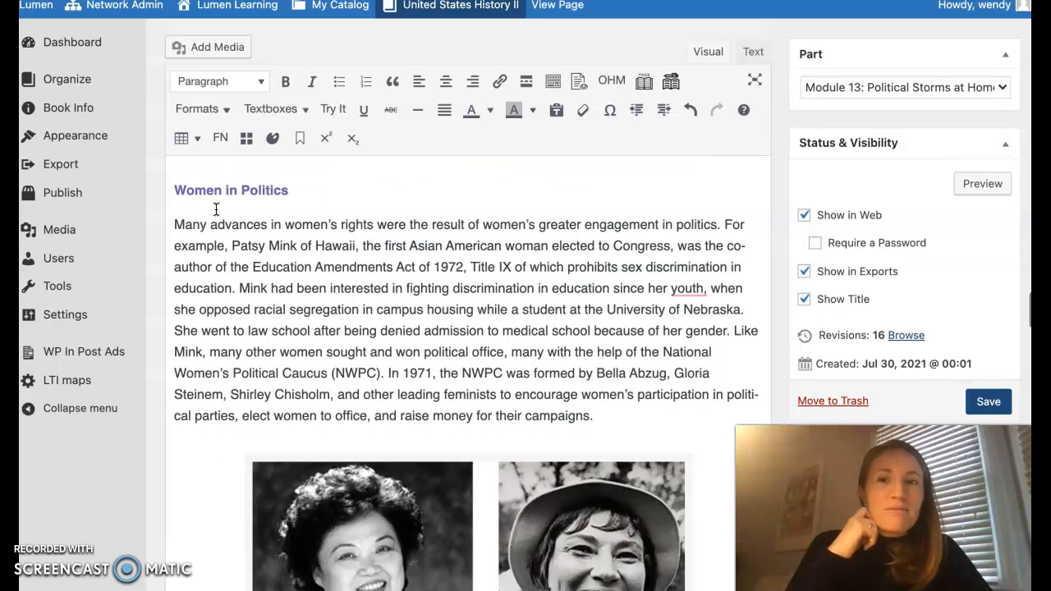
{"action": "scroll", "coordinate": [277, 297], "scroll_direction": "down", "scroll_amount": 8}
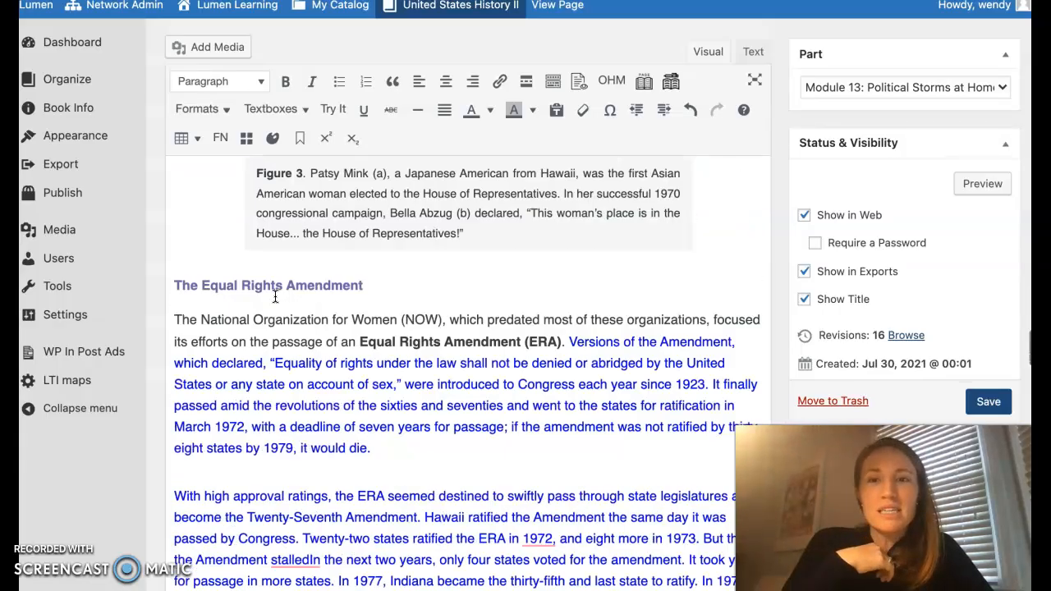
{"action": "scroll", "coordinate": [332, 269], "scroll_direction": "down", "scroll_amount": 15}
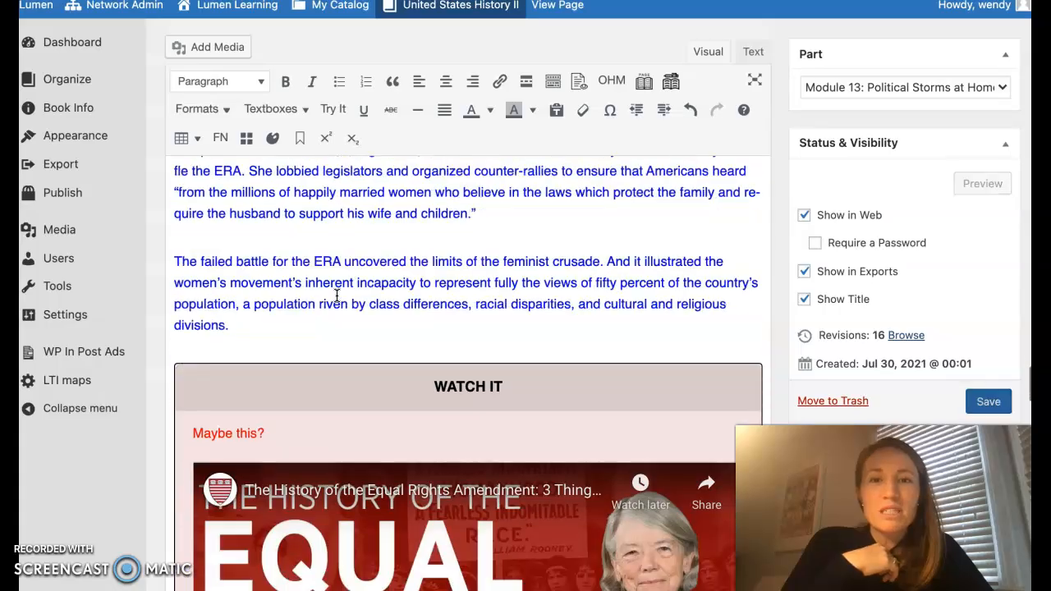
{"action": "scroll", "coordinate": [336, 296], "scroll_direction": "down", "scroll_amount": 2}
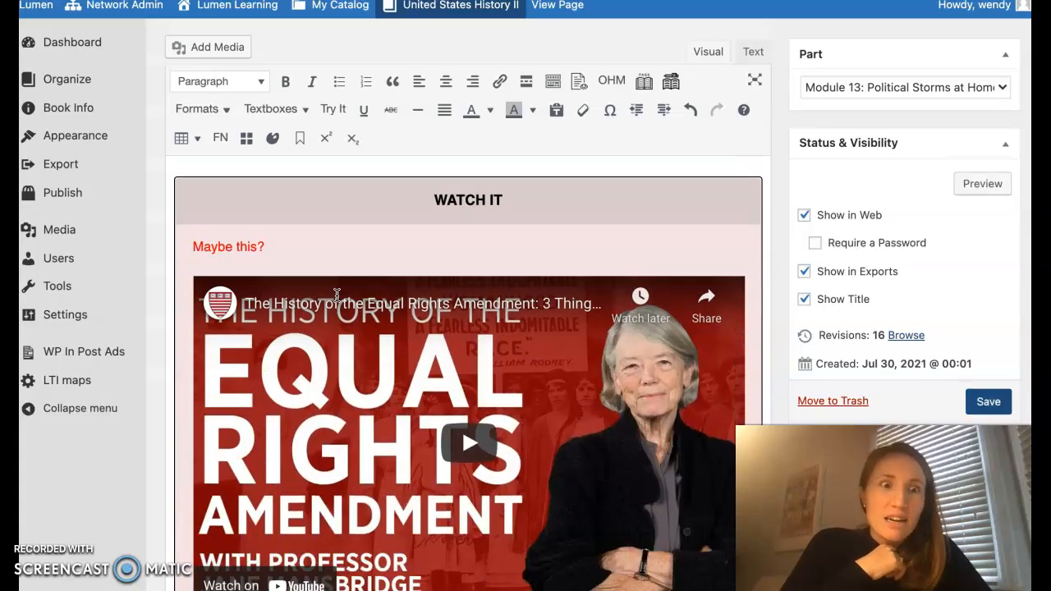
{"action": "scroll", "coordinate": [337, 294], "scroll_direction": "down", "scroll_amount": 2}
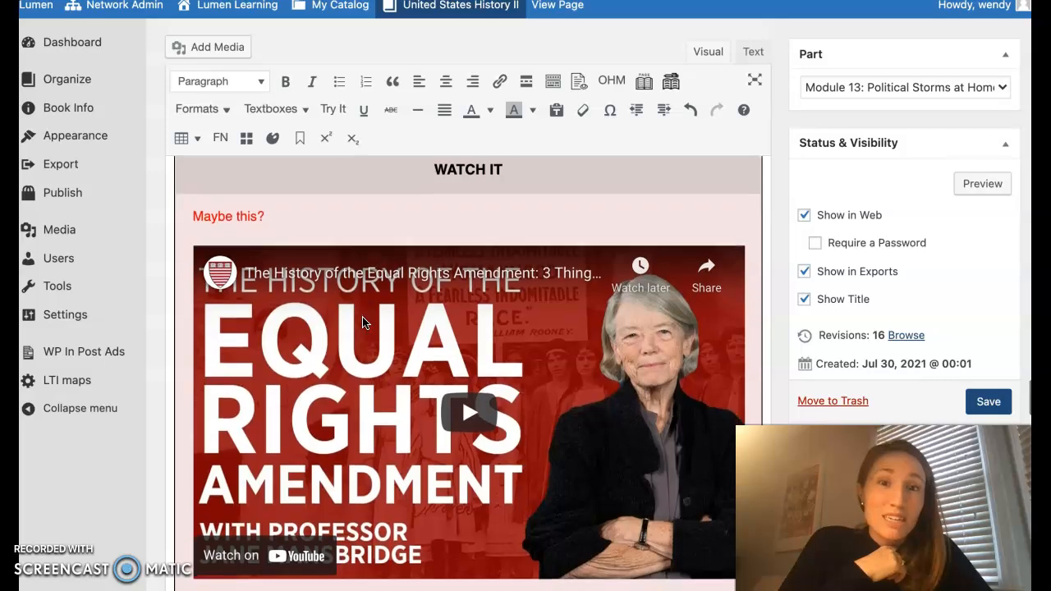
{"action": "scroll", "coordinate": [364, 323], "scroll_direction": "up", "scroll_amount": 1}
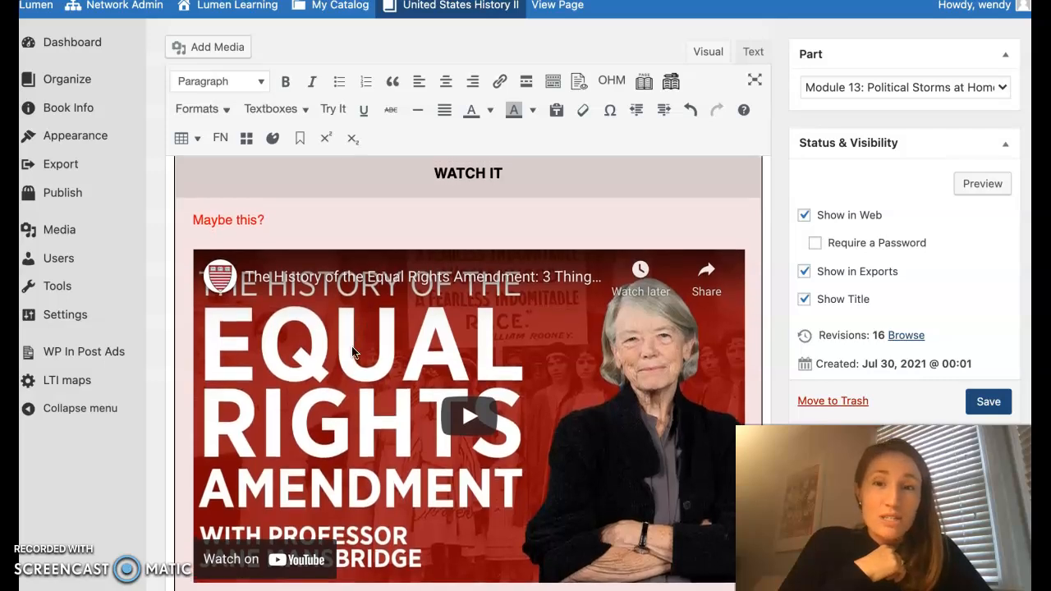
{"action": "scroll", "coordinate": [362, 328], "scroll_direction": "down", "scroll_amount": 6}
{"action": "scroll", "coordinate": [356, 354], "scroll_direction": "down", "scroll_amount": 10}
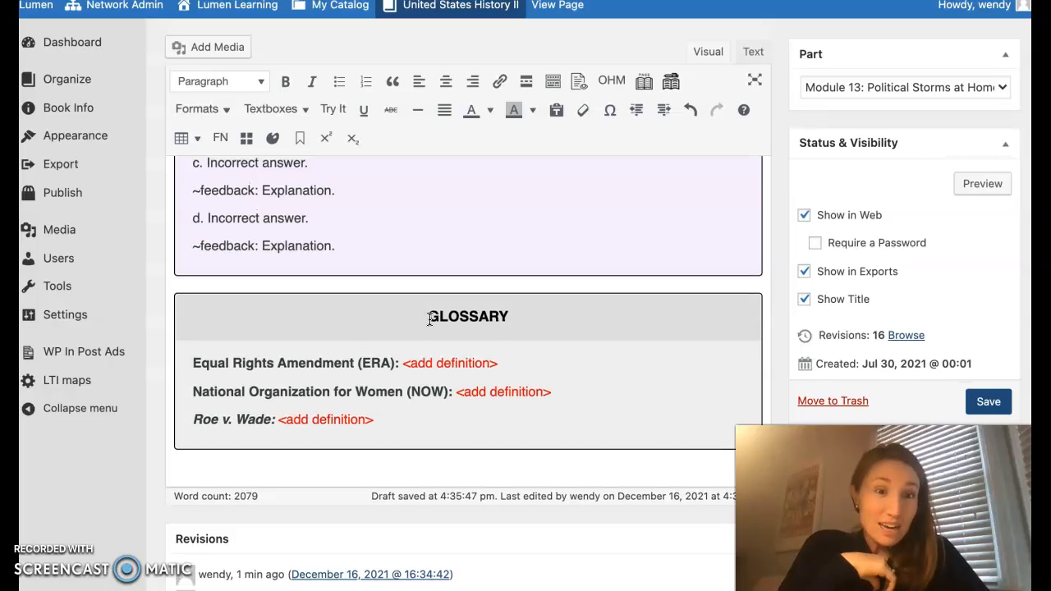
Insert a Learning Objectives textbox between the practice question box and the glossary
{"action": "left_click", "coordinate": [419, 379]}
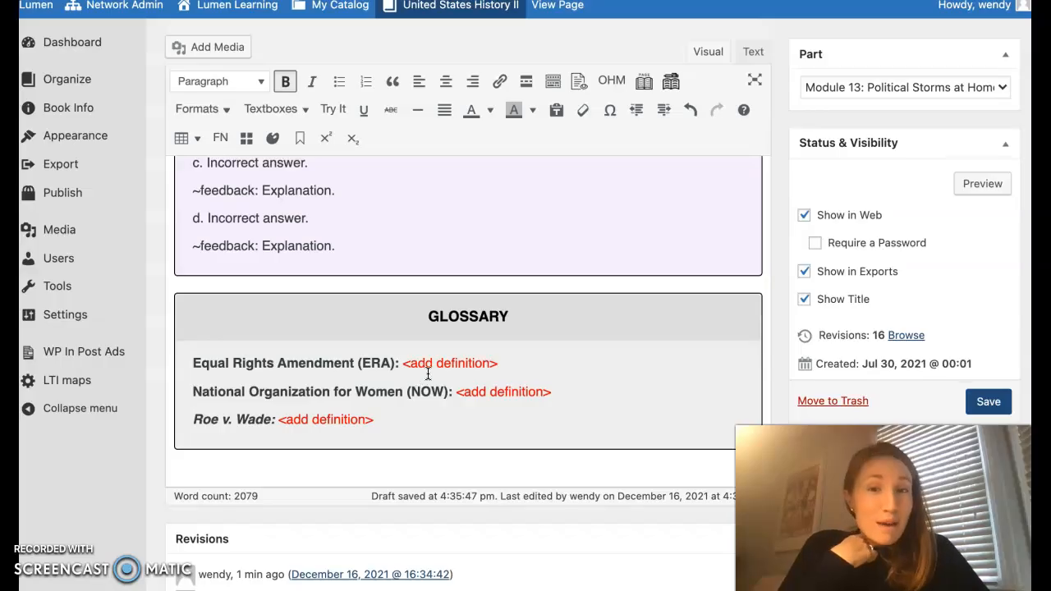
{"action": "left_click", "coordinate": [426, 319]}
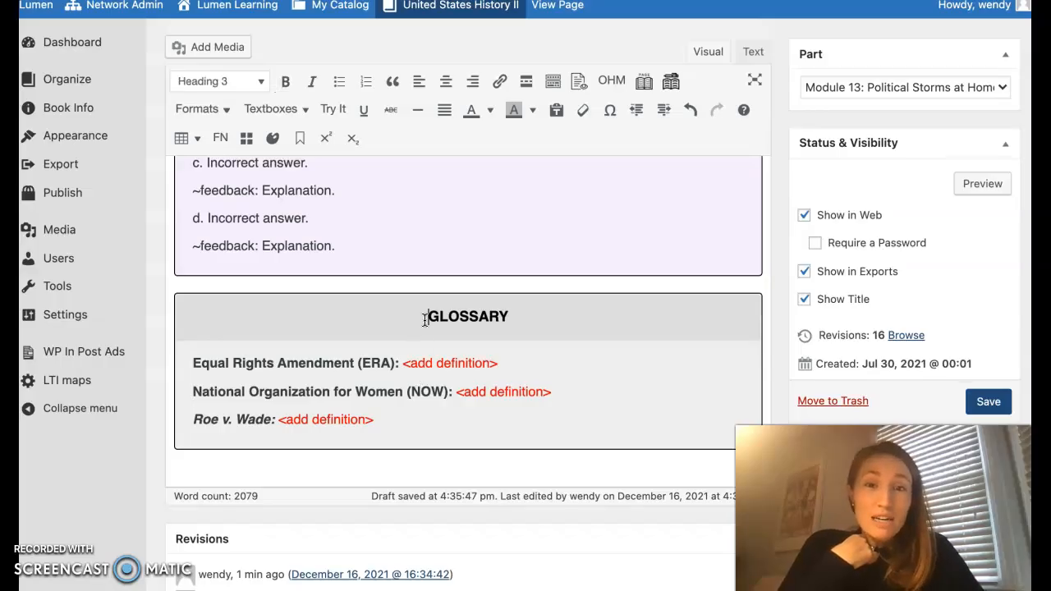
{"action": "key", "text": "Return"}
{"action": "key", "text": "Return"}
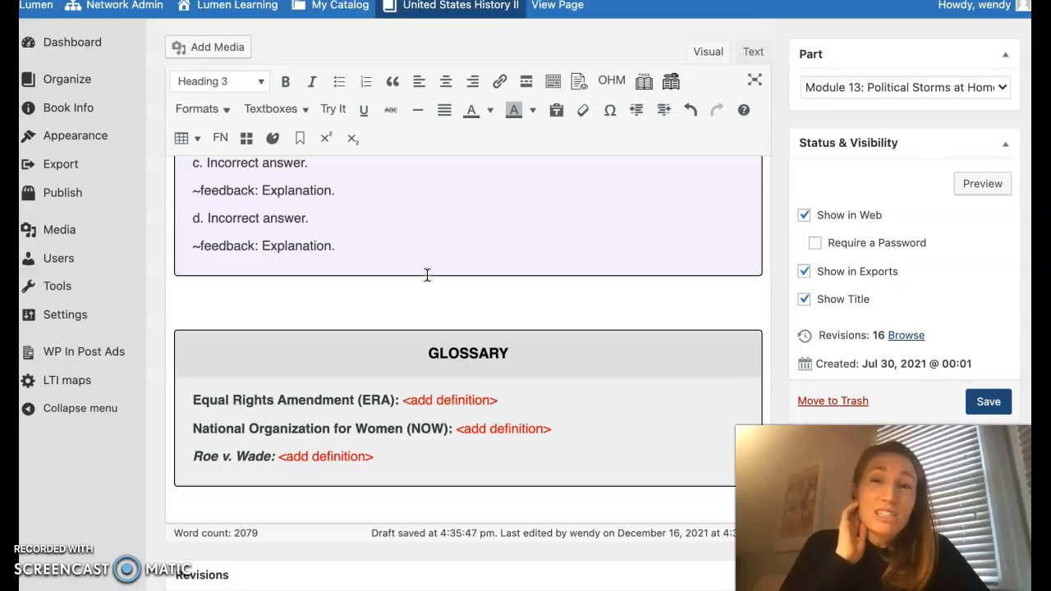
{"action": "left_click", "coordinate": [271, 108]}
{"action": "left_click", "coordinate": [293, 186]}
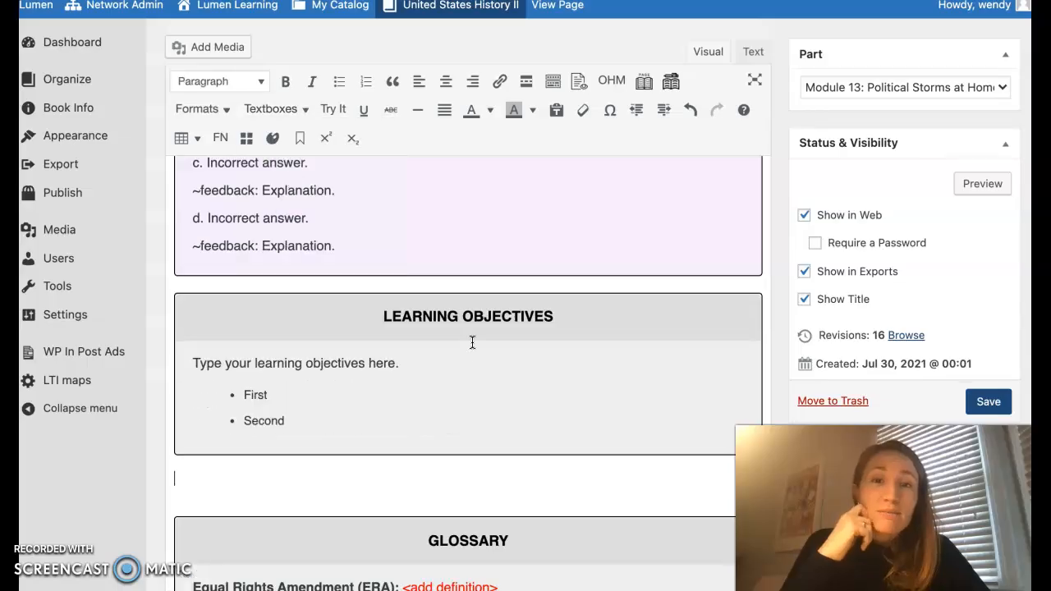
Change the heading of the inserted textbox from Learning Objectives to "GLOSSARY"
{"action": "triple_click", "coordinate": [459, 319]}
{"action": "type", "text": "GLOS"}
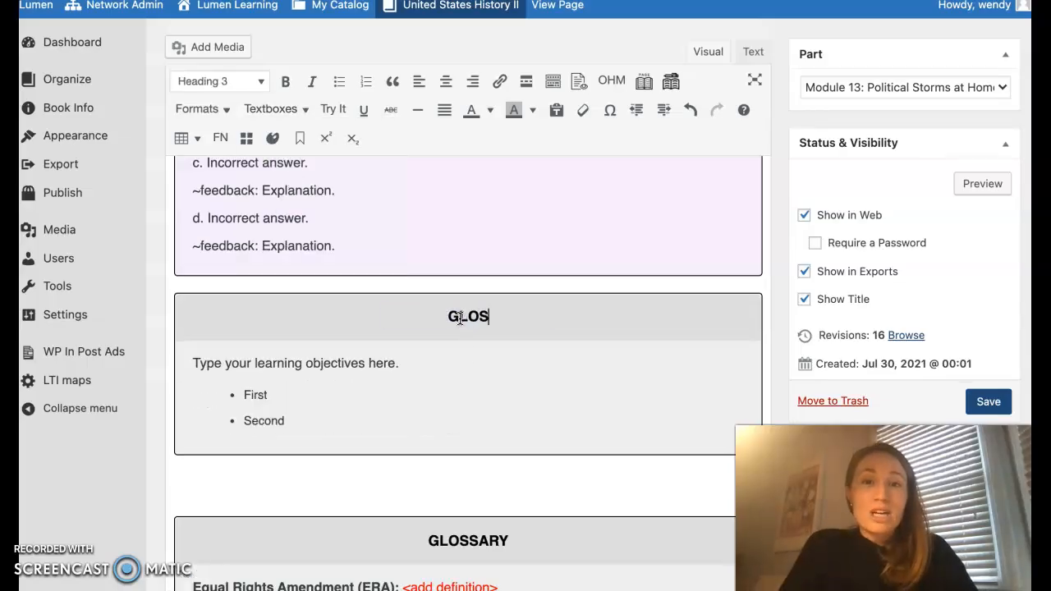
{"action": "type", "text": "SART"}
{"action": "key", "text": "BackSpace"}
{"action": "type", "text": "Y"}
{"action": "scroll", "coordinate": [446, 498], "scroll_direction": "down", "scroll_amount": 4}
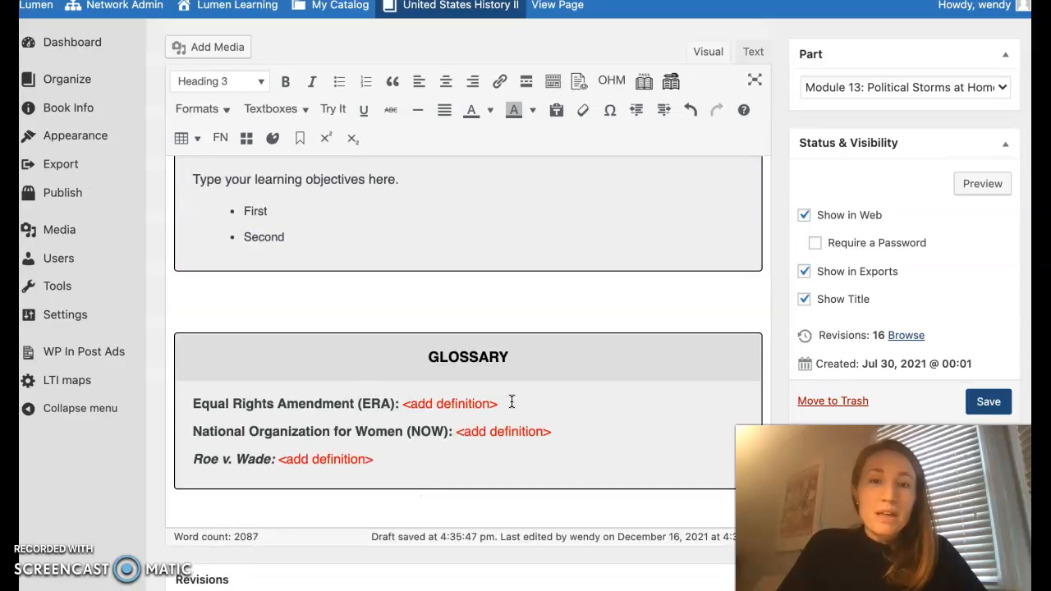
Delete the extra placeholder glossary box and the blank lines above the chapter's original glossary
{"action": "scroll", "coordinate": [501, 405], "scroll_direction": "up", "scroll_amount": 3}
{"action": "left_click_drag", "start_coordinate": [341, 396], "coordinate": [342, 271]}
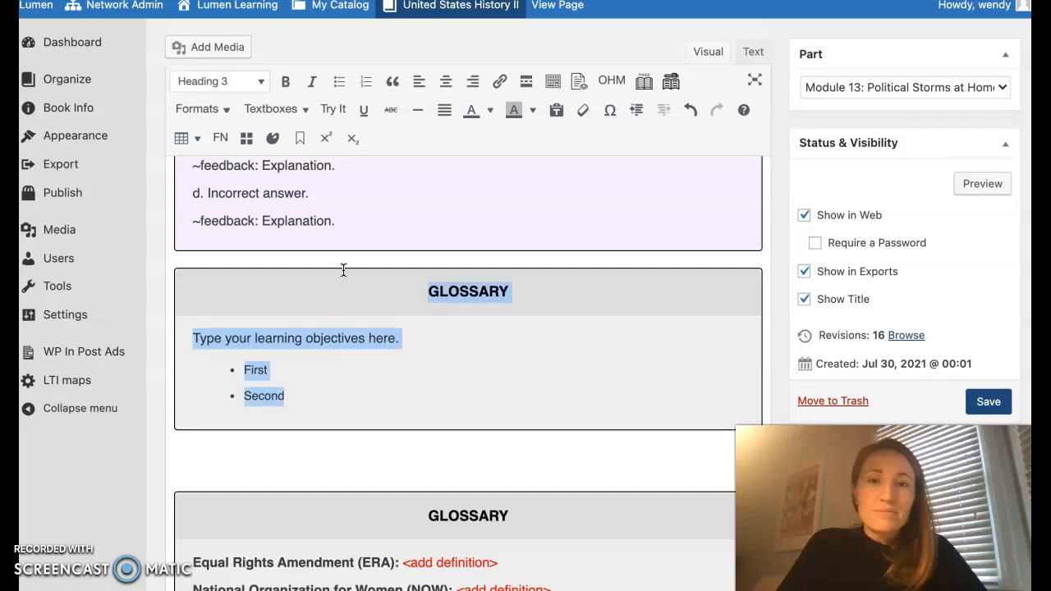
{"action": "key", "text": "BackSpace"}
{"action": "key", "text": "BackSpace"}
{"action": "key", "text": "BackSpace"}
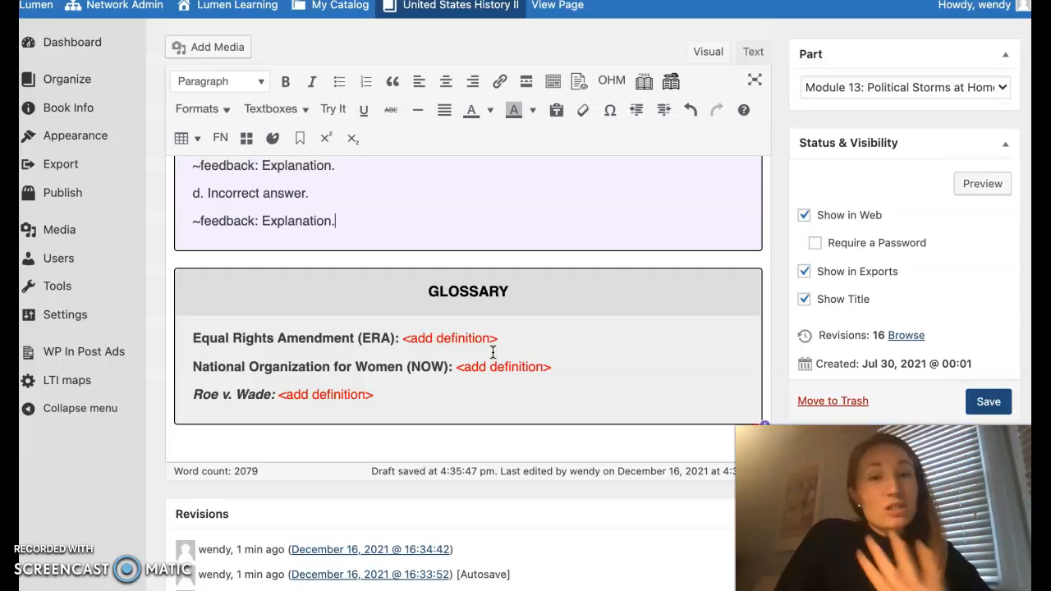
Compare the original learning objective at the start of the chapter with the two red alternatives suggested under it
{"action": "scroll", "coordinate": [526, 344], "scroll_direction": "up", "scroll_amount": 20}
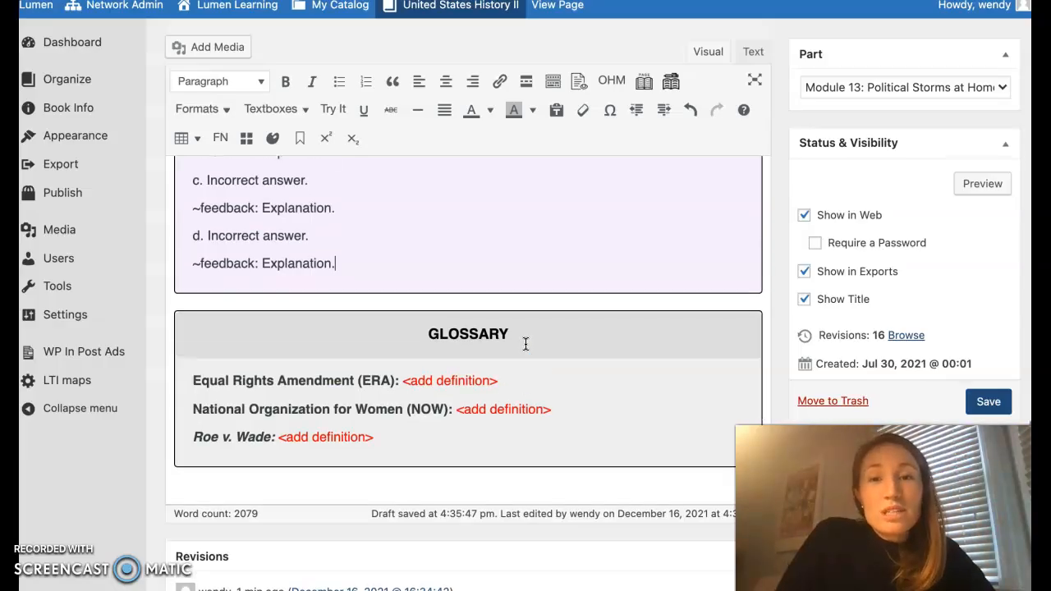
{"action": "scroll", "coordinate": [526, 344], "scroll_direction": "up", "scroll_amount": 15}
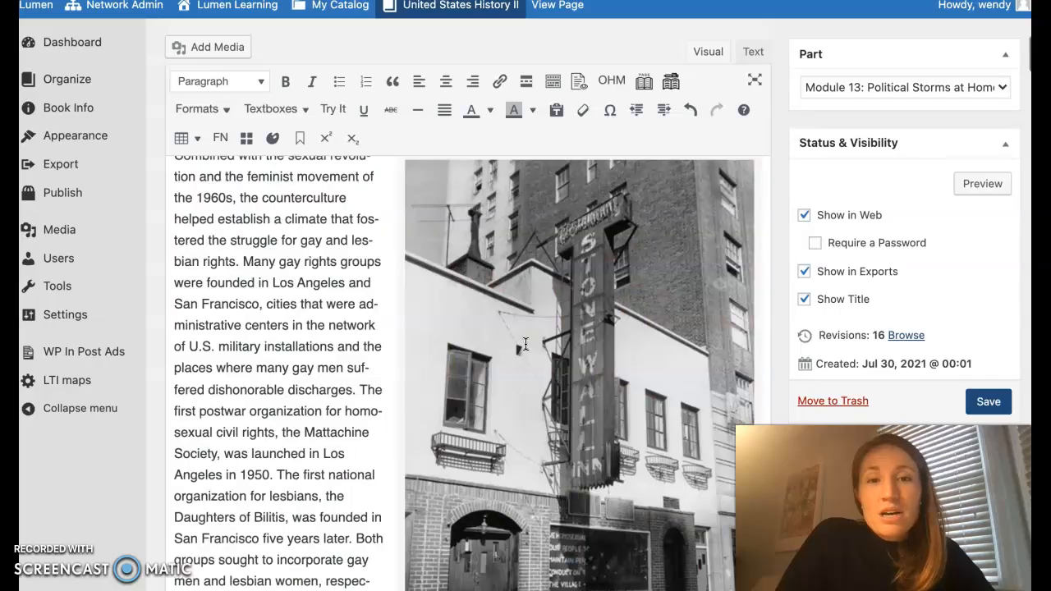
{"action": "scroll", "coordinate": [526, 344], "scroll_direction": "down", "scroll_amount": 4}
{"action": "scroll", "coordinate": [526, 344], "scroll_direction": "down", "scroll_amount": 2}
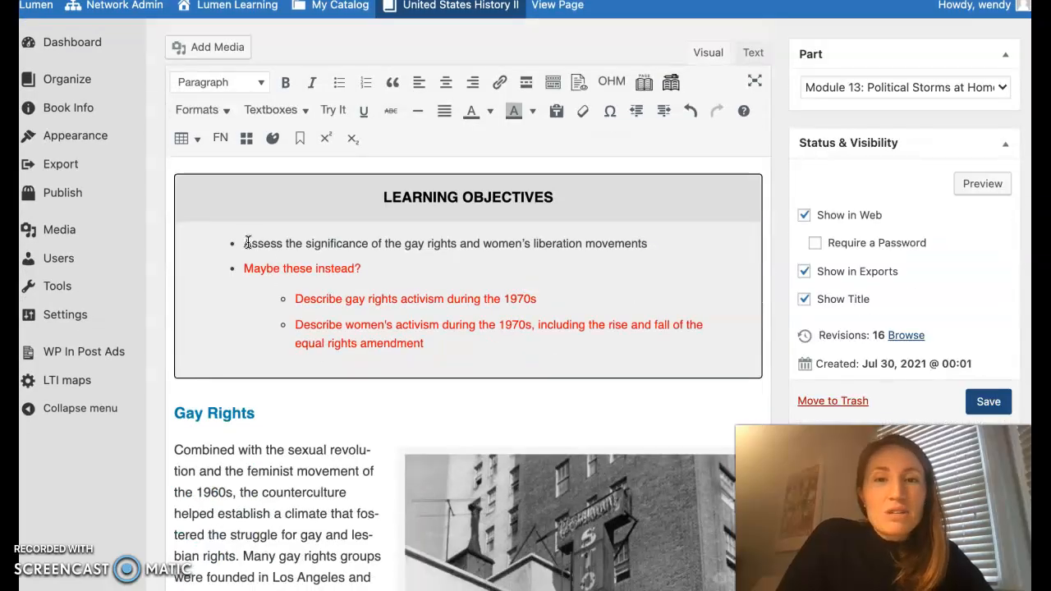
{"action": "left_click_drag", "start_coordinate": [248, 243], "coordinate": [637, 267]}
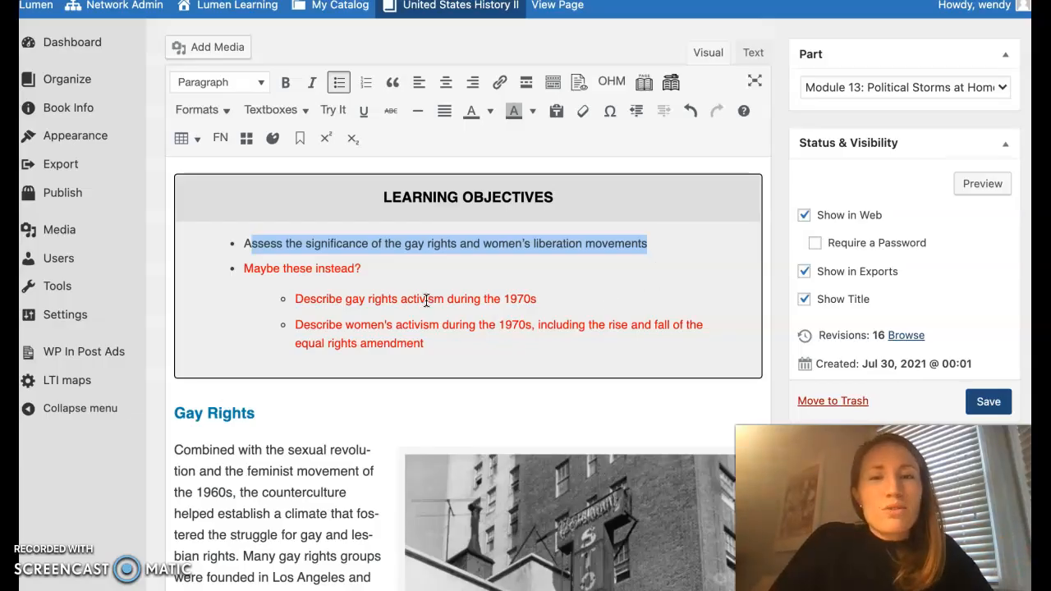
{"action": "left_click_drag", "start_coordinate": [430, 339], "coordinate": [291, 298]}
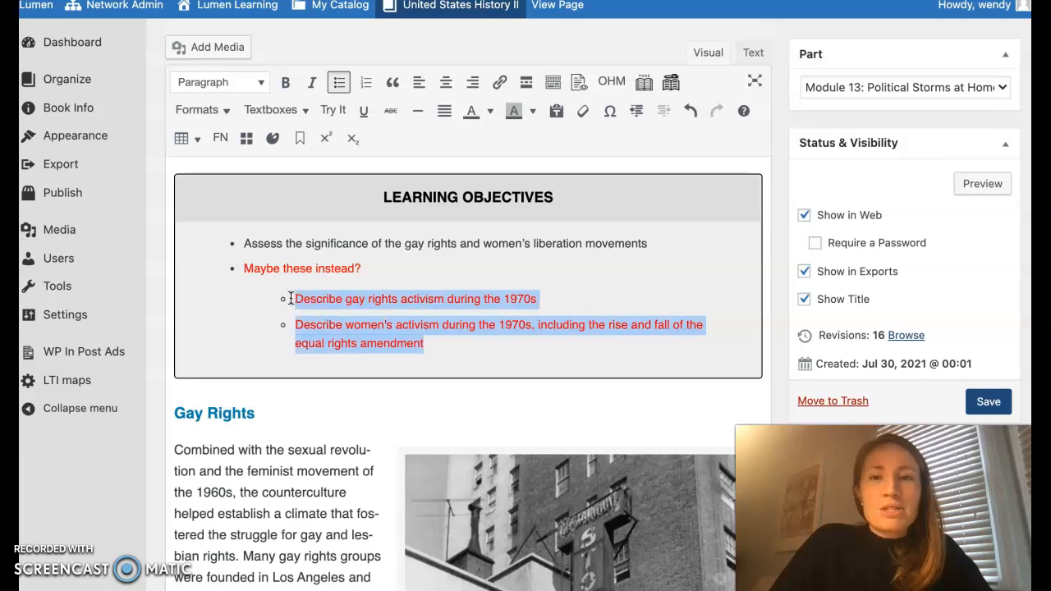
{"action": "left_click", "coordinate": [333, 442]}
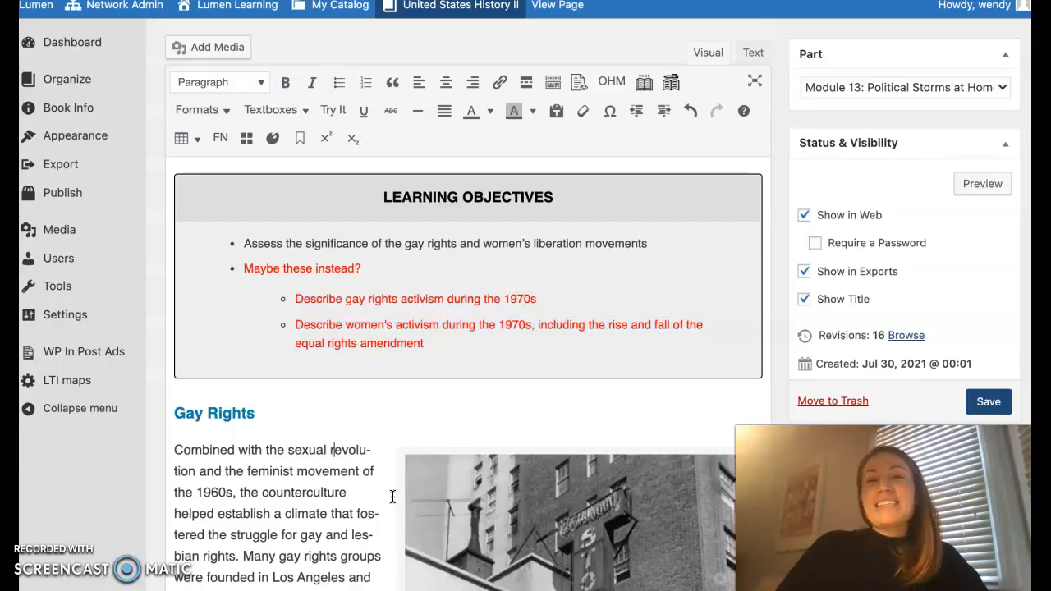
{"action": "scroll", "coordinate": [393, 496], "scroll_direction": "down", "scroll_amount": 2}
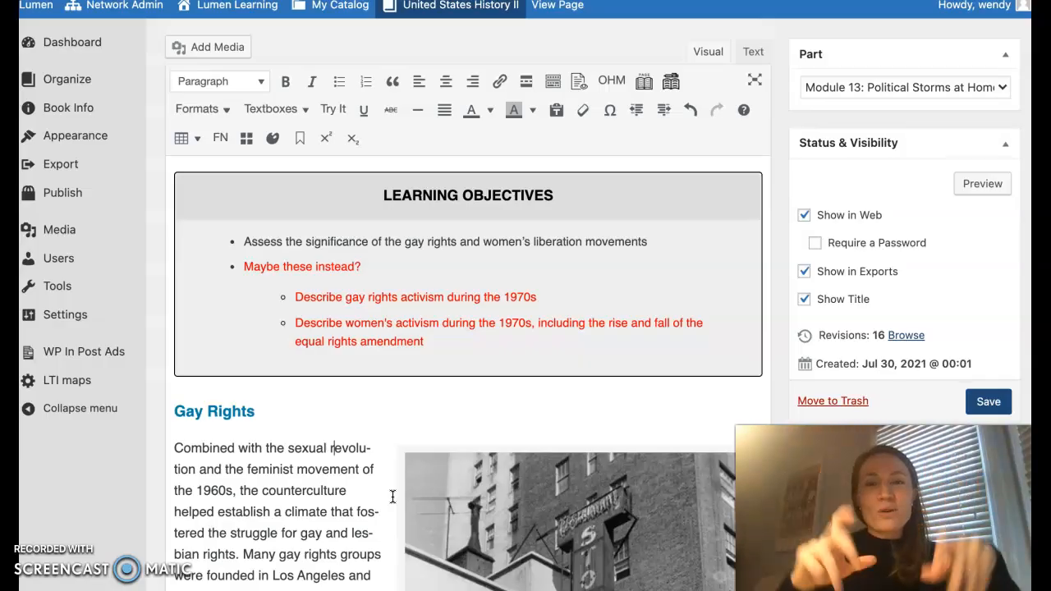
Examine the "*M" marker at the end of the chapter title, along with the learning objectives box
{"action": "scroll", "coordinate": [439, 415], "scroll_direction": "up", "scroll_amount": 3}
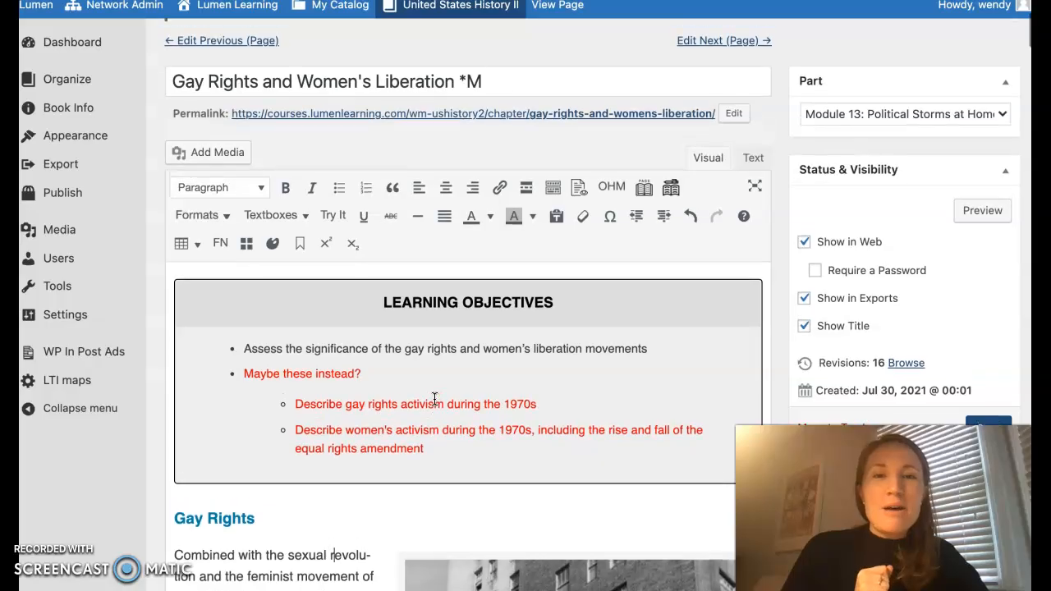
{"action": "left_click_drag", "start_coordinate": [494, 87], "coordinate": [465, 87]}
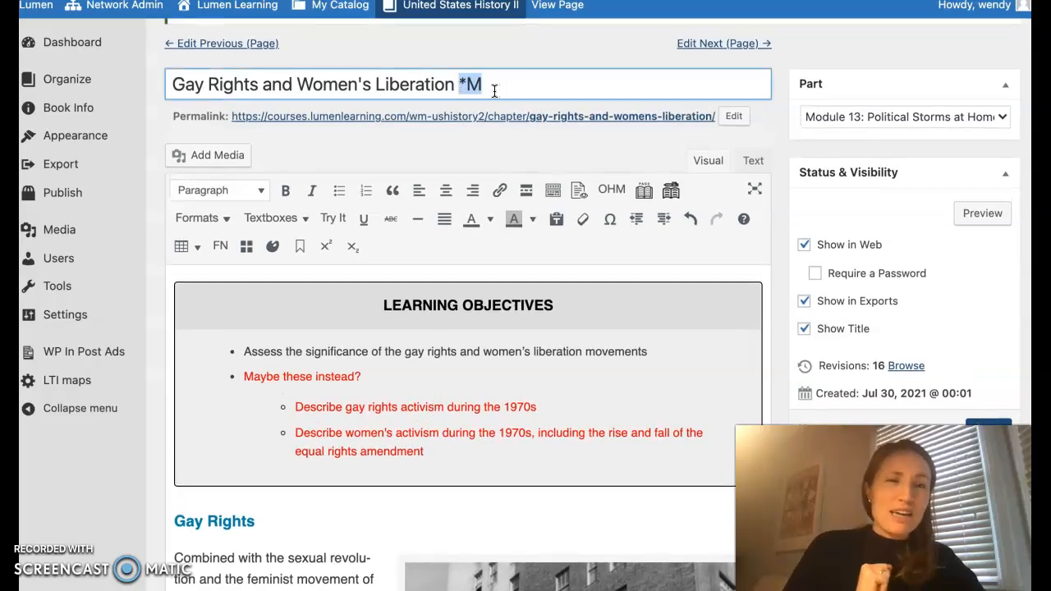
{"action": "scroll", "coordinate": [384, 464], "scroll_direction": "down", "scroll_amount": 1}
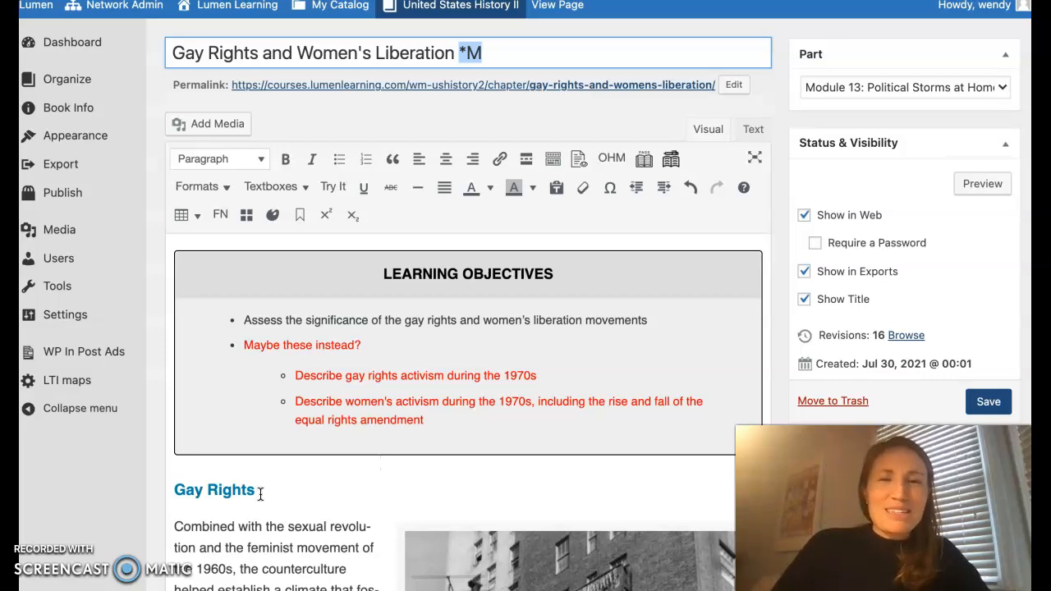
{"action": "scroll", "coordinate": [248, 497], "scroll_direction": "down", "scroll_amount": 1}
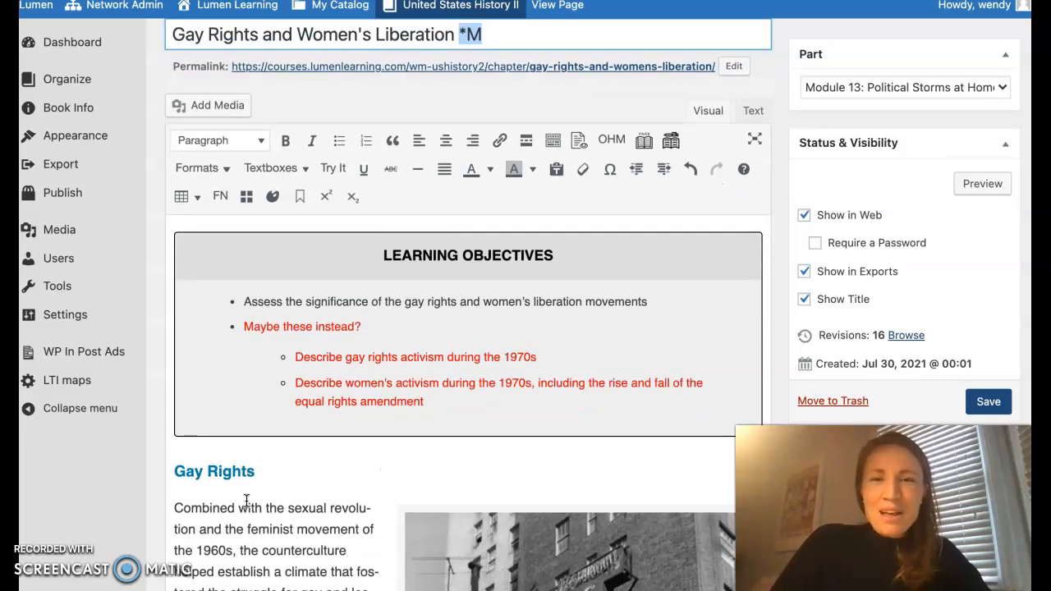
{"action": "scroll", "coordinate": [246, 501], "scroll_direction": "down", "scroll_amount": 2}
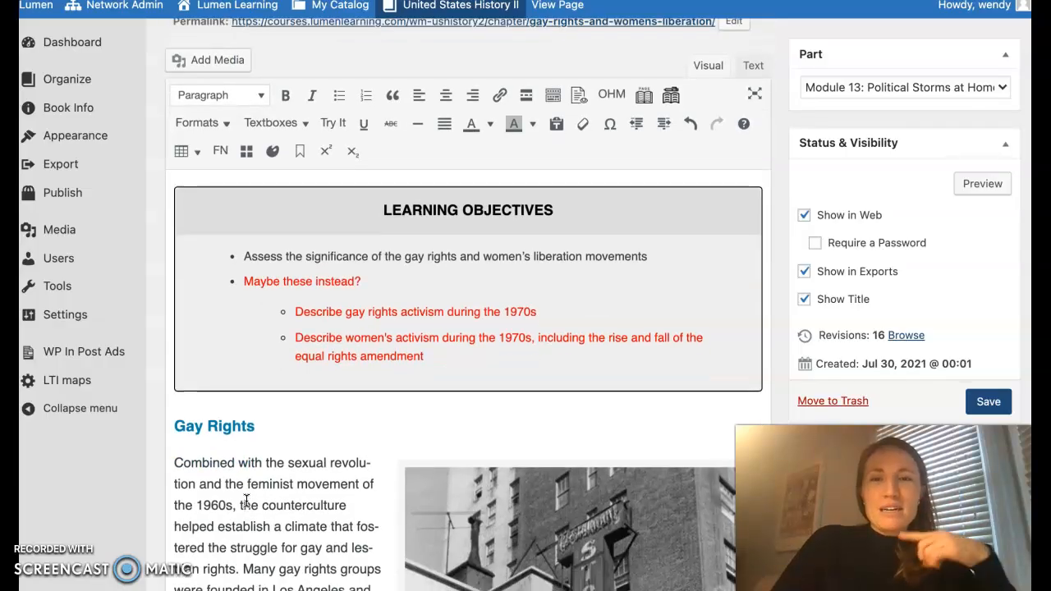
{"action": "scroll", "coordinate": [448, 145], "scroll_direction": "up", "scroll_amount": 4}
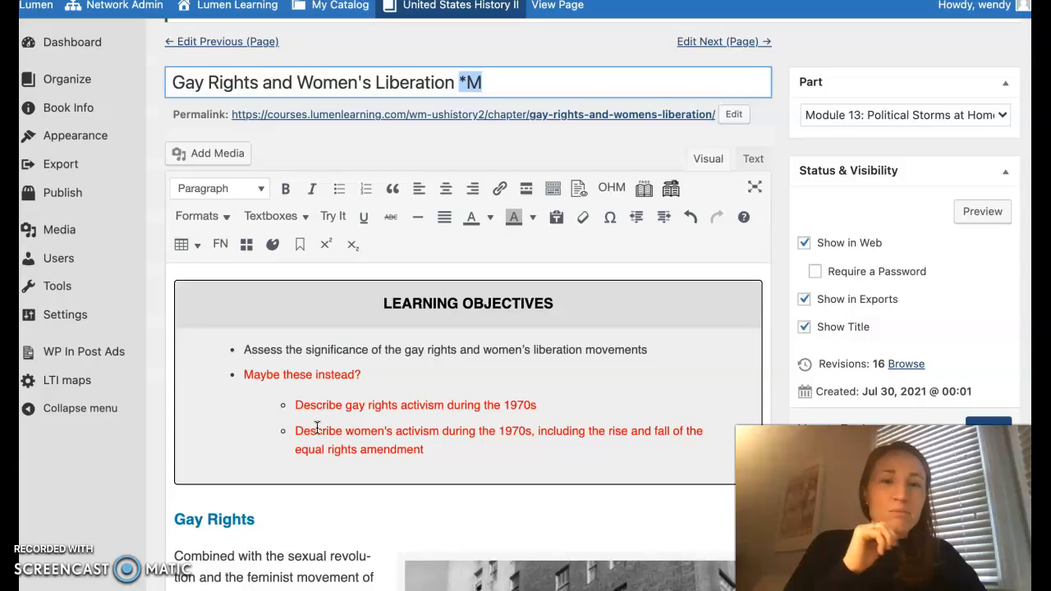
Add the reply "Yes, I like this one." after the red "Maybe this?" note in the Stonewall WATCH IT box
{"action": "scroll", "coordinate": [317, 428], "scroll_direction": "down", "scroll_amount": 20}
{"action": "scroll", "coordinate": [317, 428], "scroll_direction": "down", "scroll_amount": 10}
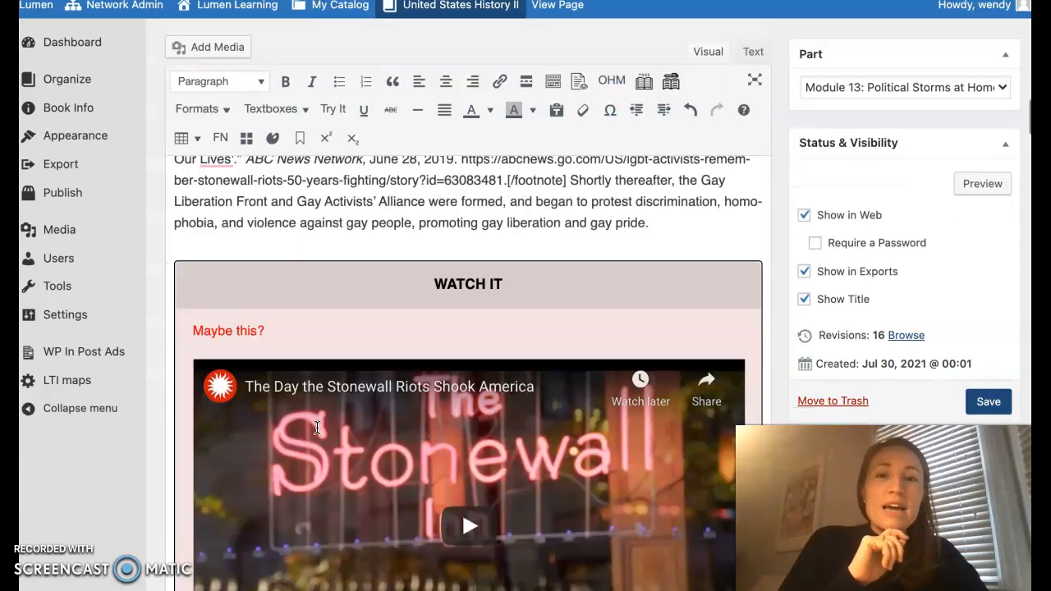
{"action": "scroll", "coordinate": [343, 369], "scroll_direction": "up", "scroll_amount": 2}
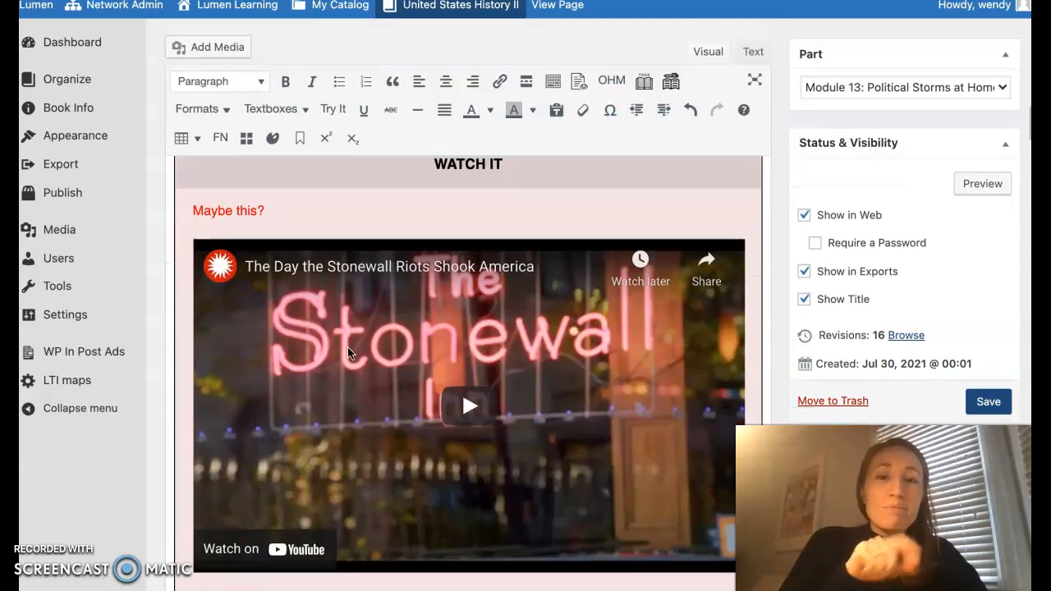
{"action": "scroll", "coordinate": [391, 374], "scroll_direction": "down", "scroll_amount": 1}
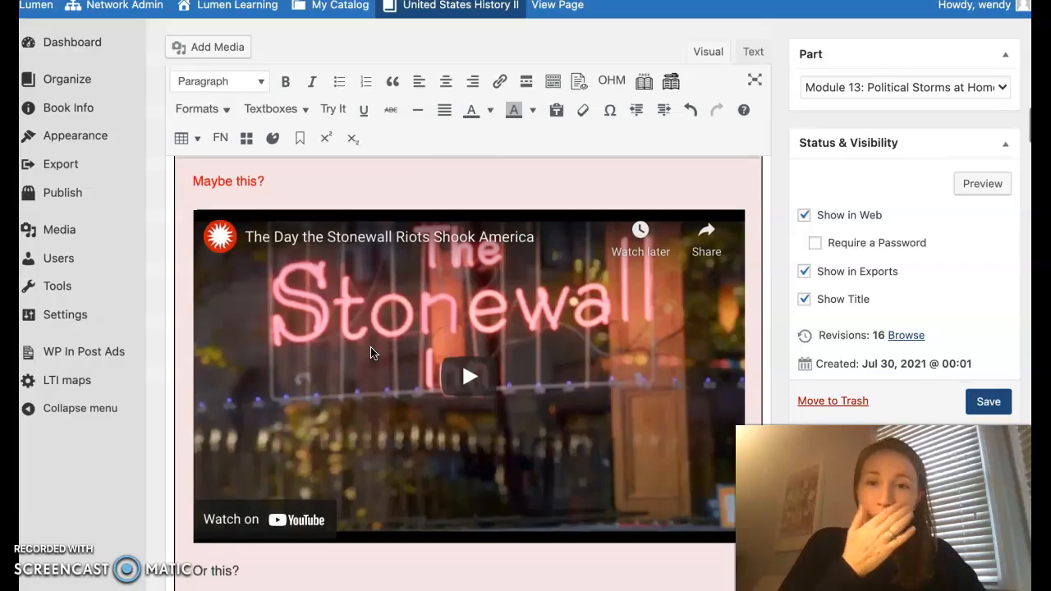
{"action": "scroll", "coordinate": [371, 354], "scroll_direction": "up", "scroll_amount": 2}
{"action": "left_click", "coordinate": [272, 217]}
{"action": "scroll", "coordinate": [294, 321], "scroll_direction": "down", "scroll_amount": 4}
{"action": "left_click", "coordinate": [304, 446]}
{"action": "key", "text": "BackSpace"}
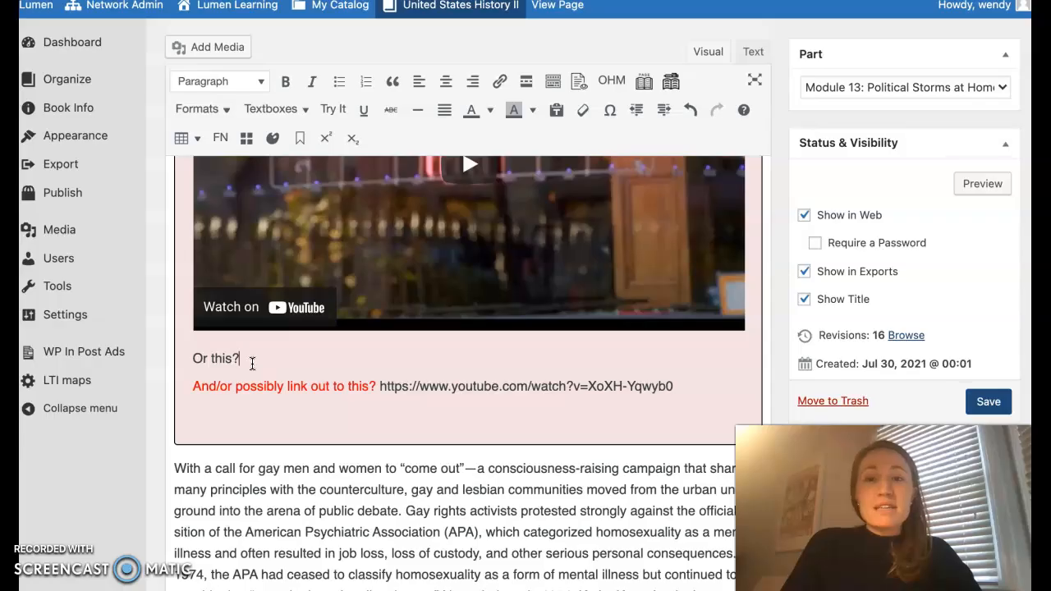
{"action": "key", "text": "ctrl+z"}
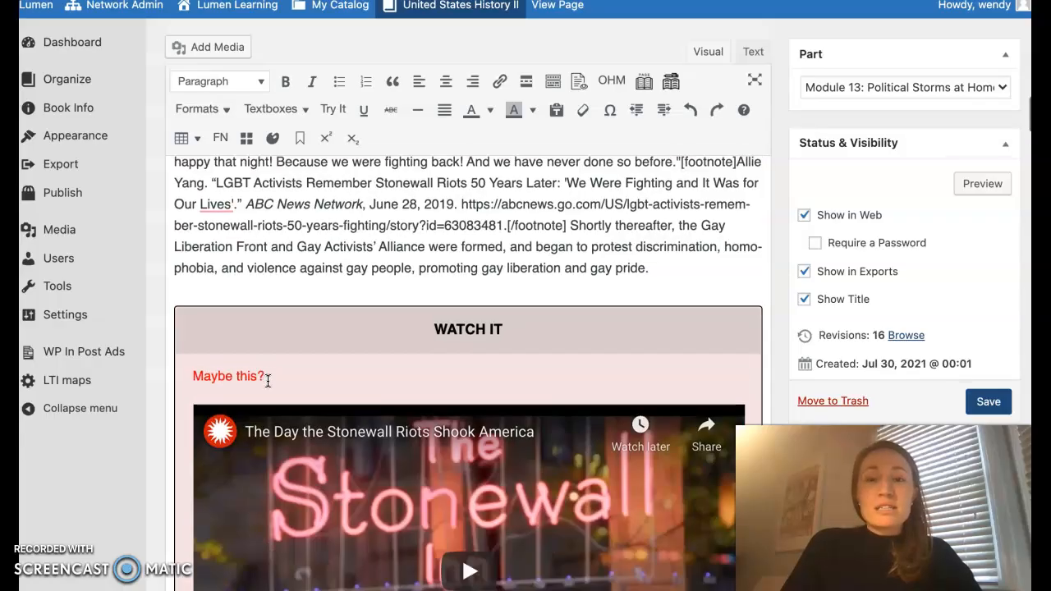
{"action": "type", "text": "kt his one."}
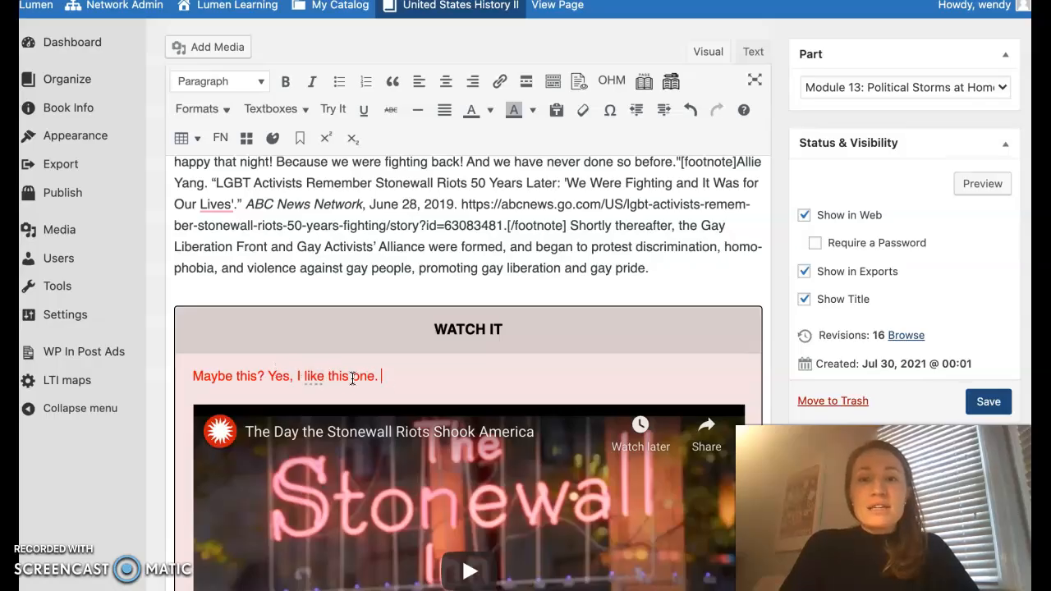
Recolor the reply "Yes, I like this one." black to set it apart from the red note
{"action": "left_click_drag", "start_coordinate": [381, 376], "coordinate": [267, 376]}
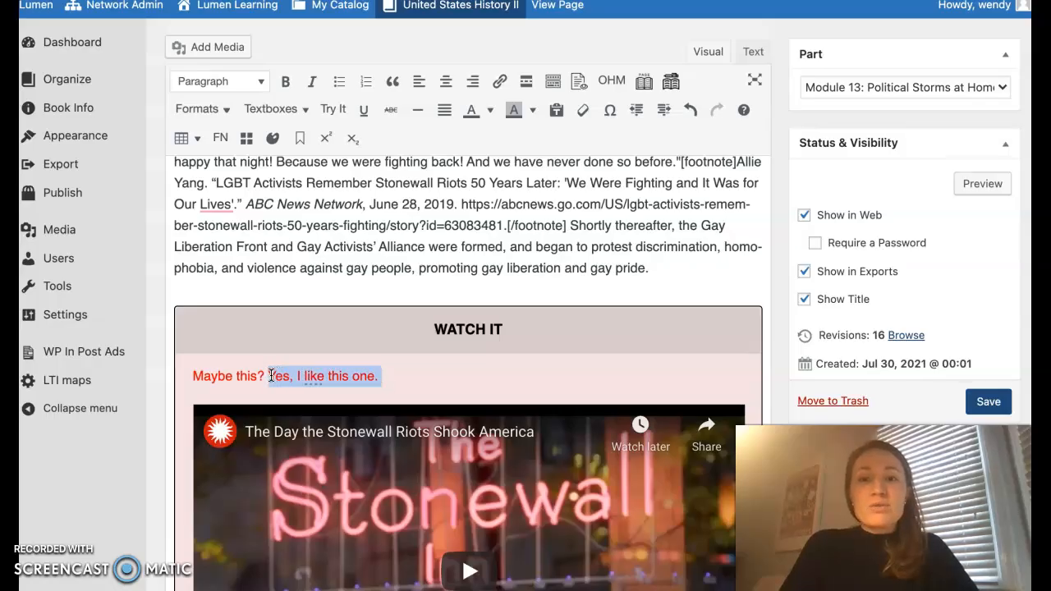
{"action": "left_click", "coordinate": [470, 110]}
{"action": "left_click", "coordinate": [469, 345]}
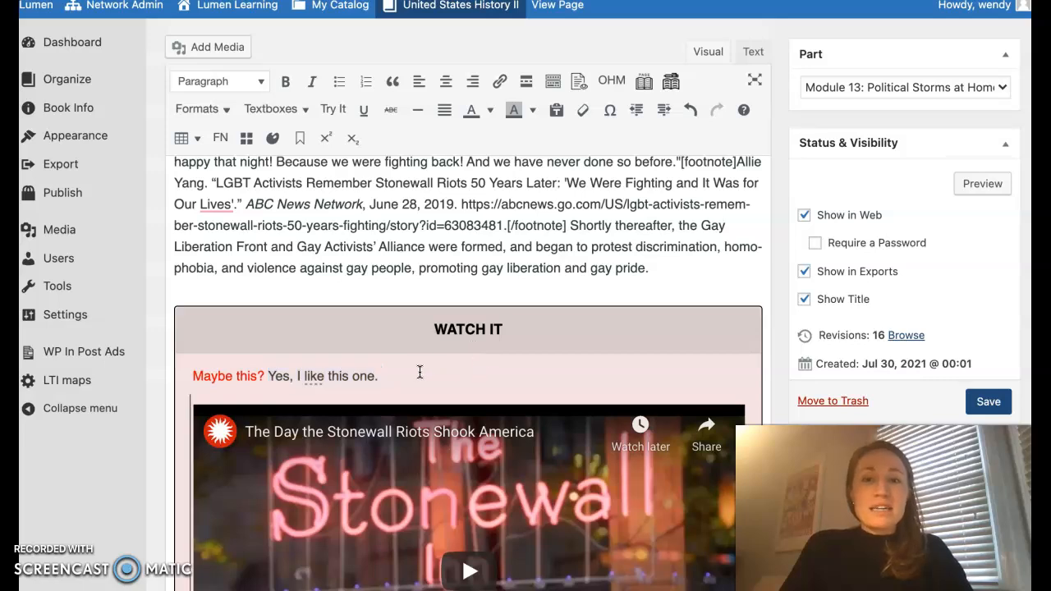
Add the line "The Stonewall Riots were this and this..." between the reply and the video, and color it green
{"action": "key", "text": "Return"}
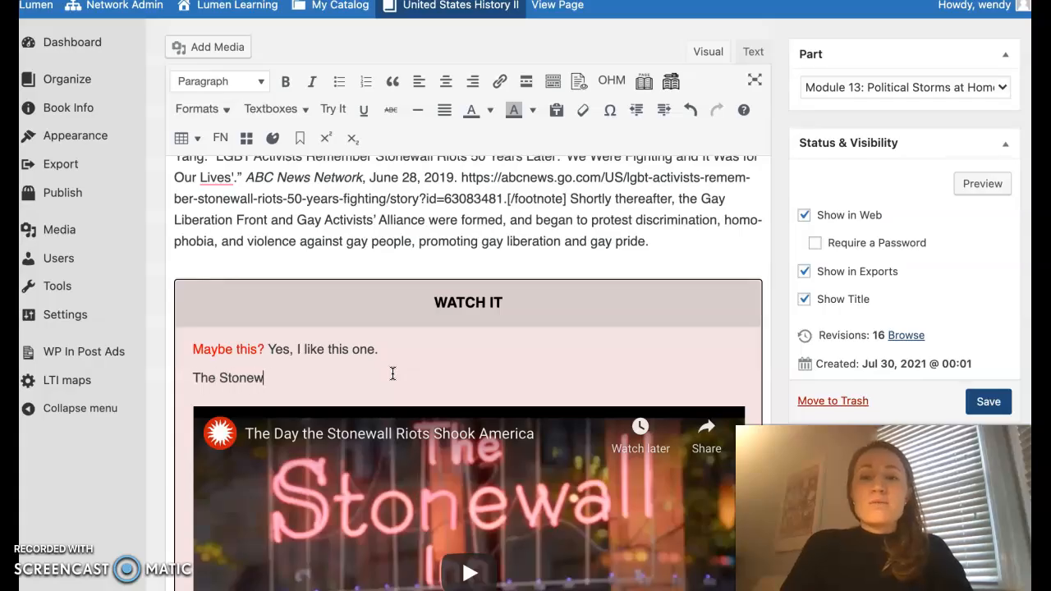
{"action": "type", "text": "The Stonewall Riots were this and this..."}
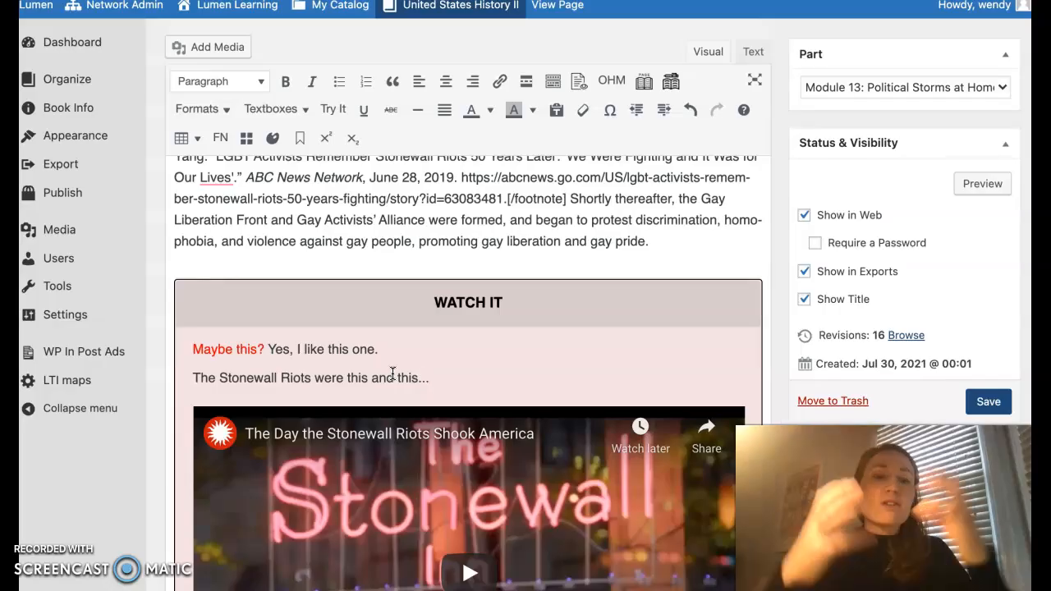
{"action": "triple_click", "coordinate": [344, 376]}
{"action": "left_click", "coordinate": [488, 110]}
{"action": "left_click", "coordinate": [473, 175]}
{"action": "left_click", "coordinate": [397, 367]}
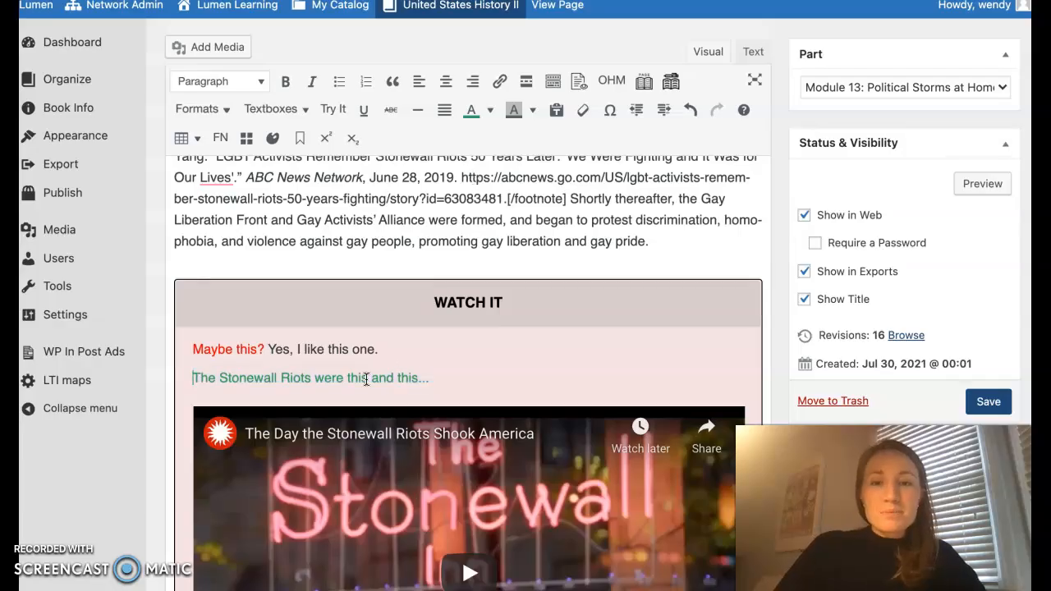
Look through the chapter from the Stonewall WATCH IT box down to the Equal Rights Amendment video and the glossary
{"action": "scroll", "coordinate": [395, 399], "scroll_direction": "down", "scroll_amount": 1}
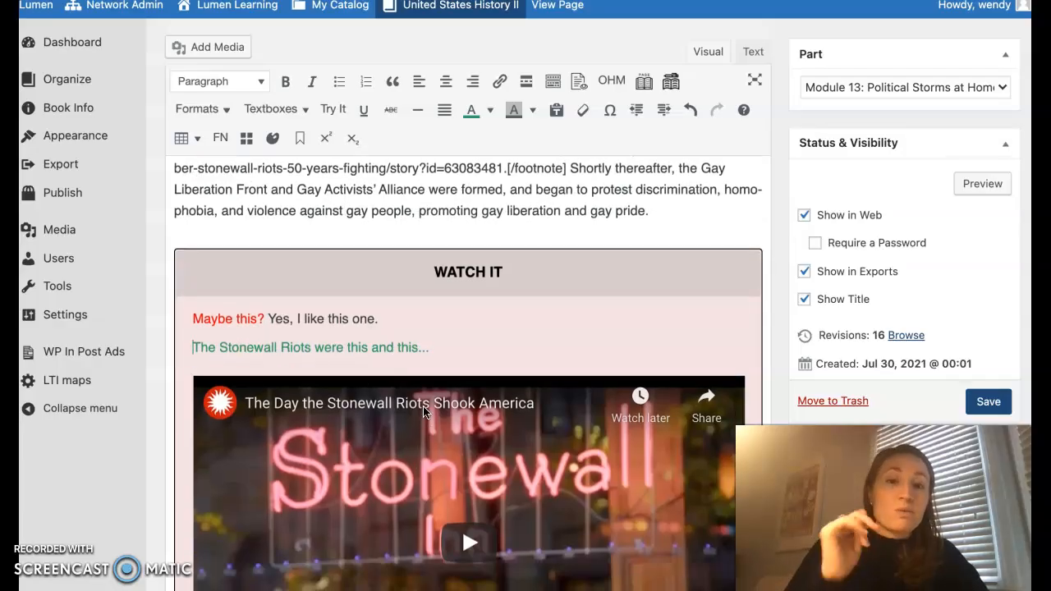
{"action": "scroll", "coordinate": [424, 411], "scroll_direction": "down", "scroll_amount": 2}
{"action": "left_click", "coordinate": [413, 430]}
{"action": "scroll", "coordinate": [413, 430], "scroll_direction": "down", "scroll_amount": 1}
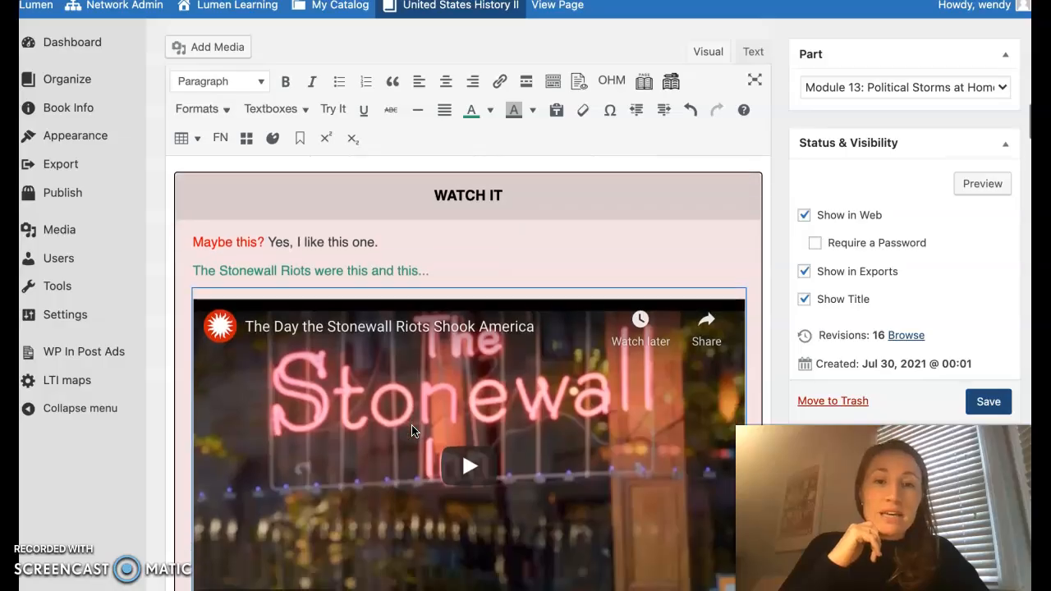
{"action": "scroll", "coordinate": [412, 429], "scroll_direction": "down", "scroll_amount": 15}
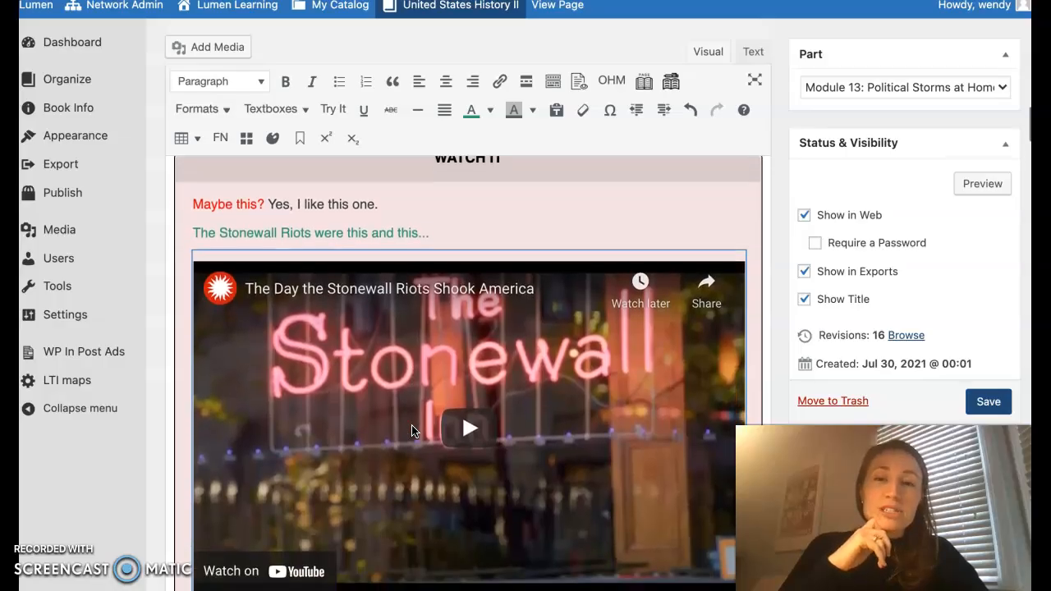
{"action": "scroll", "coordinate": [411, 430], "scroll_direction": "down", "scroll_amount": 15}
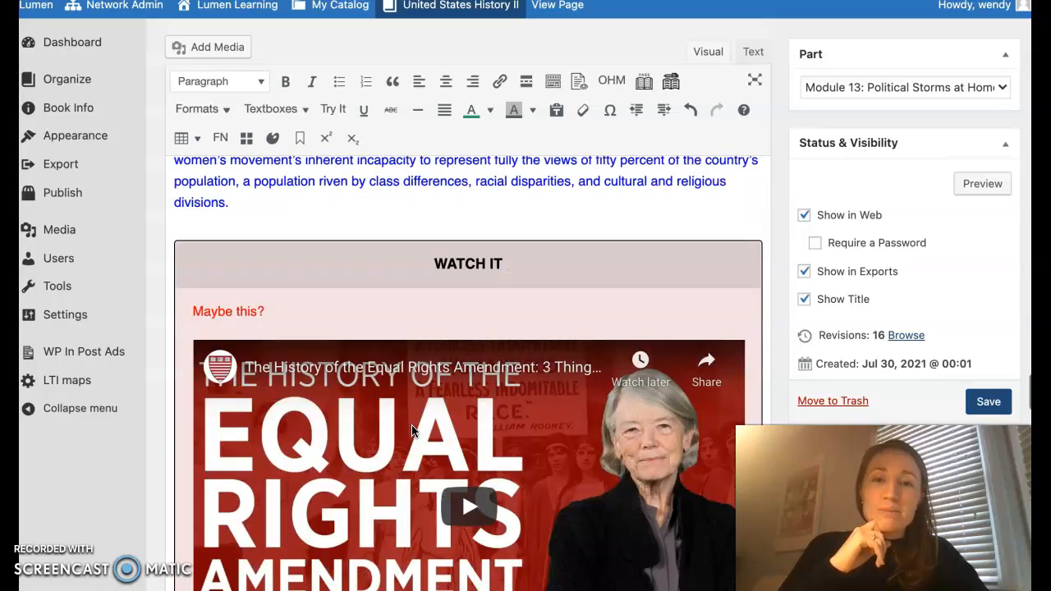
{"action": "scroll", "coordinate": [411, 430], "scroll_direction": "down", "scroll_amount": 3}
{"action": "scroll", "coordinate": [411, 431], "scroll_direction": "up", "scroll_amount": 15}
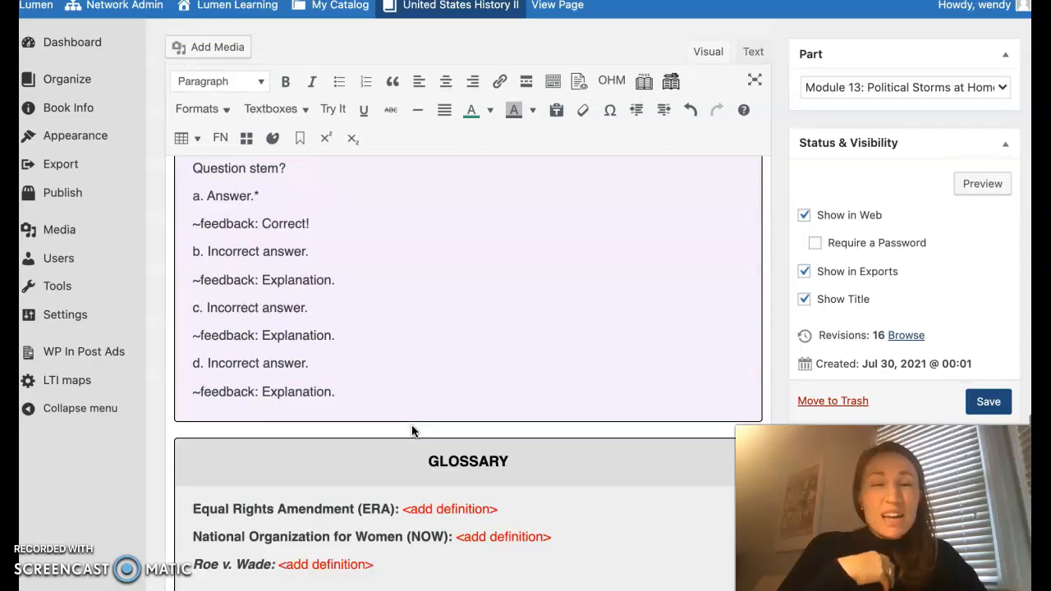
{"action": "scroll", "coordinate": [412, 424], "scroll_direction": "up", "scroll_amount": 20}
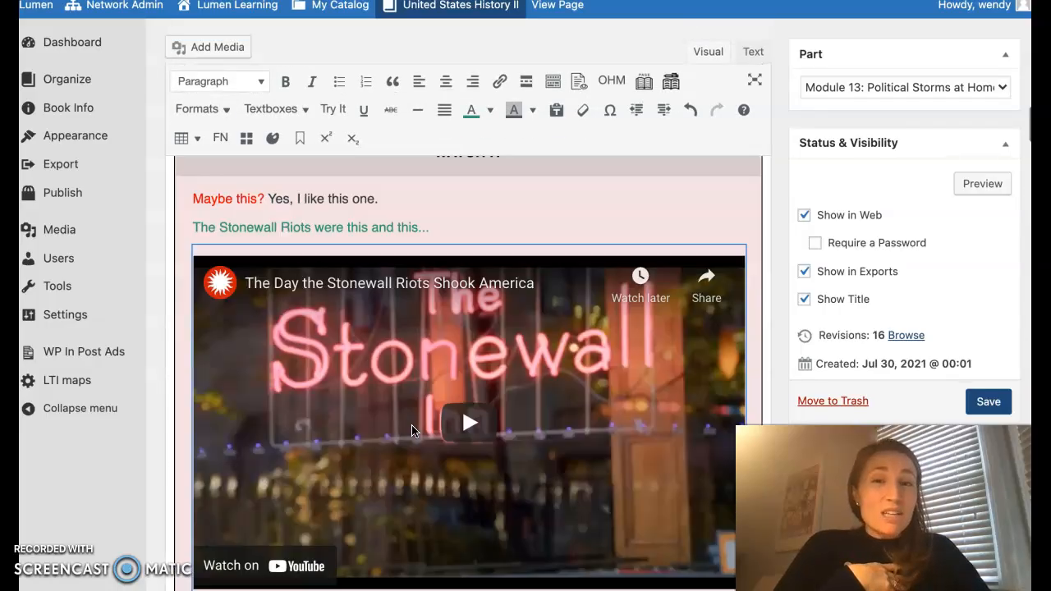
{"action": "scroll", "coordinate": [427, 409], "scroll_direction": "down", "scroll_amount": 3}
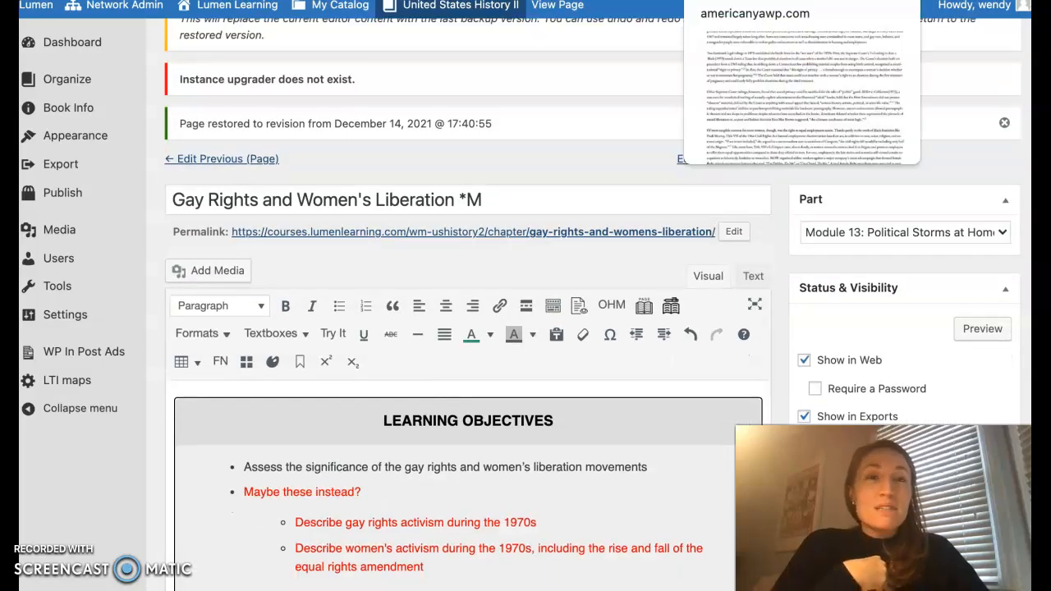
Switch to the American Yawp page and save its Watts riot arrest photo to Downloads as Watts-Riot-1
{"action": "left_click", "coordinate": [739, 0]}
{"action": "scroll", "coordinate": [653, 305], "scroll_direction": "up", "scroll_amount": 20}
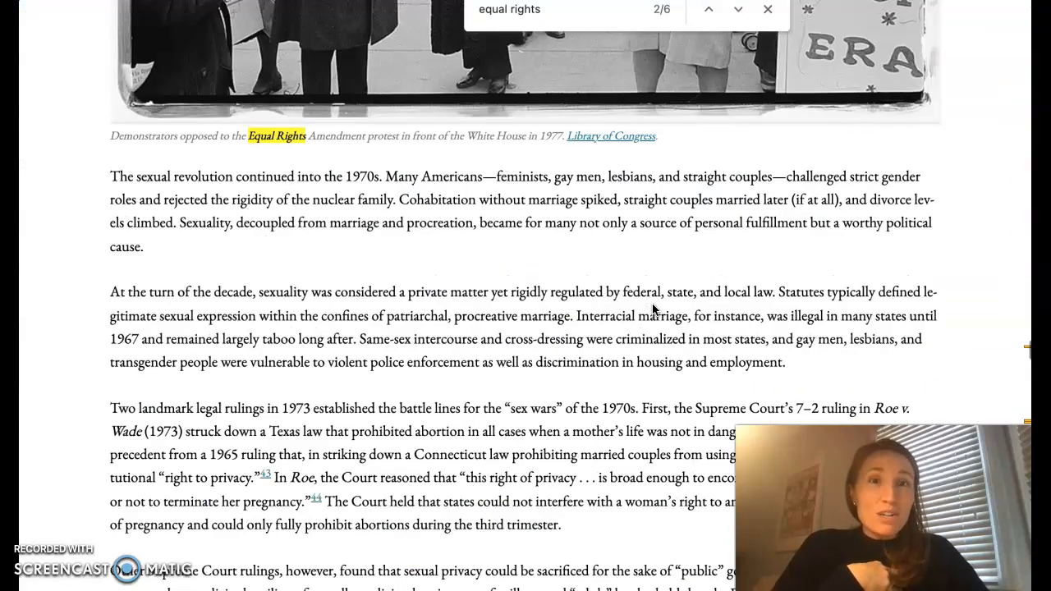
{"action": "scroll", "coordinate": [652, 309], "scroll_direction": "up", "scroll_amount": 20}
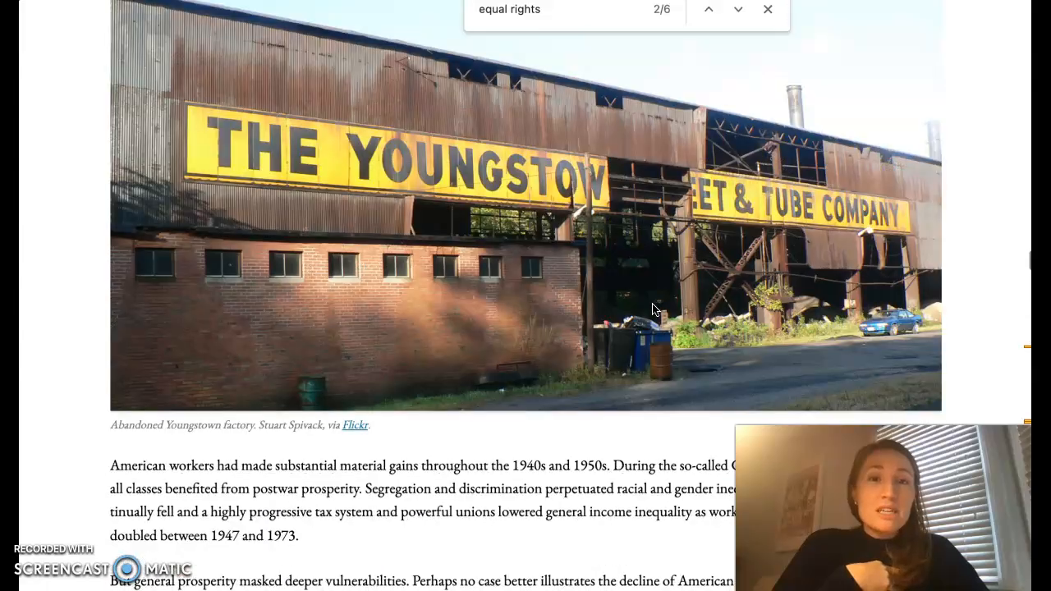
{"action": "scroll", "coordinate": [655, 309], "scroll_direction": "up", "scroll_amount": 20}
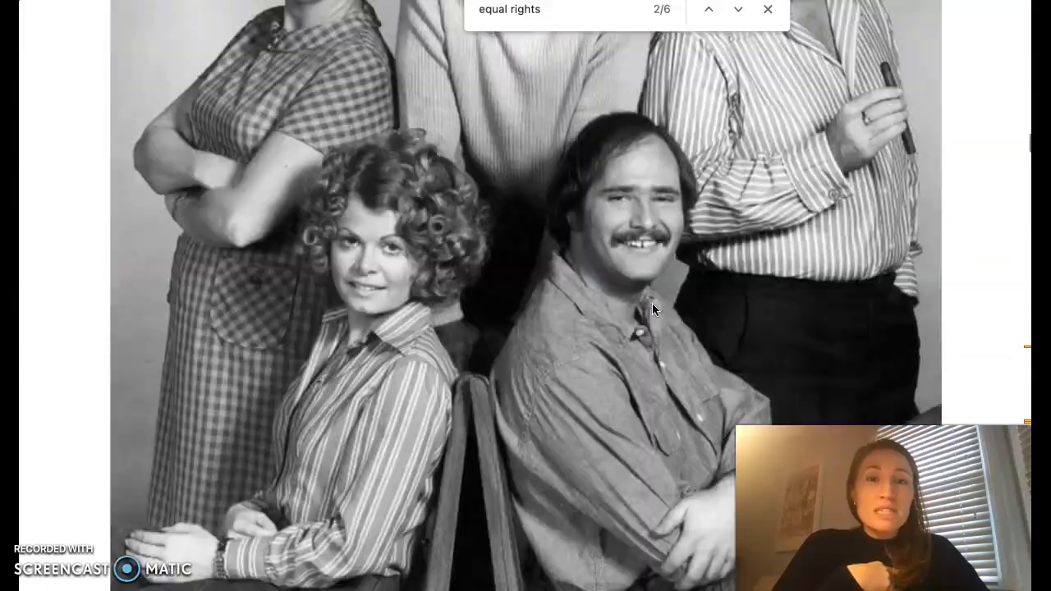
{"action": "scroll", "coordinate": [654, 309], "scroll_direction": "up", "scroll_amount": 20}
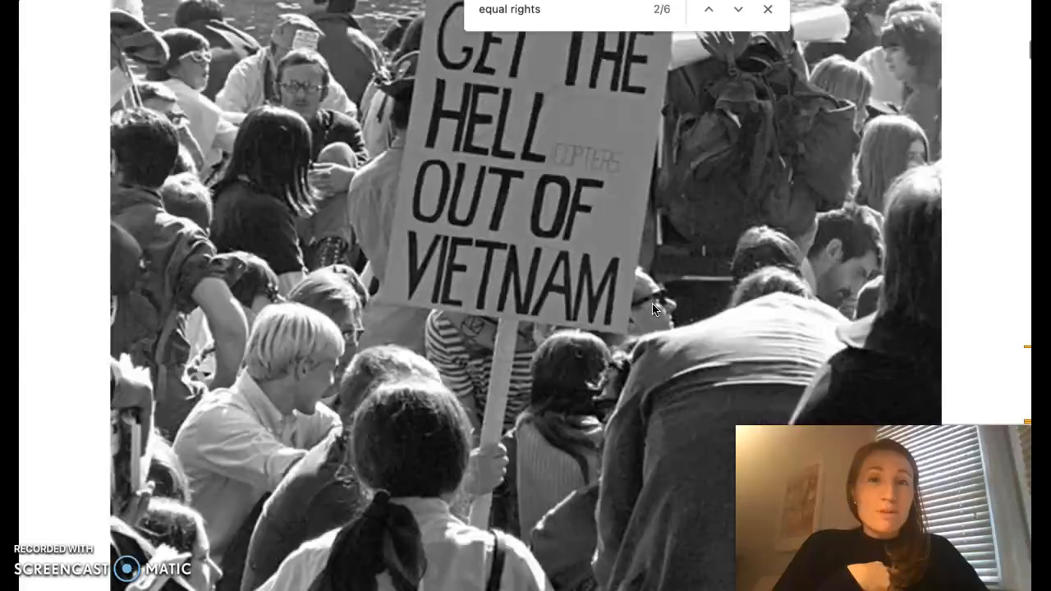
{"action": "scroll", "coordinate": [652, 308], "scroll_direction": "down", "scroll_amount": 20}
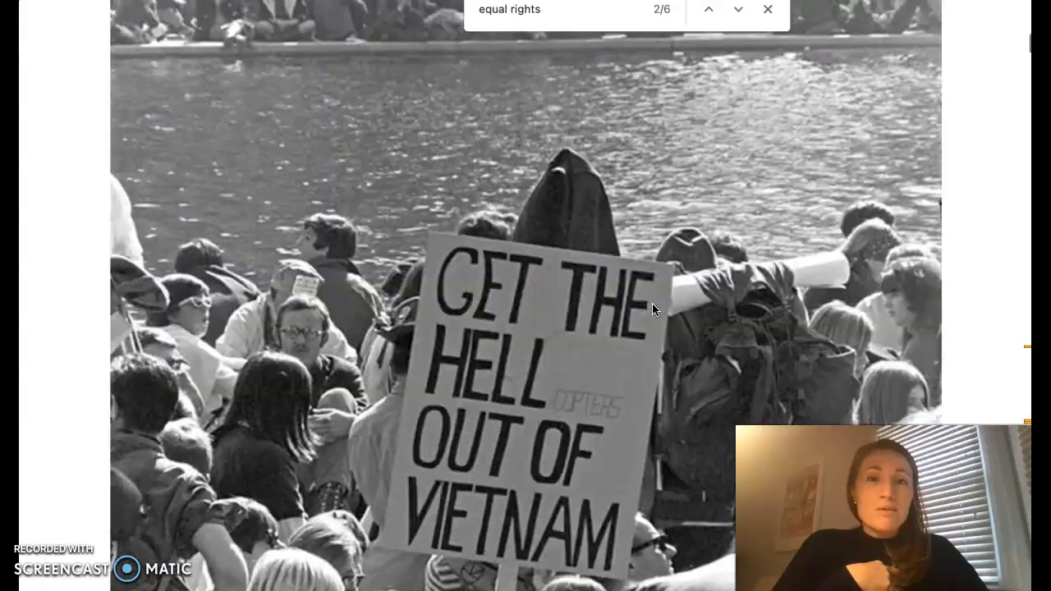
{"action": "scroll", "coordinate": [652, 305], "scroll_direction": "up", "scroll_amount": 15}
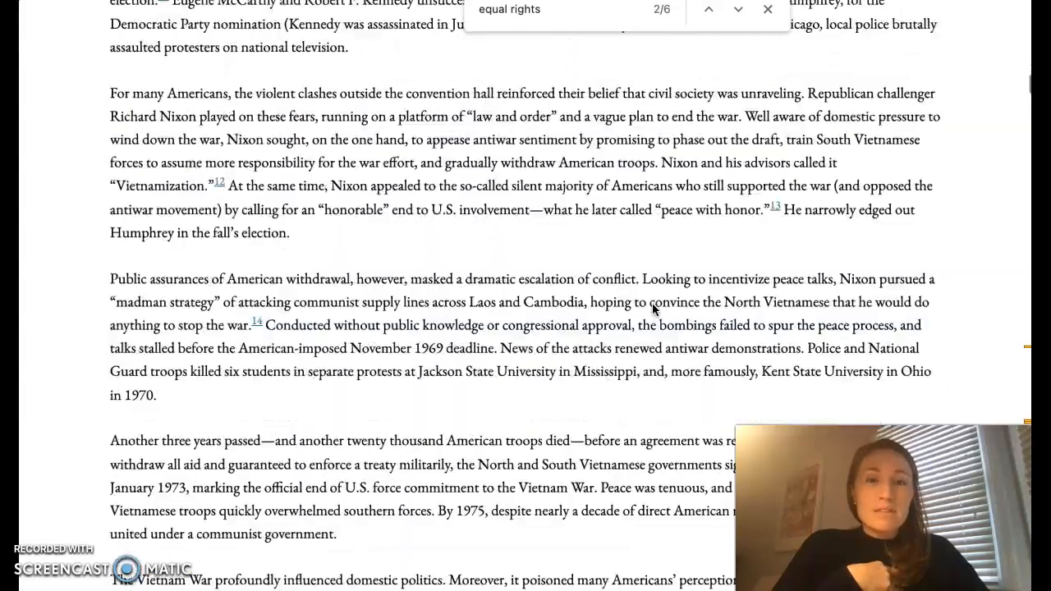
{"action": "scroll", "coordinate": [575, 303], "scroll_direction": "down", "scroll_amount": 15}
{"action": "right_click", "coordinate": [545, 299]}
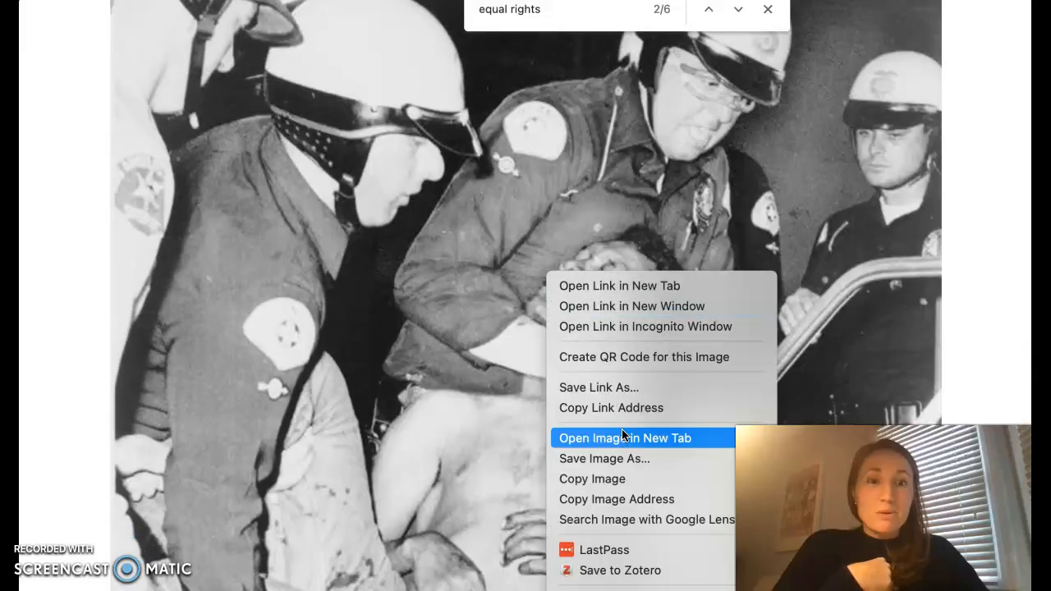
{"action": "left_click", "coordinate": [619, 459]}
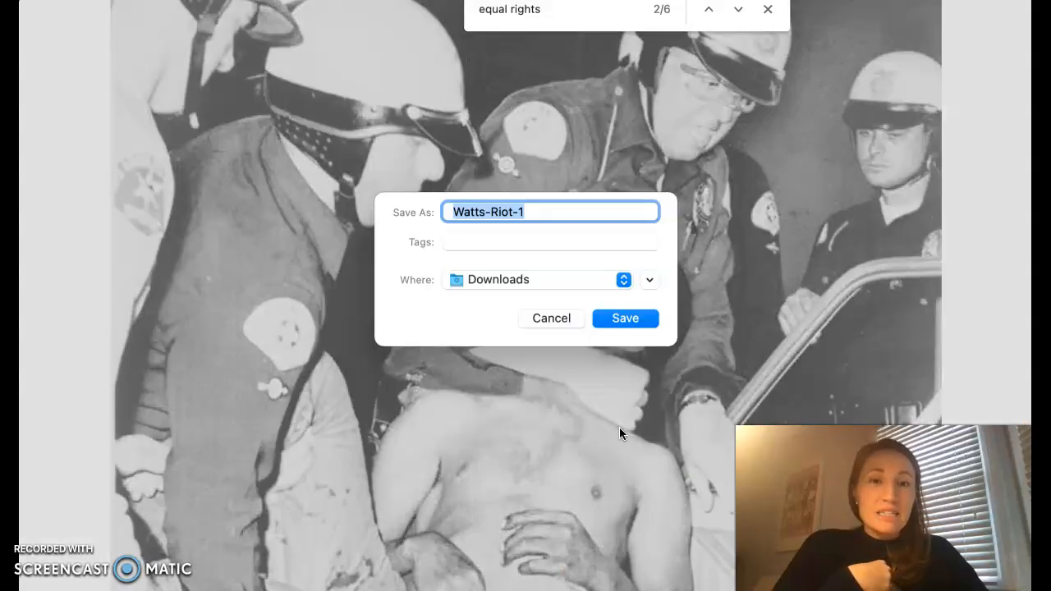
{"action": "left_click", "coordinate": [632, 333]}
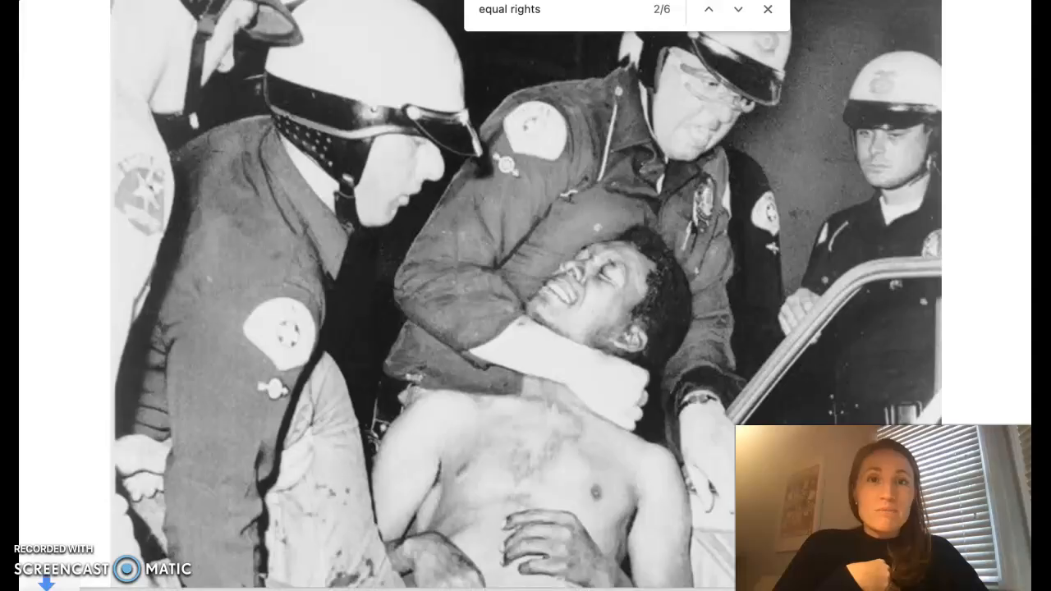
Return to the chapter editor and add an empty paragraph under the Gay Rights heading, before "Combined with the sexual revolution"
{"action": "left_click", "coordinate": [575, 0]}
{"action": "scroll", "coordinate": [511, 347], "scroll_direction": "down", "scroll_amount": 10}
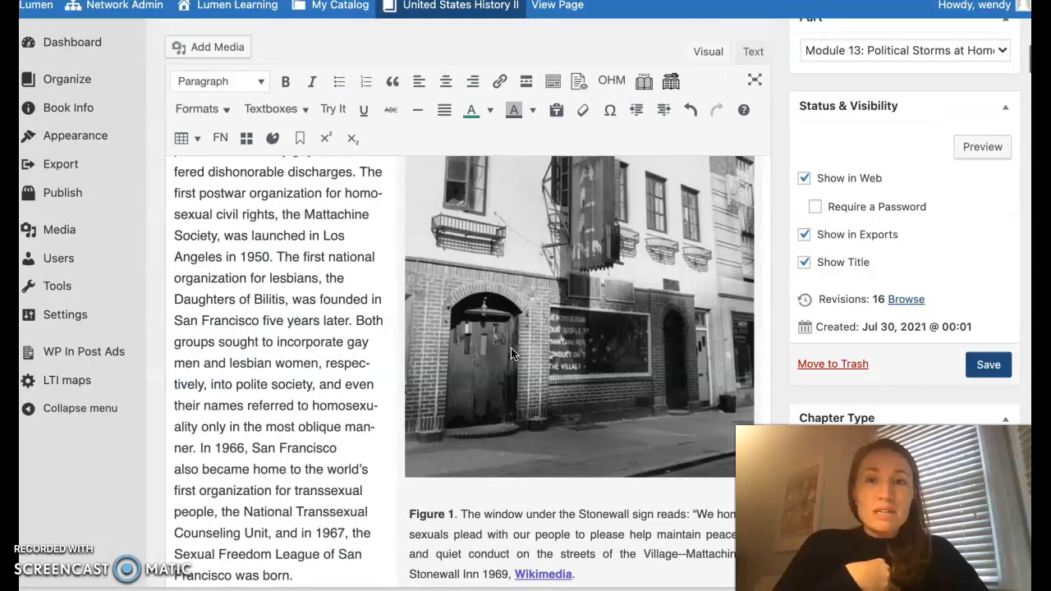
{"action": "scroll", "coordinate": [511, 347], "scroll_direction": "up", "scroll_amount": 3}
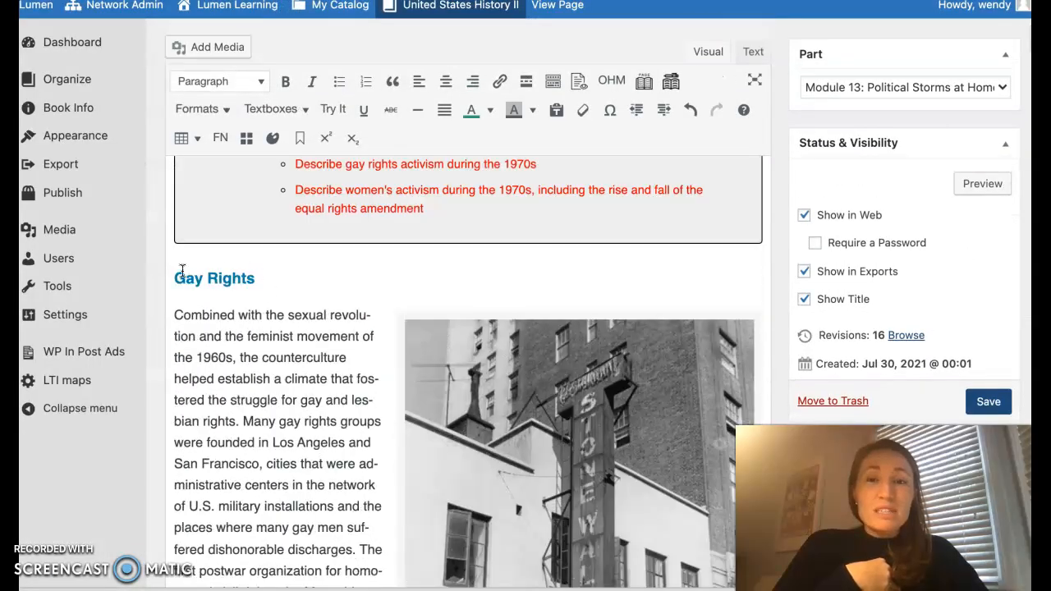
{"action": "key", "text": "Down"}
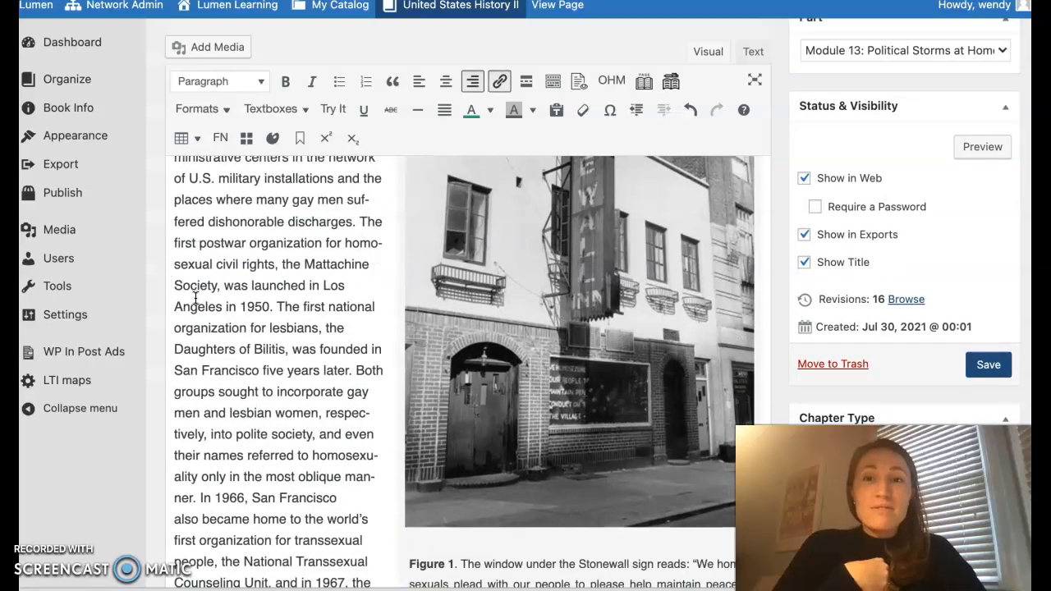
{"action": "scroll", "coordinate": [202, 234], "scroll_direction": "up", "scroll_amount": 3}
{"action": "scroll", "coordinate": [204, 230], "scroll_direction": "up", "scroll_amount": 2}
{"action": "left_click", "coordinate": [174, 264]}
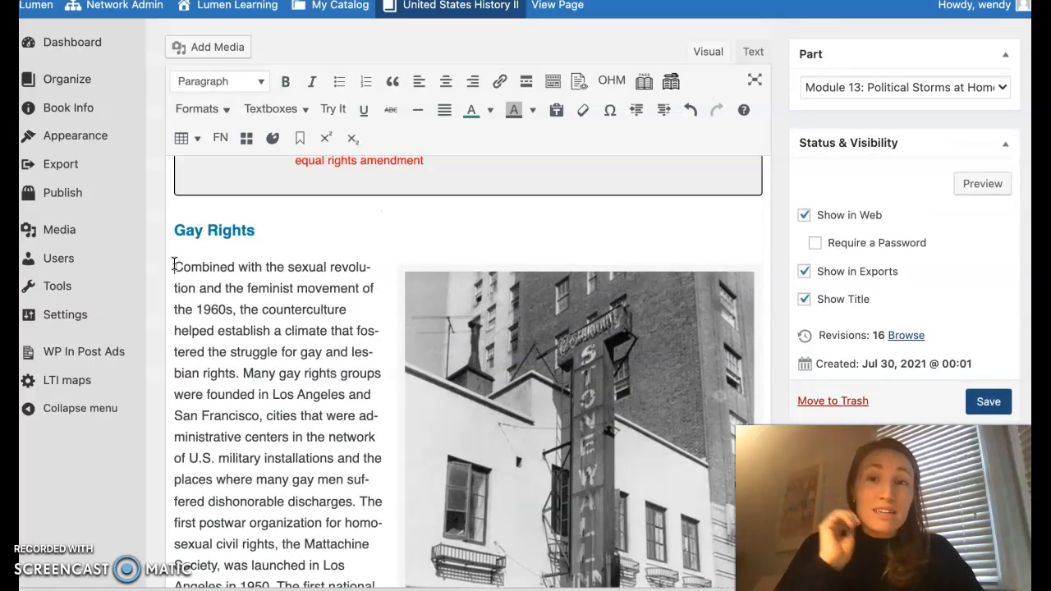
{"action": "key", "text": "Return"}
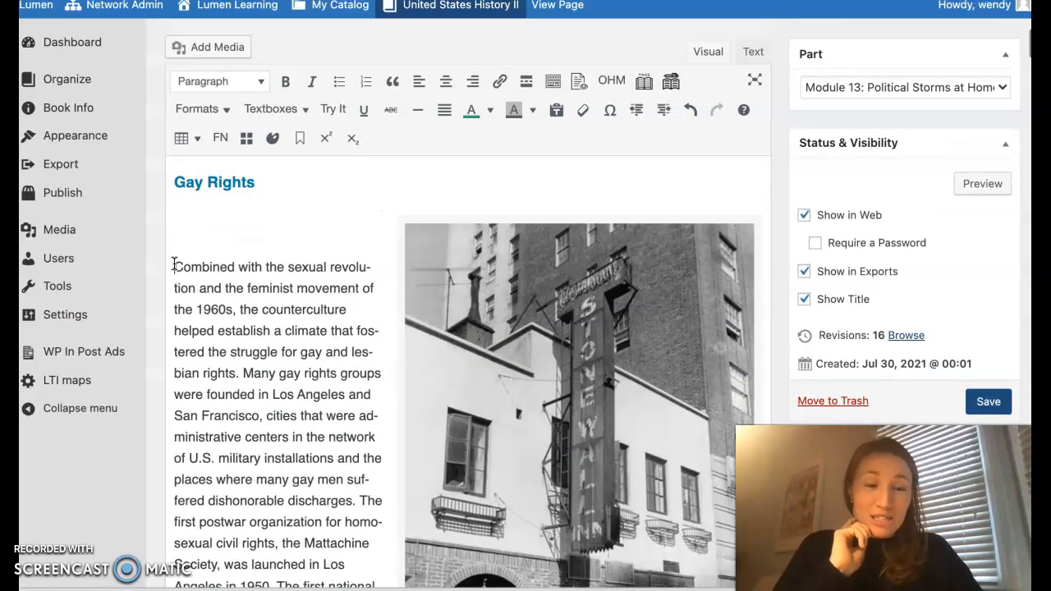
Upload the Watts-Riot-1 image and insert it into the page at Medium – 258 × 300, unaligned, linked to its media file
{"action": "left_click", "coordinate": [230, 50]}
{"action": "left_click_drag", "start_coordinate": [239, 575], "coordinate": [546, 383]}
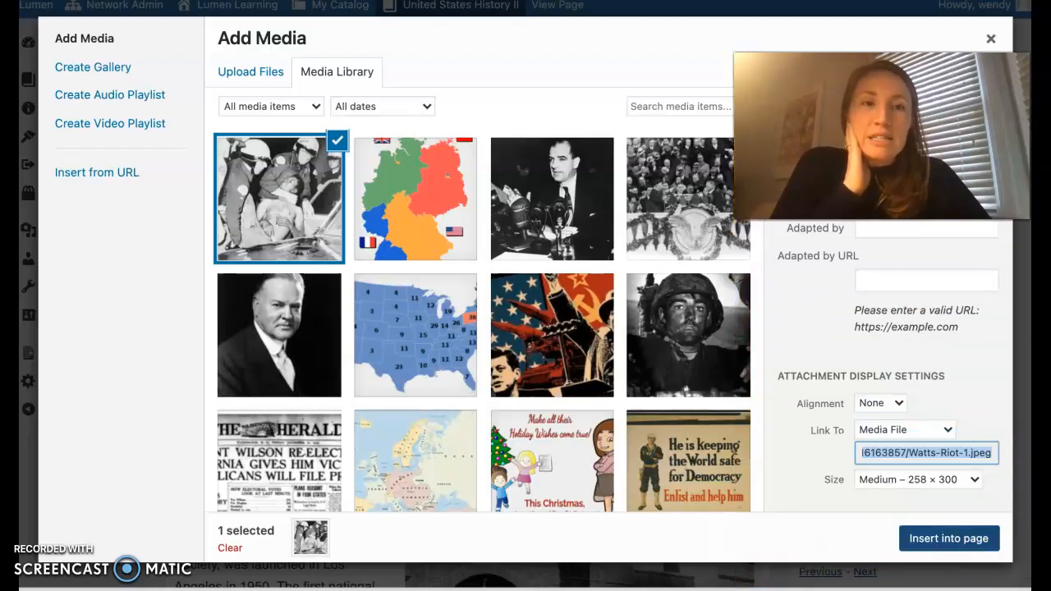
{"action": "left_click", "coordinate": [951, 545]}
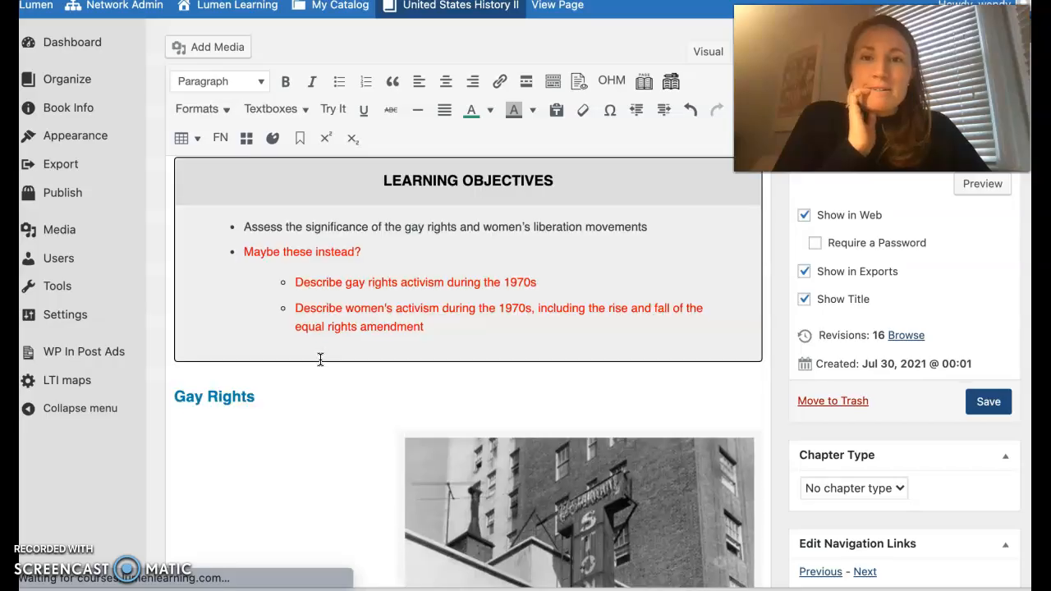
Open the details of the inserted Watts riot photo, ready for entering its alternative text
{"action": "scroll", "coordinate": [320, 359], "scroll_direction": "down", "scroll_amount": 10}
{"action": "scroll", "coordinate": [320, 360], "scroll_direction": "up", "scroll_amount": 2}
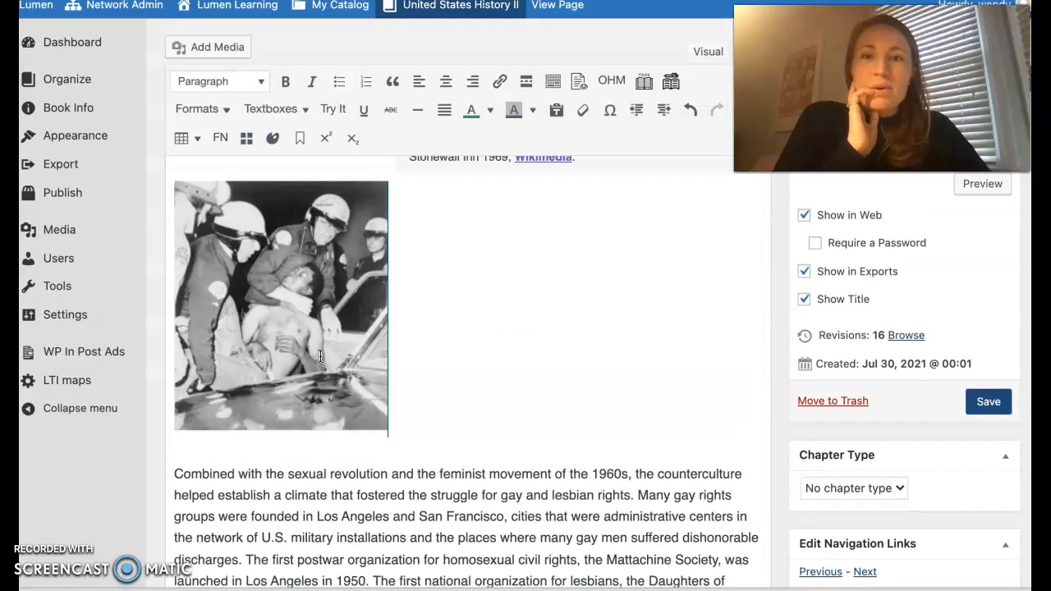
{"action": "left_click", "coordinate": [323, 332]}
{"action": "left_click", "coordinate": [318, 177]}
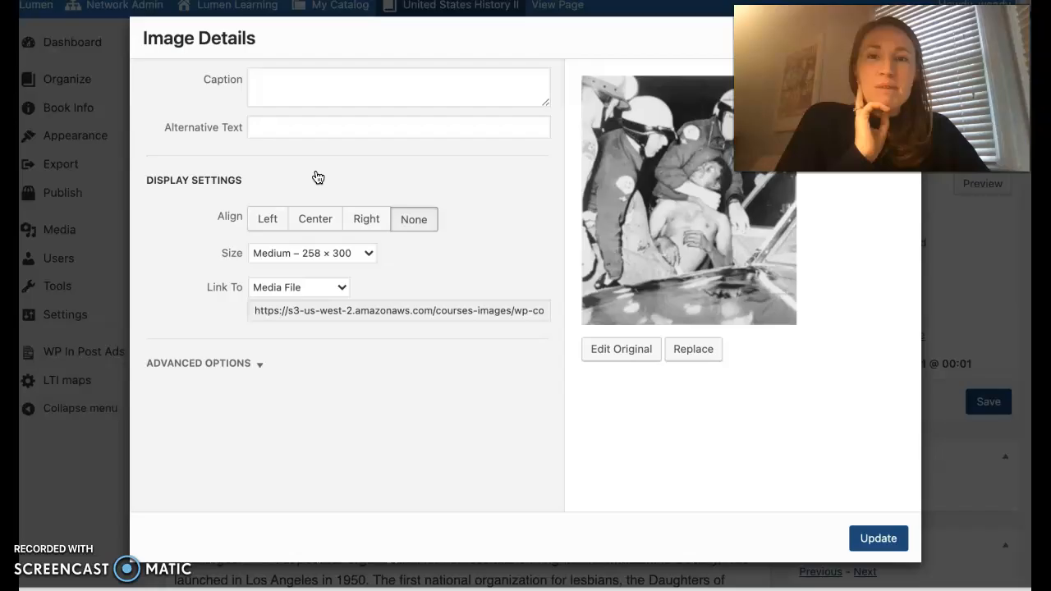
{"action": "left_click", "coordinate": [282, 129]}
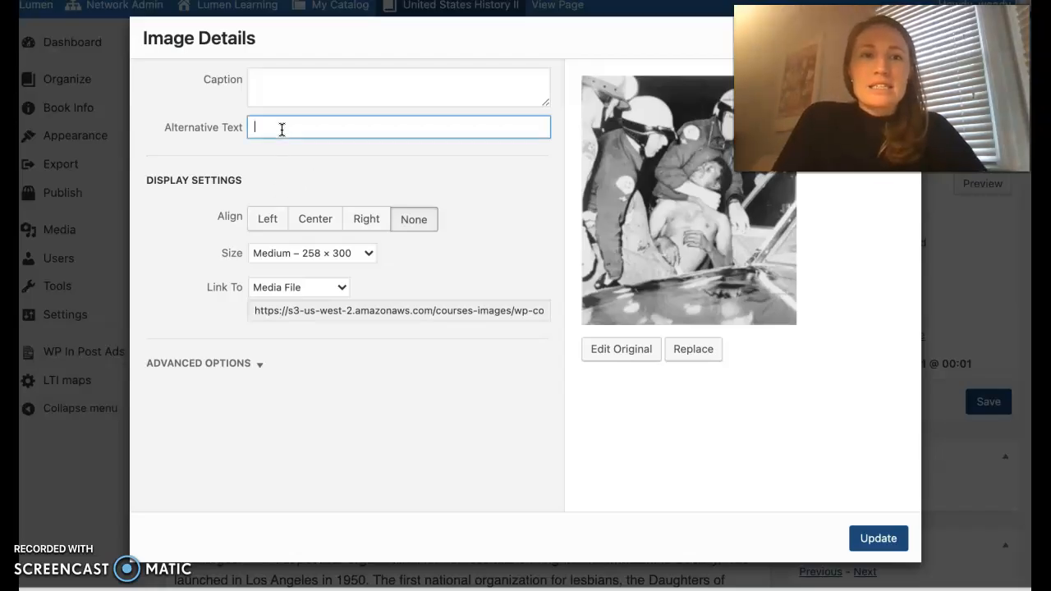
Switch to the American Yawp page and select the caption text beneath the Watts riot photo
{"action": "key", "text": "ctrl+Tab"}
{"action": "scroll", "coordinate": [474, 291], "scroll_direction": "down", "scroll_amount": 7}
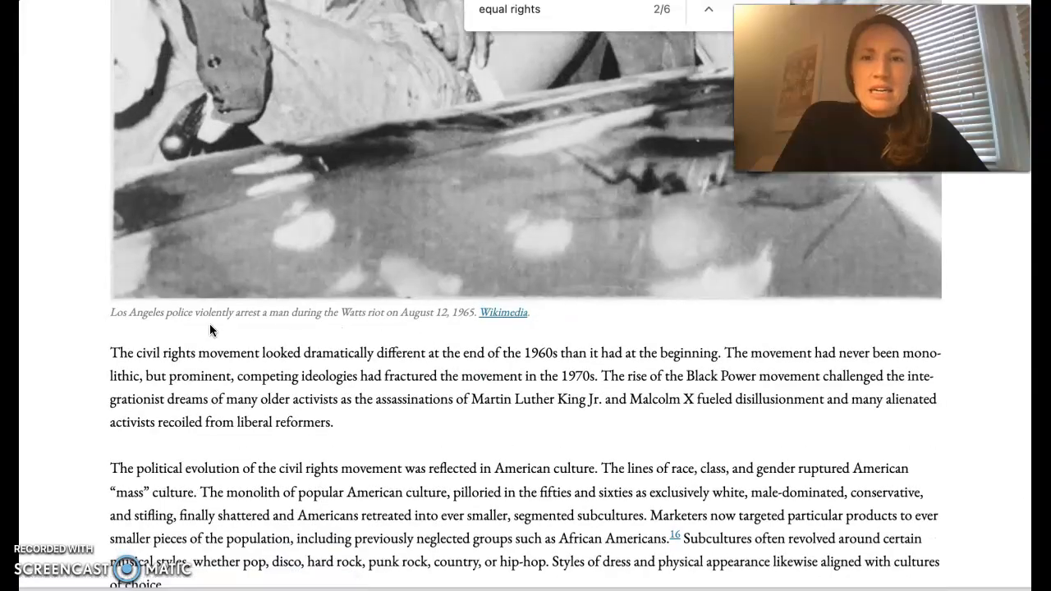
{"action": "left_click_drag", "start_coordinate": [113, 312], "coordinate": [273, 298]}
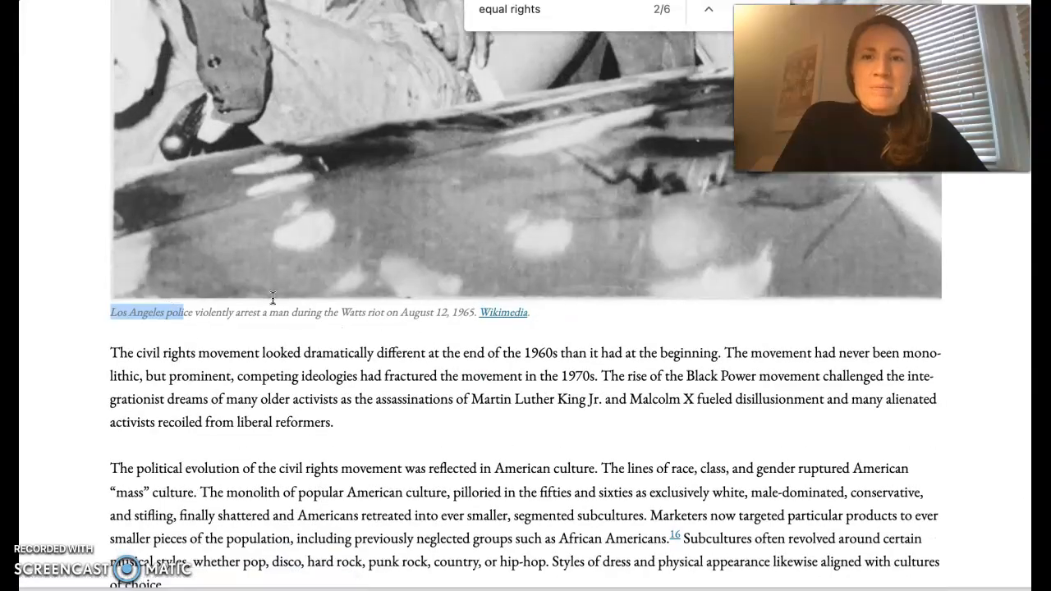